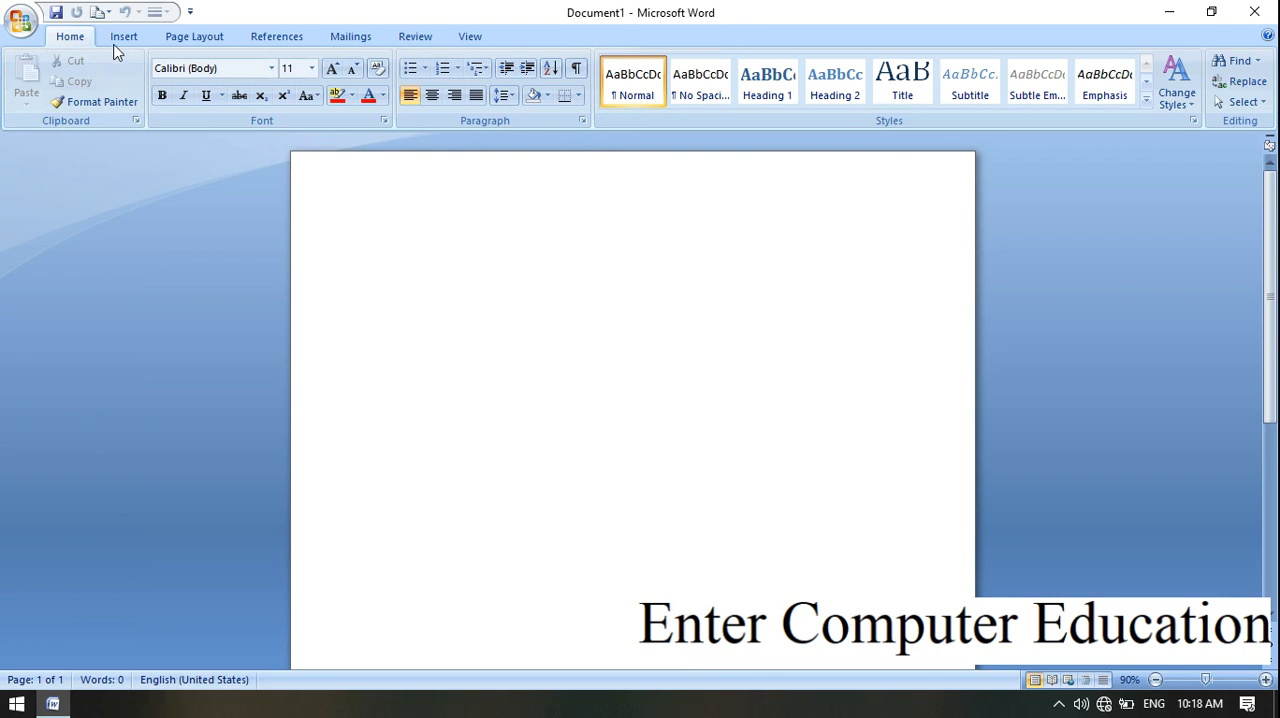
# Step: Display the rulers along the edges of the blank page
pyautogui.click(121, 36)
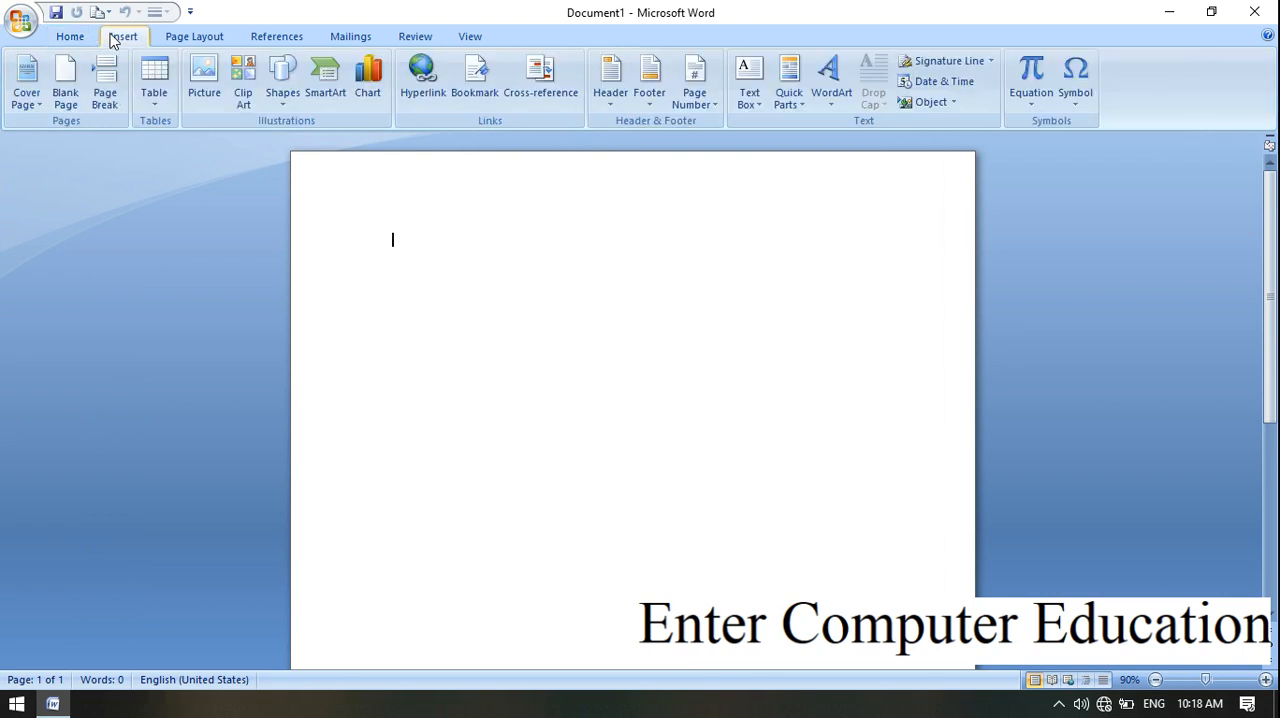
pyautogui.click(160, 116)
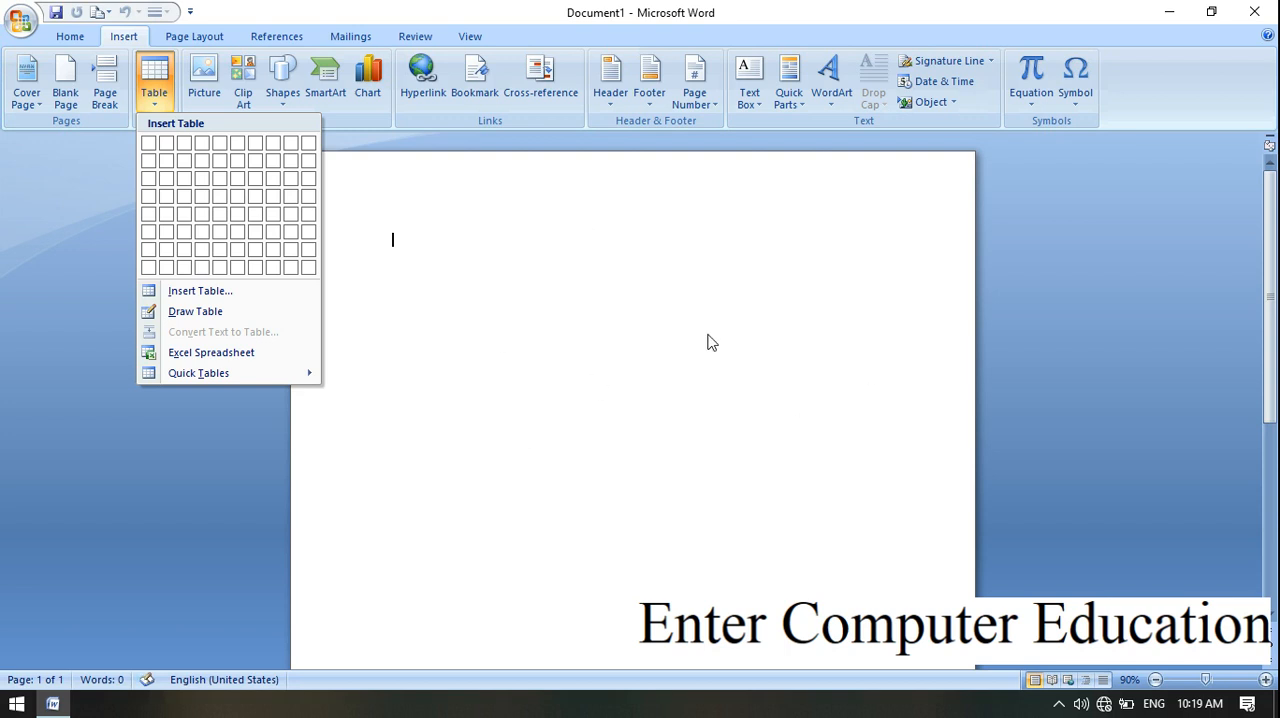
pyautogui.click(1000, 257)
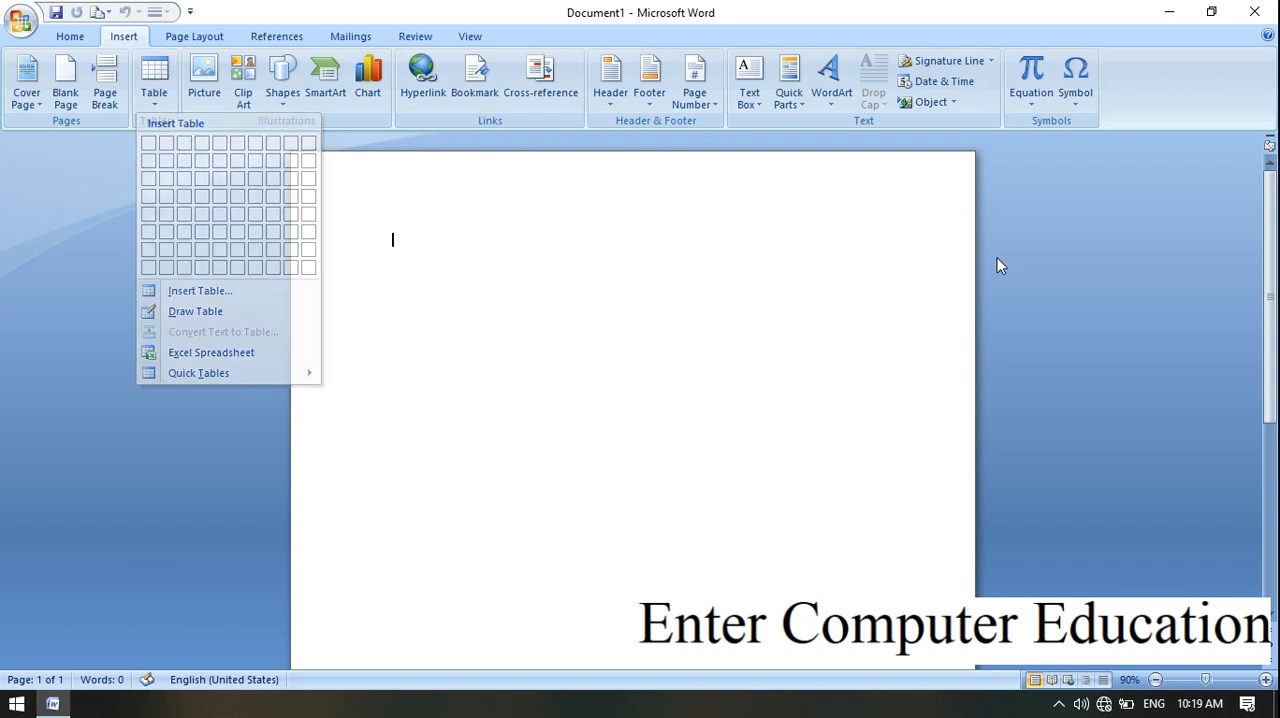
pyautogui.click(1268, 146)
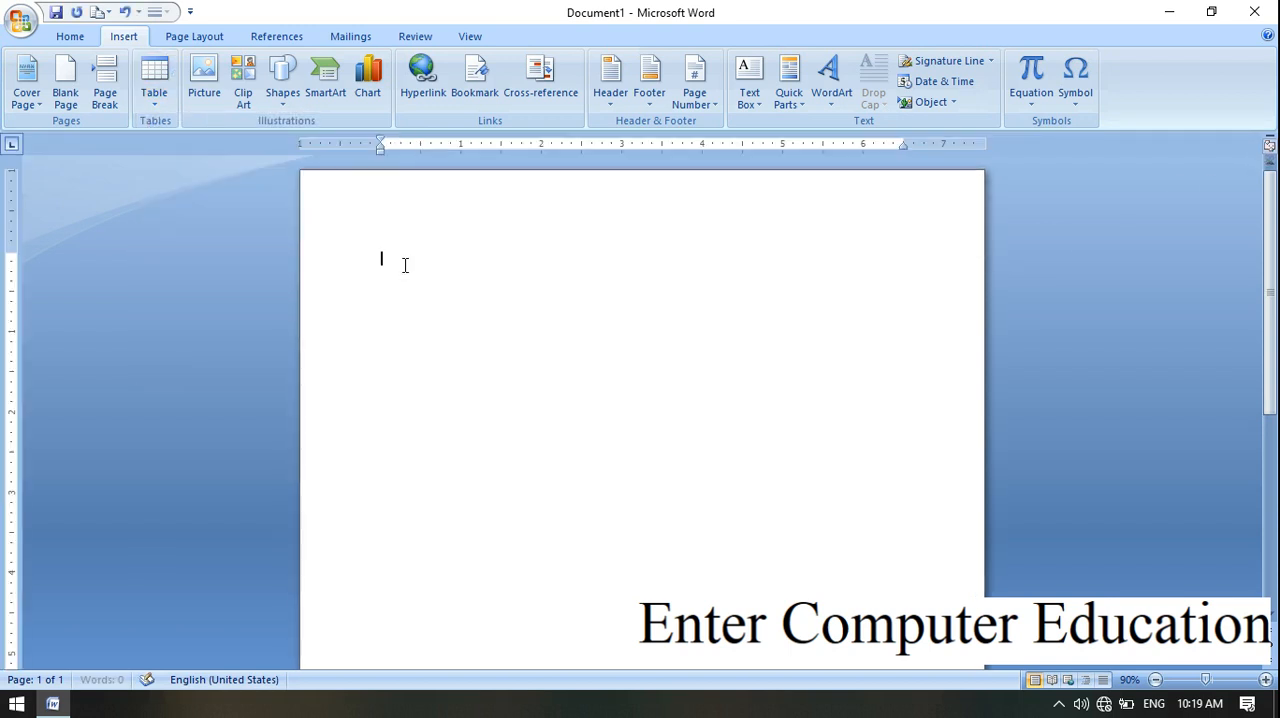
# Step: Insert a table with 5 columns and 6 rows, and enlarge it to about 6.3 inches wide and 3.6 inches tall
pyautogui.click(157, 110)
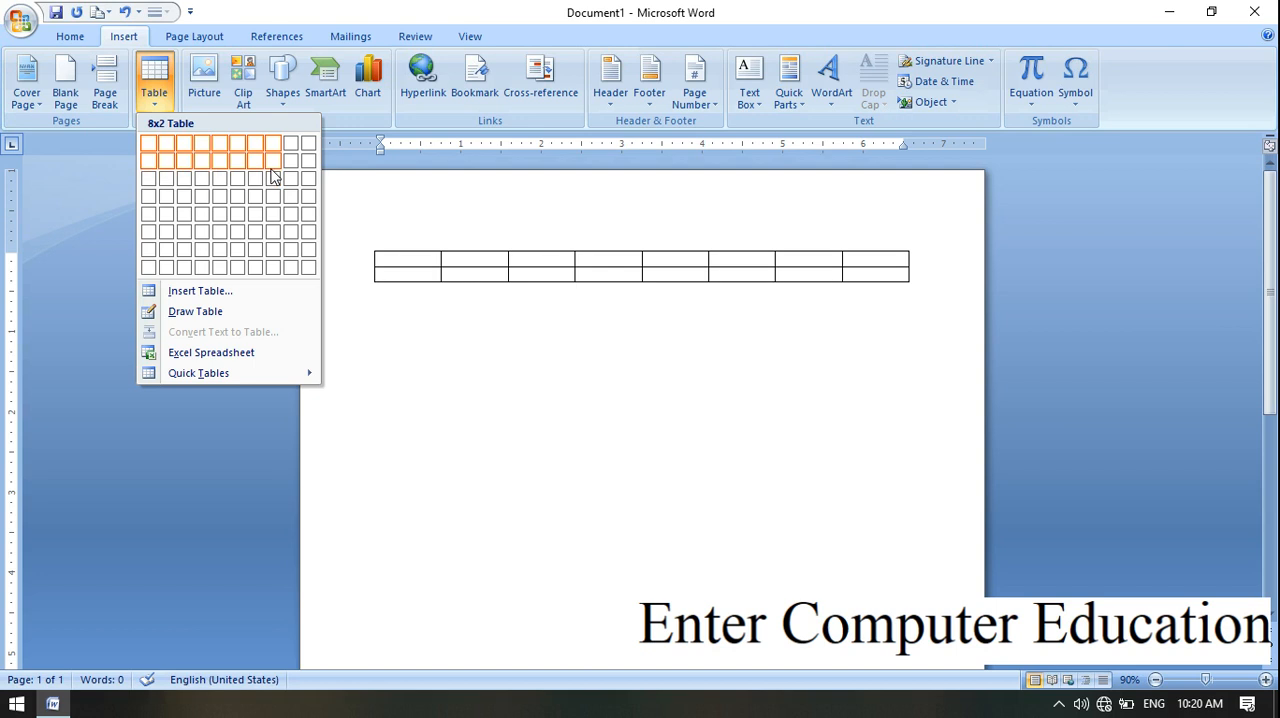
pyautogui.click(217, 238)
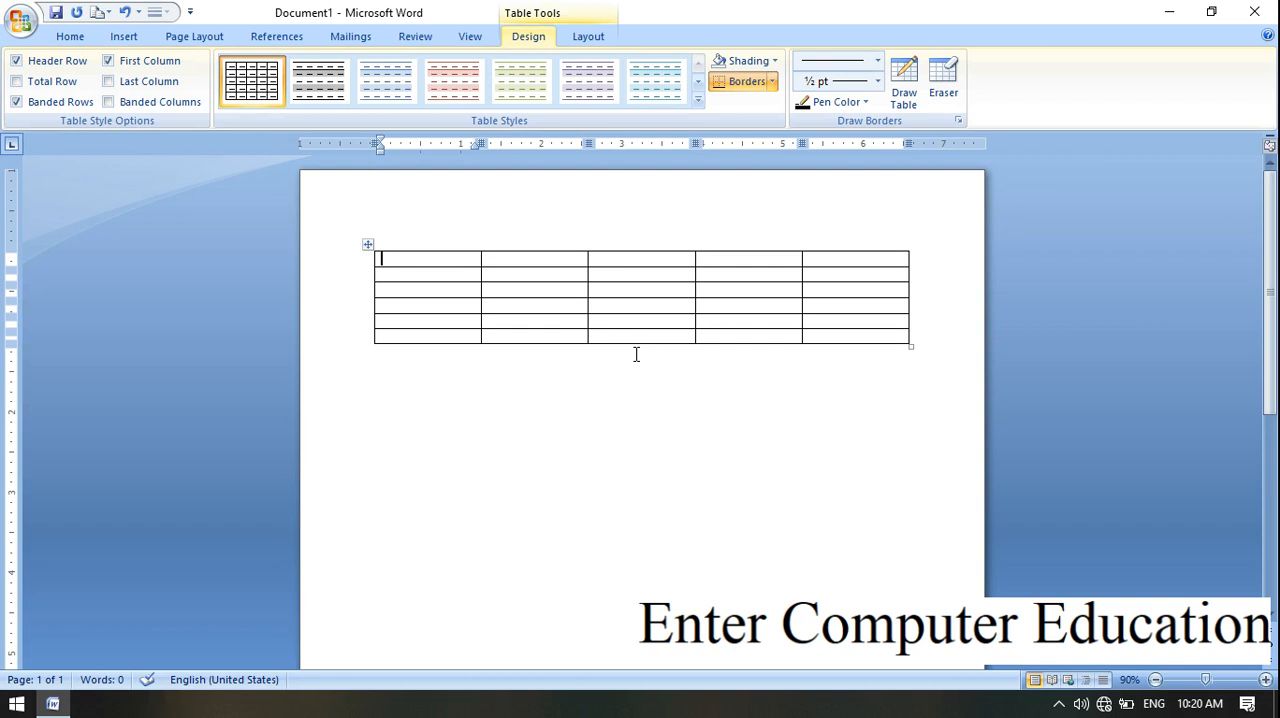
pyautogui.click(632, 510)
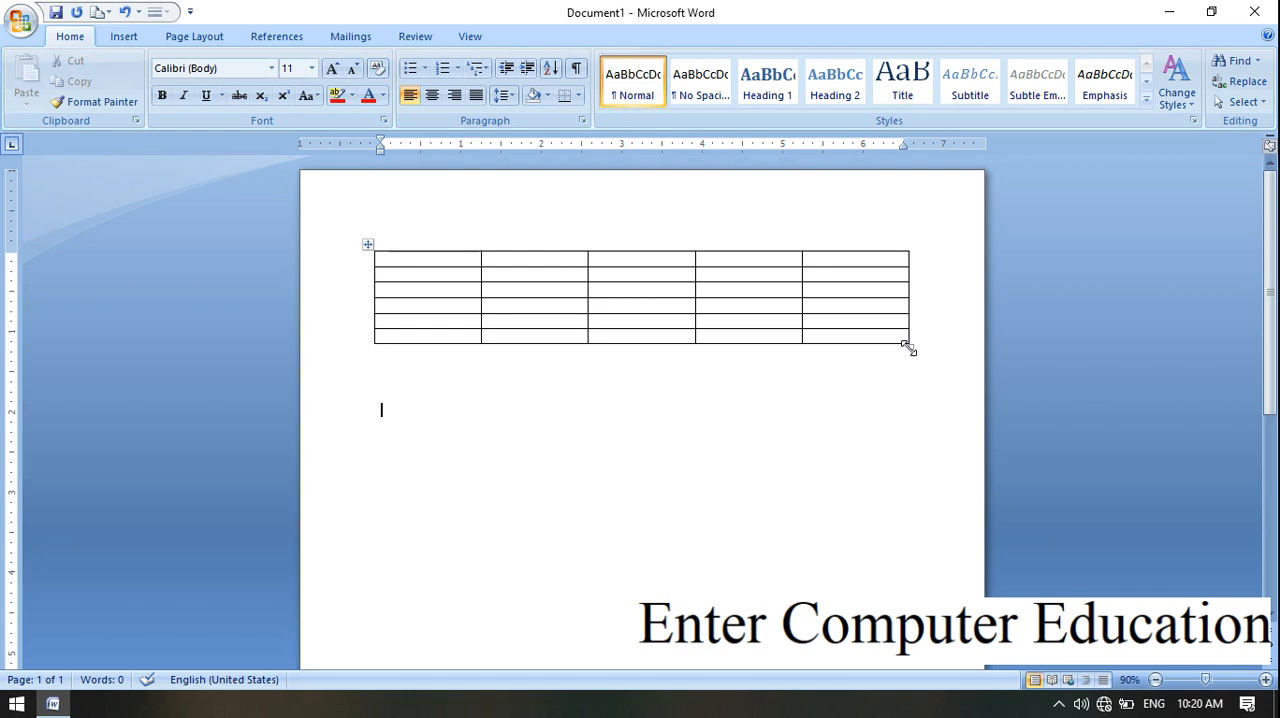
pyautogui.moveTo(909, 347); pyautogui.dragTo(911, 546)
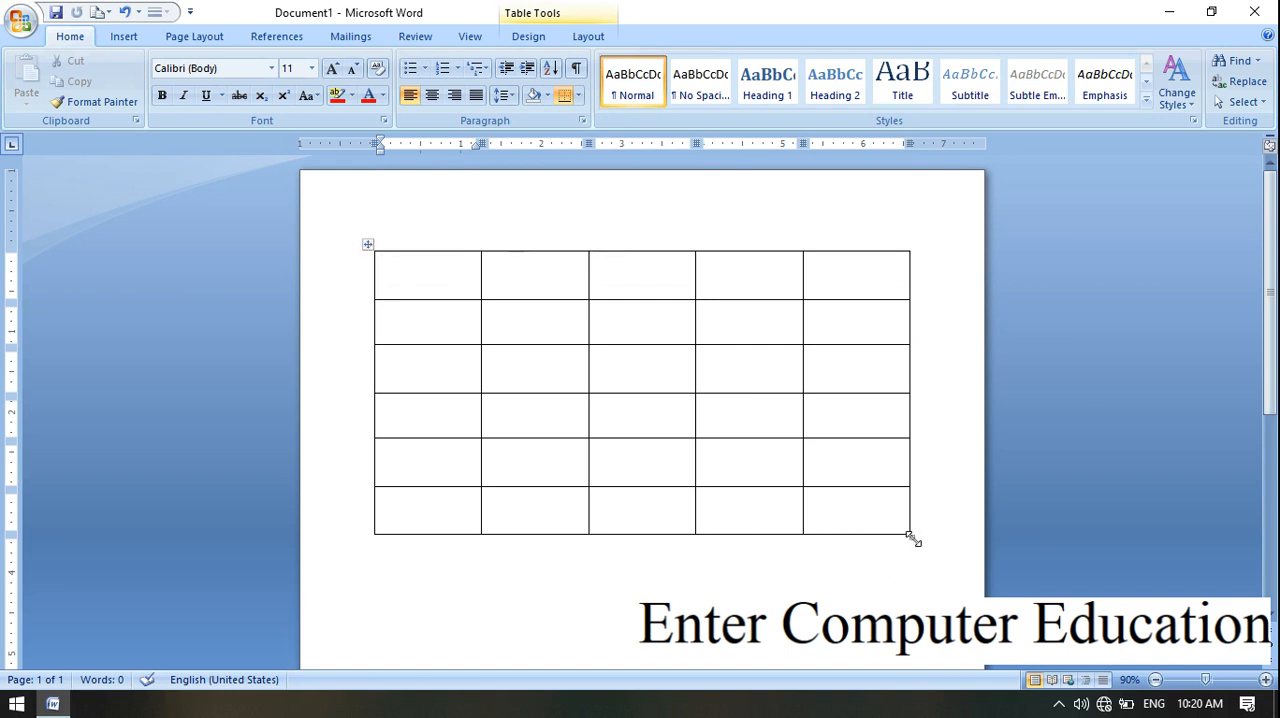
pyautogui.moveTo(913, 539); pyautogui.dragTo(884, 553)
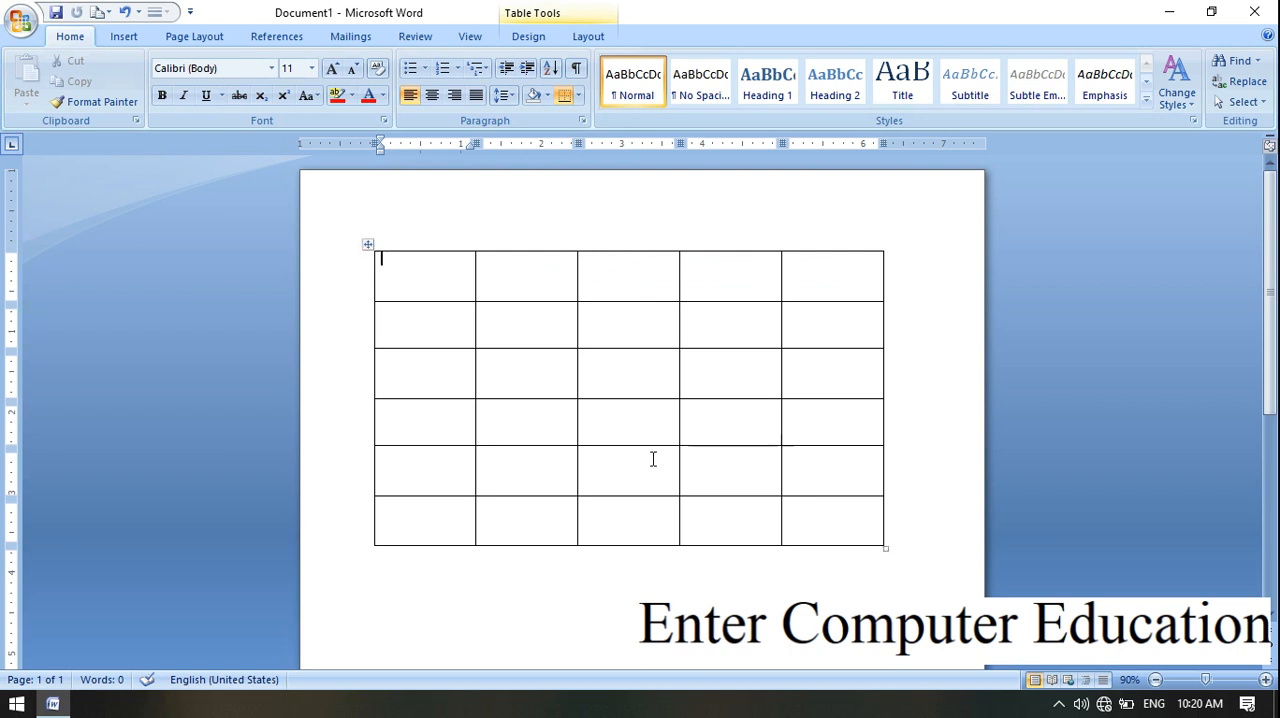
# Step: Enter "word" in the third column of the table's fourth row
pyautogui.click(650, 420)
pyautogui.write('word')
# Step: Select the first four table rows one at a time, followed by the first two columns
pyautogui.moveTo(417, 277); pyautogui.dragTo(803, 277)
pyautogui.moveTo(420, 329); pyautogui.dragTo(829, 343)
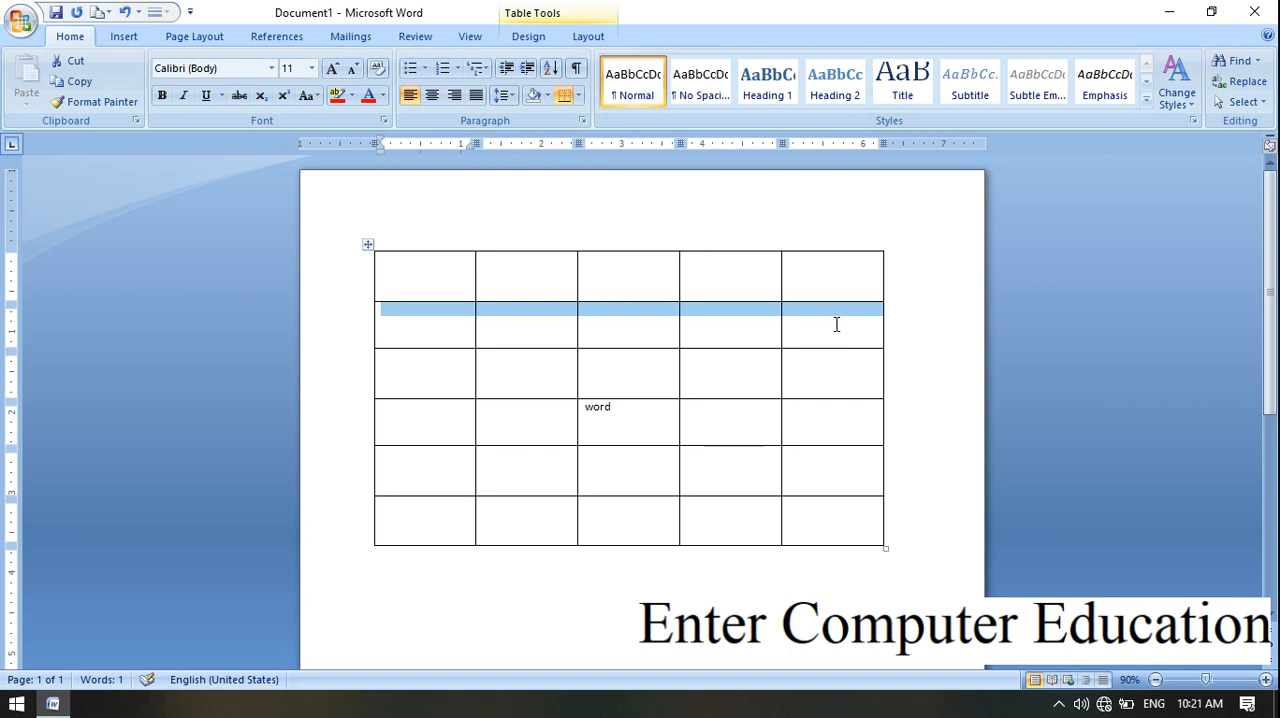
pyautogui.click(454, 380)
pyautogui.moveTo(454, 380); pyautogui.dragTo(891, 354)
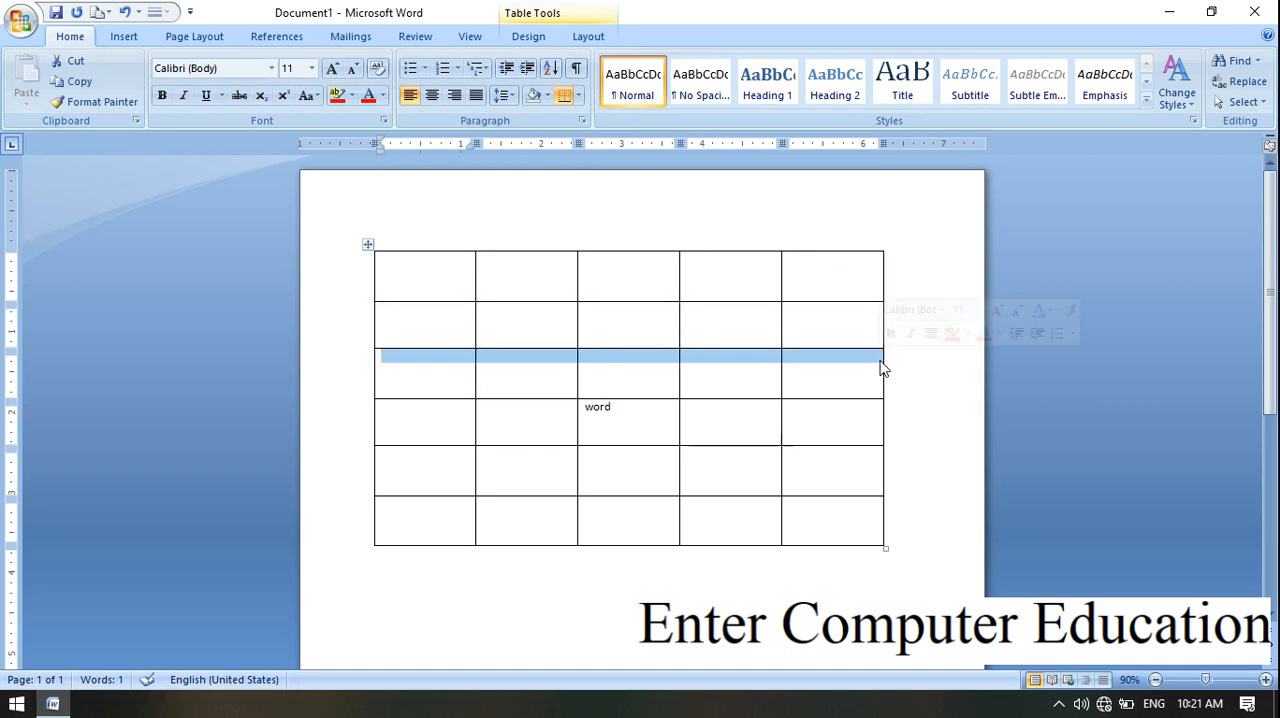
pyautogui.moveTo(466, 437); pyautogui.dragTo(766, 420)
pyautogui.moveTo(385, 407); pyautogui.dragTo(849, 421)
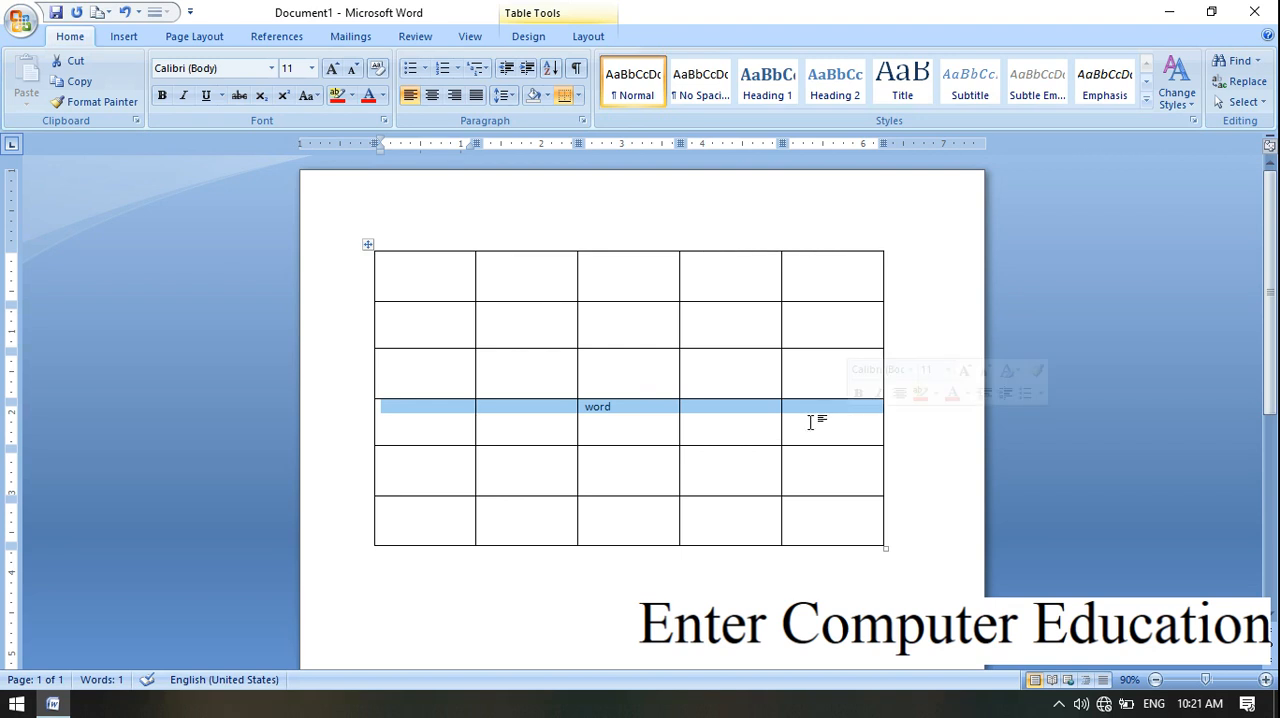
pyautogui.moveTo(443, 283); pyautogui.dragTo(436, 520)
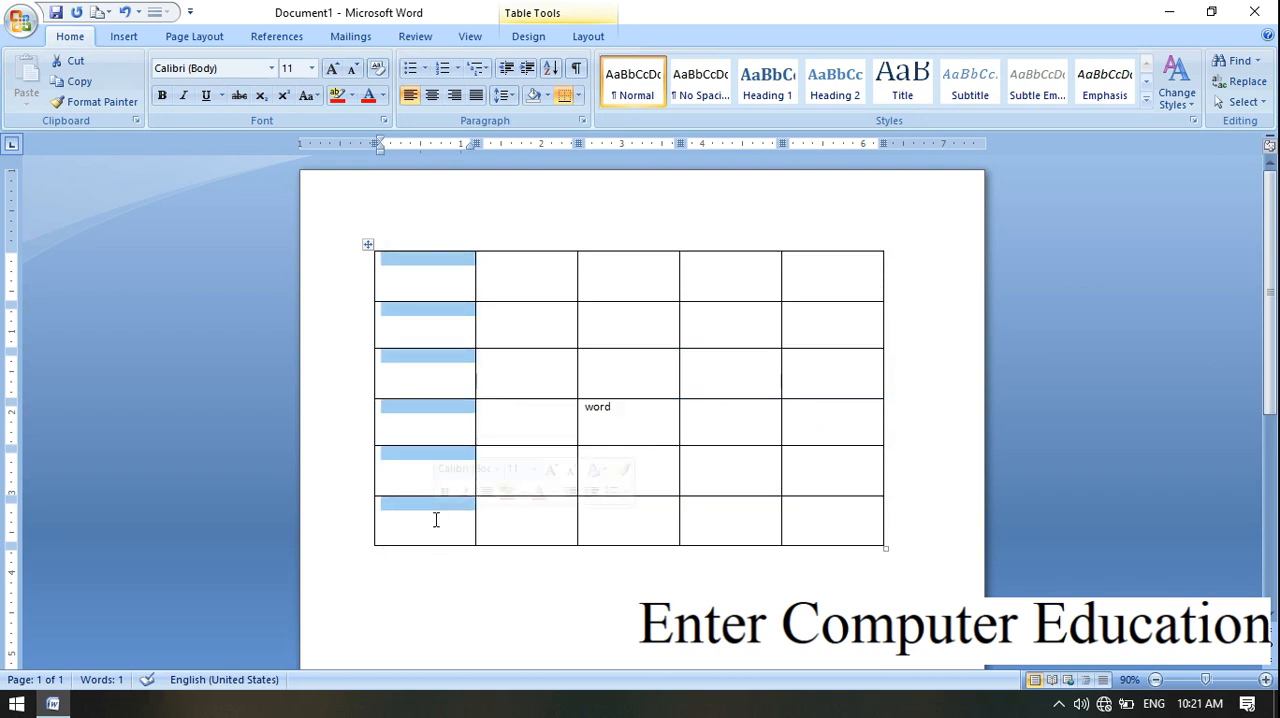
pyautogui.moveTo(518, 280); pyautogui.dragTo(523, 537)
pyautogui.click(714, 460)
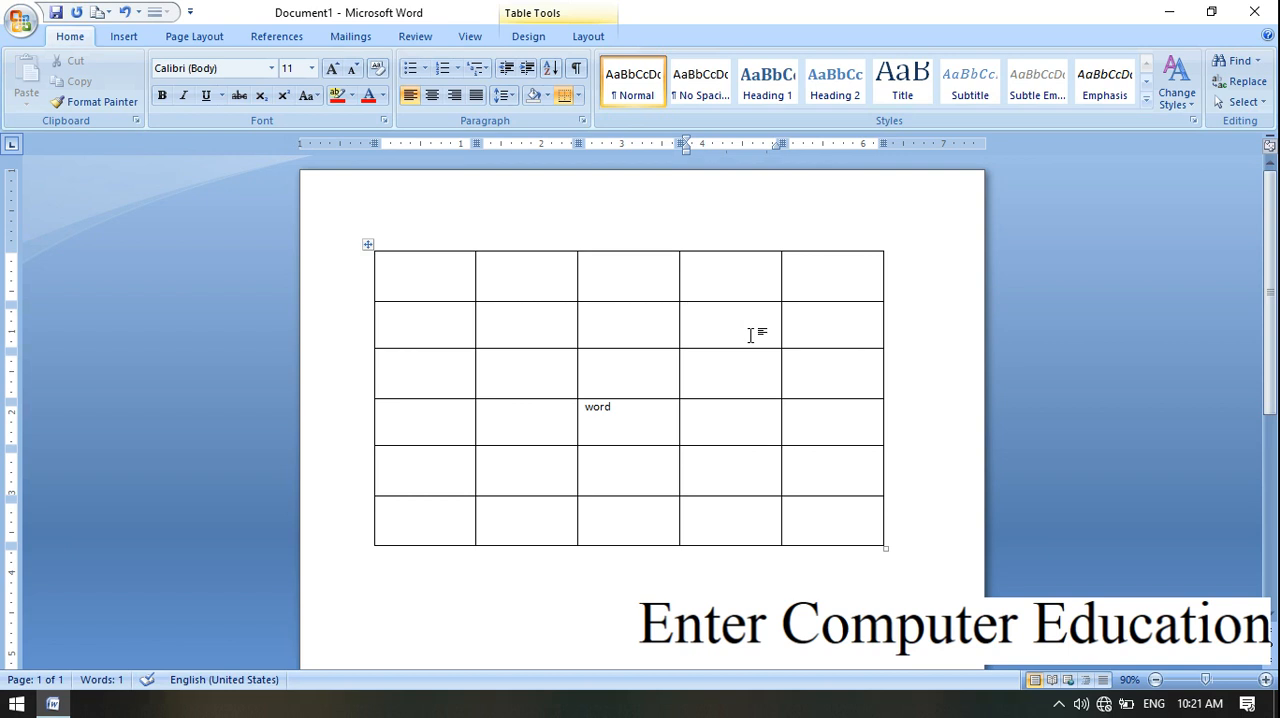
# Step: Enter "A" in row 2 of the fourth column, and "B" and "C" in the first and fourth columns of row 5
pyautogui.write('A')
pyautogui.click(444, 487)
pyautogui.write('B')
pyautogui.click(751, 467)
pyautogui.write('C')
# Step: Stretch the third row's height and the second column's width, returning each to about its original size
pyautogui.moveTo(635, 401)
pyautogui.mouseDown()
pyautogui.moveTo(634, 509)
pyautogui.moveTo(649, 404)
pyautogui.moveTo(640, 428)
pyautogui.moveTo(646, 394)
pyautogui.moveTo(629, 496)
pyautogui.mouseUp()
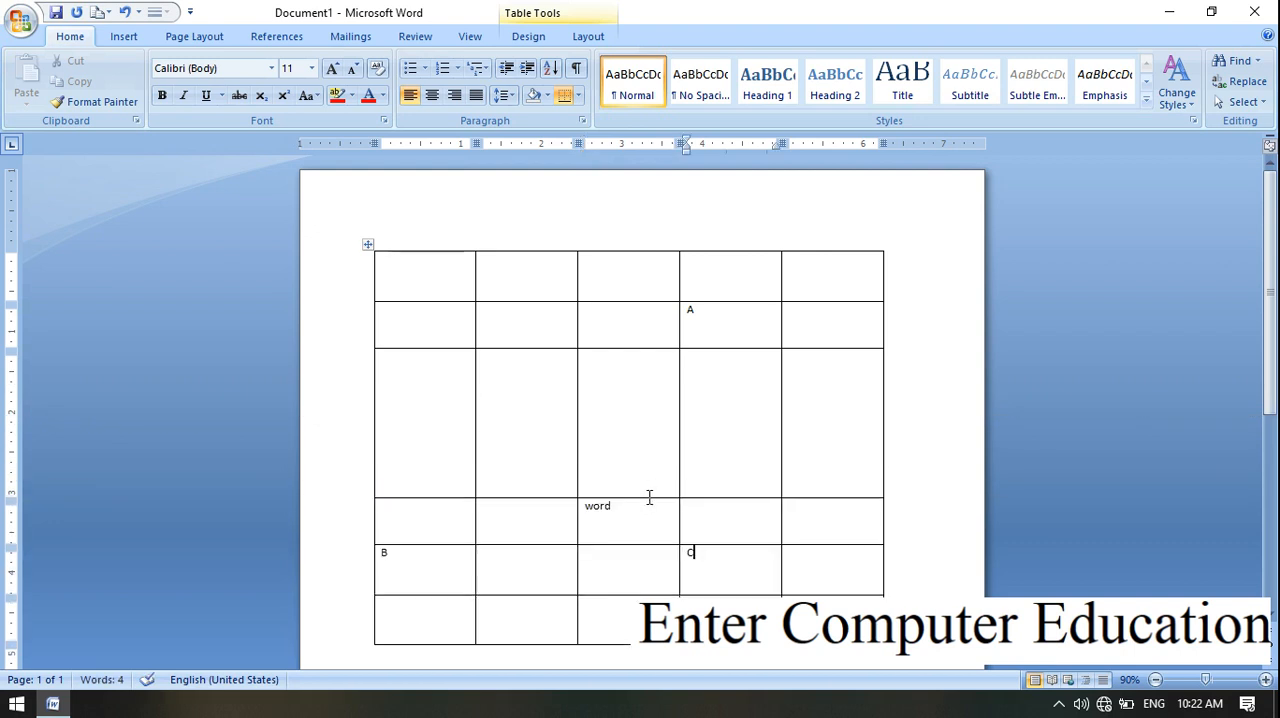
pyautogui.moveTo(647, 497); pyautogui.dragTo(656, 392)
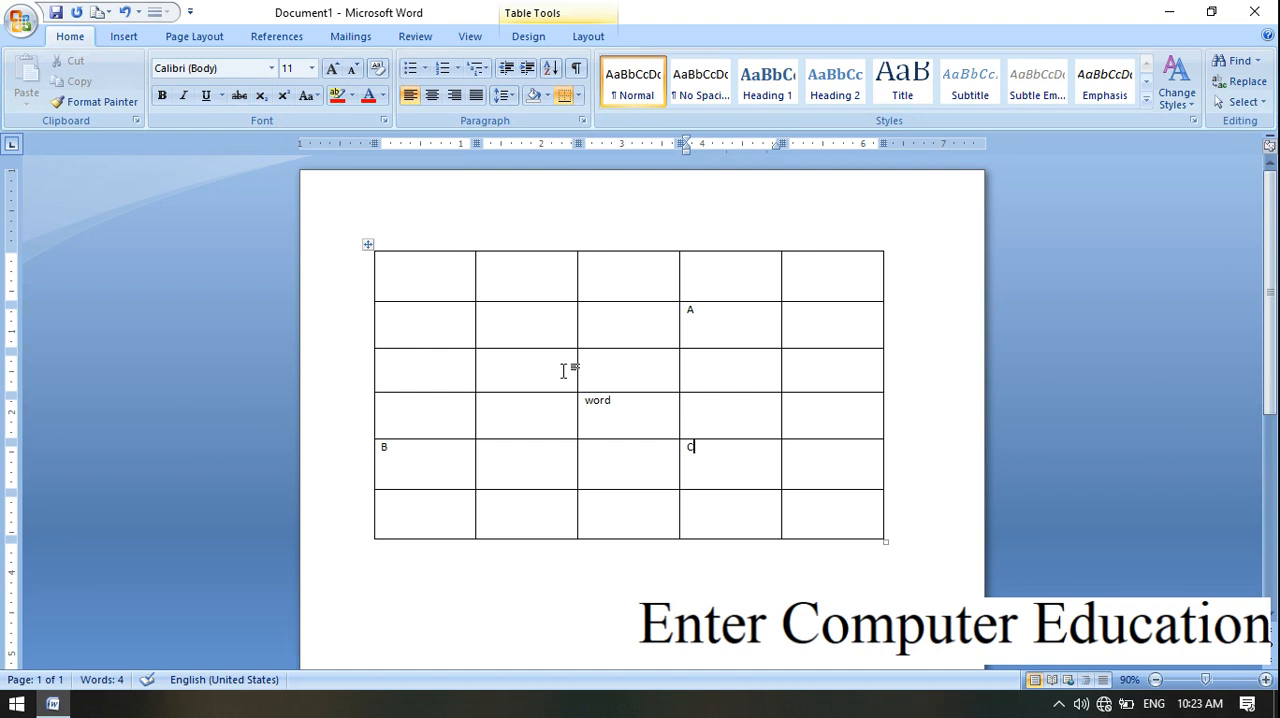
pyautogui.moveTo(576, 367); pyautogui.dragTo(645, 369)
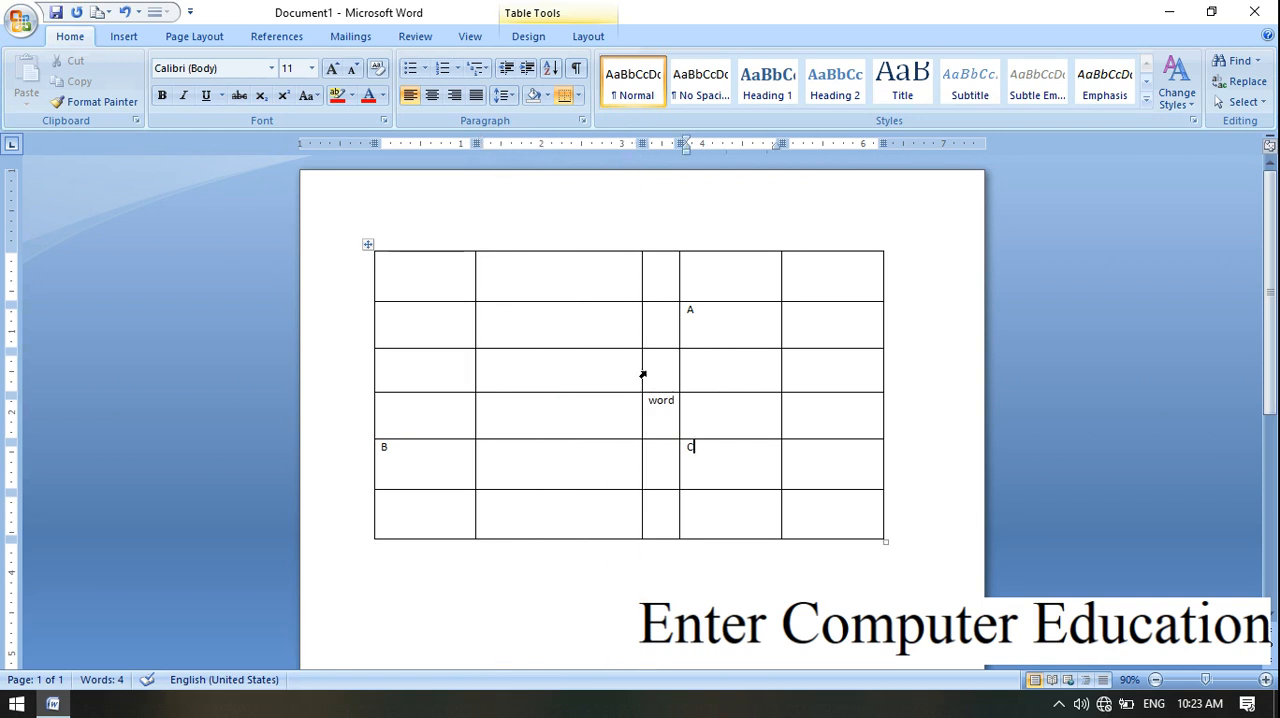
pyautogui.moveTo(643, 373); pyautogui.dragTo(577, 374)
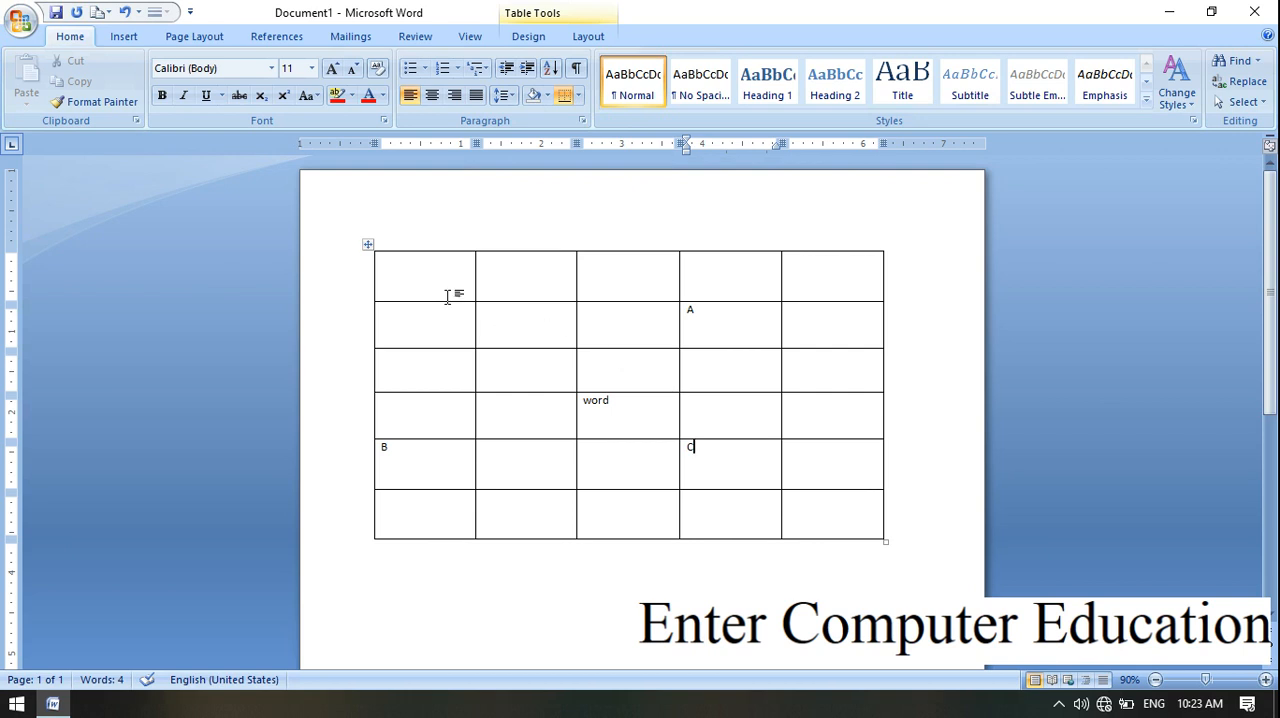
# Step: Copy the whole table and cut it from the page
pyautogui.rightClick(369, 246)
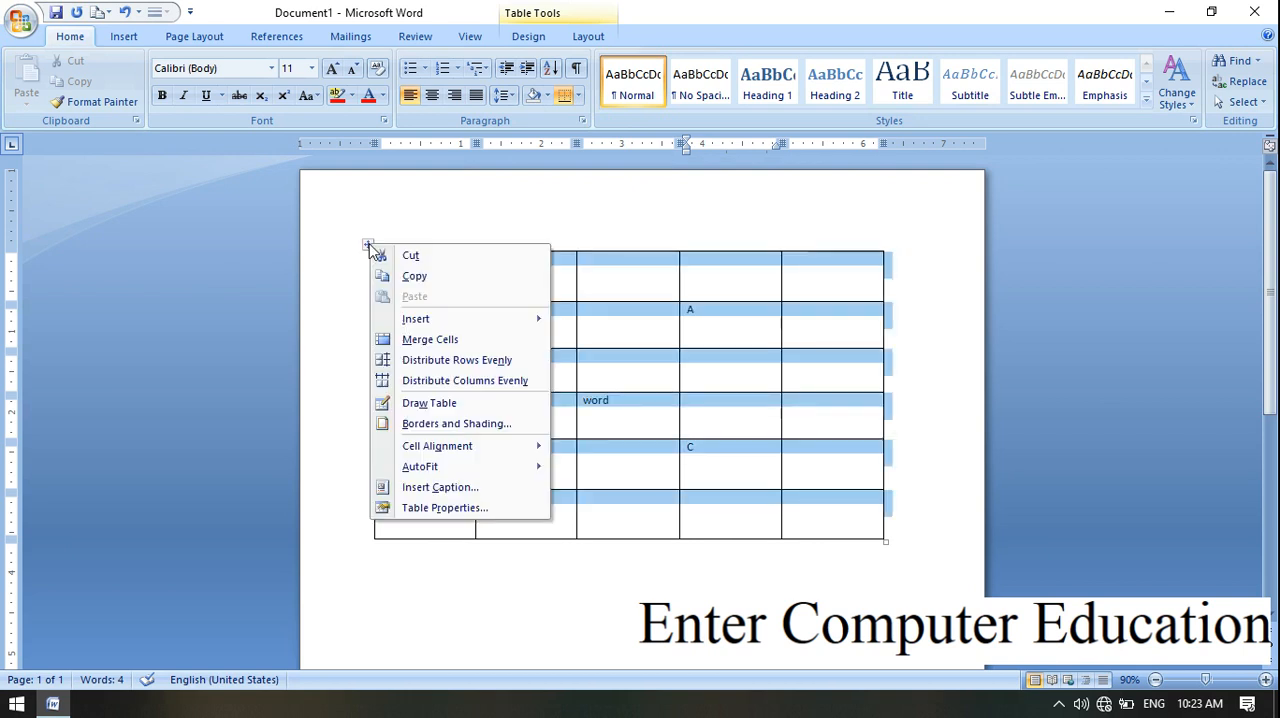
pyautogui.click(437, 276)
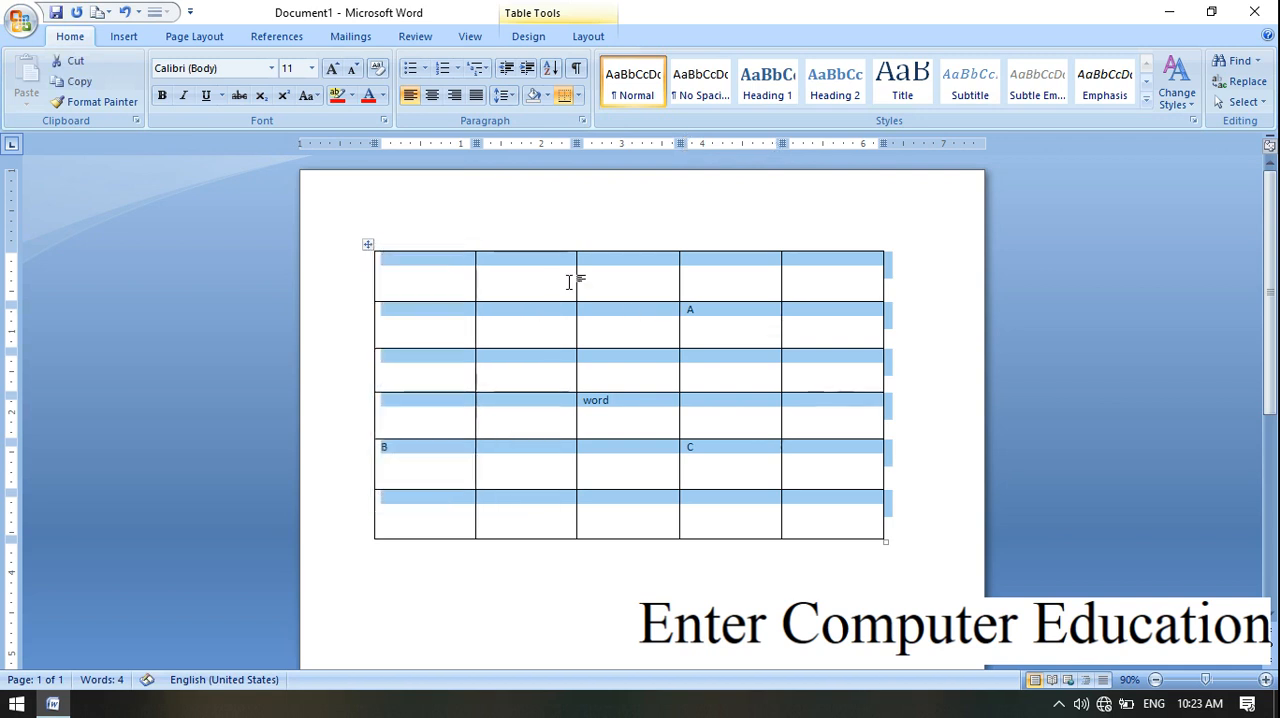
pyautogui.rightClick(372, 253)
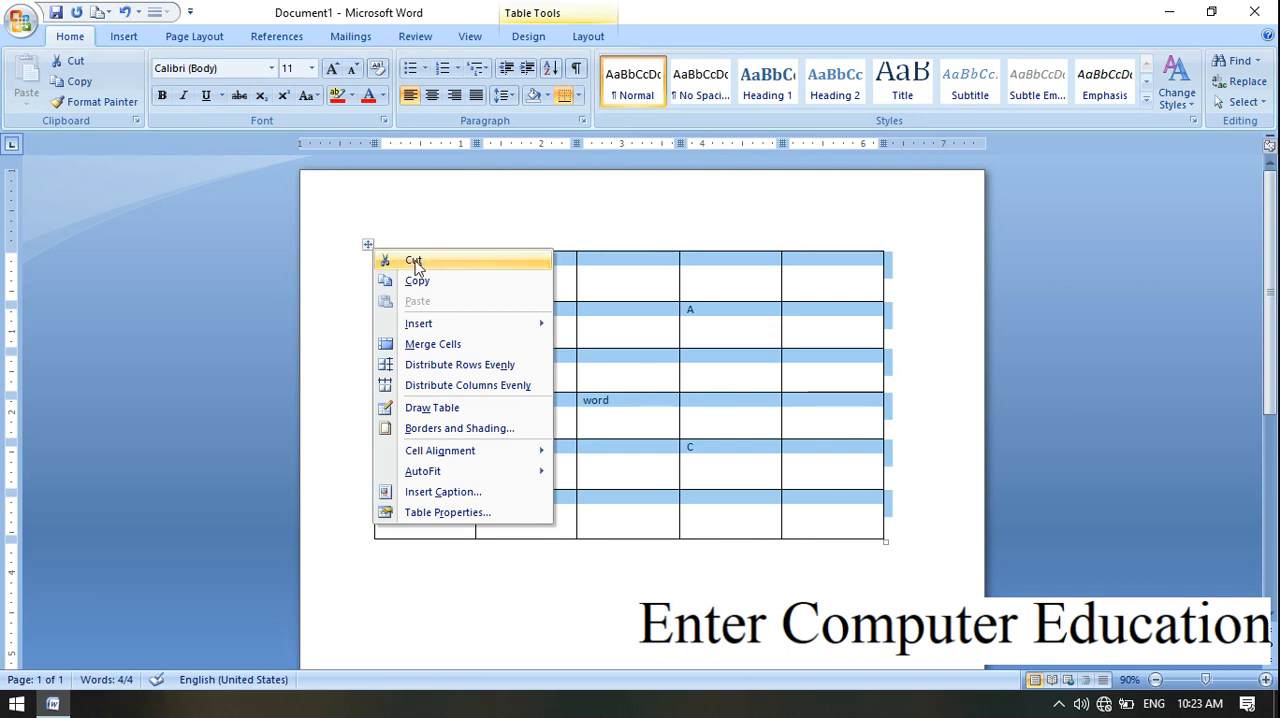
pyautogui.click(413, 261)
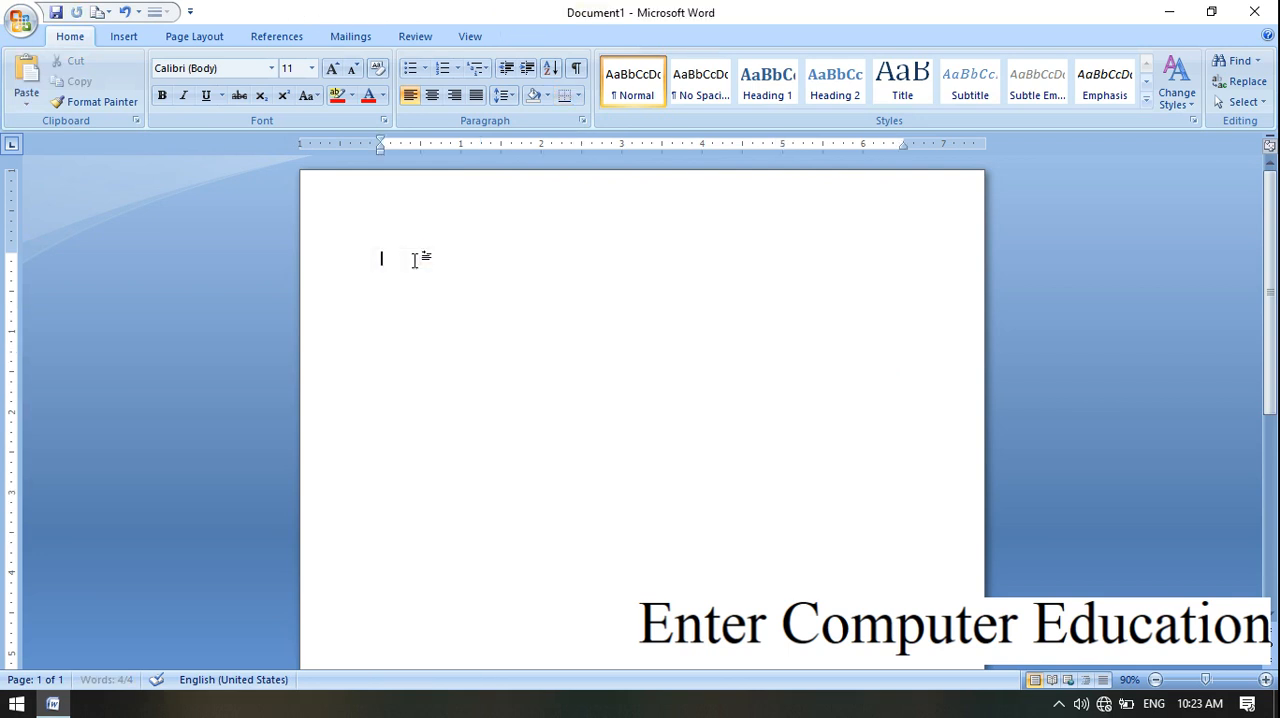
# Step: Insert a table with 10 columns and 8 rows, and enlarge it to about 6.8 inches wide and 3.3 inches tall
pyautogui.click(130, 40)
pyautogui.click(157, 90)
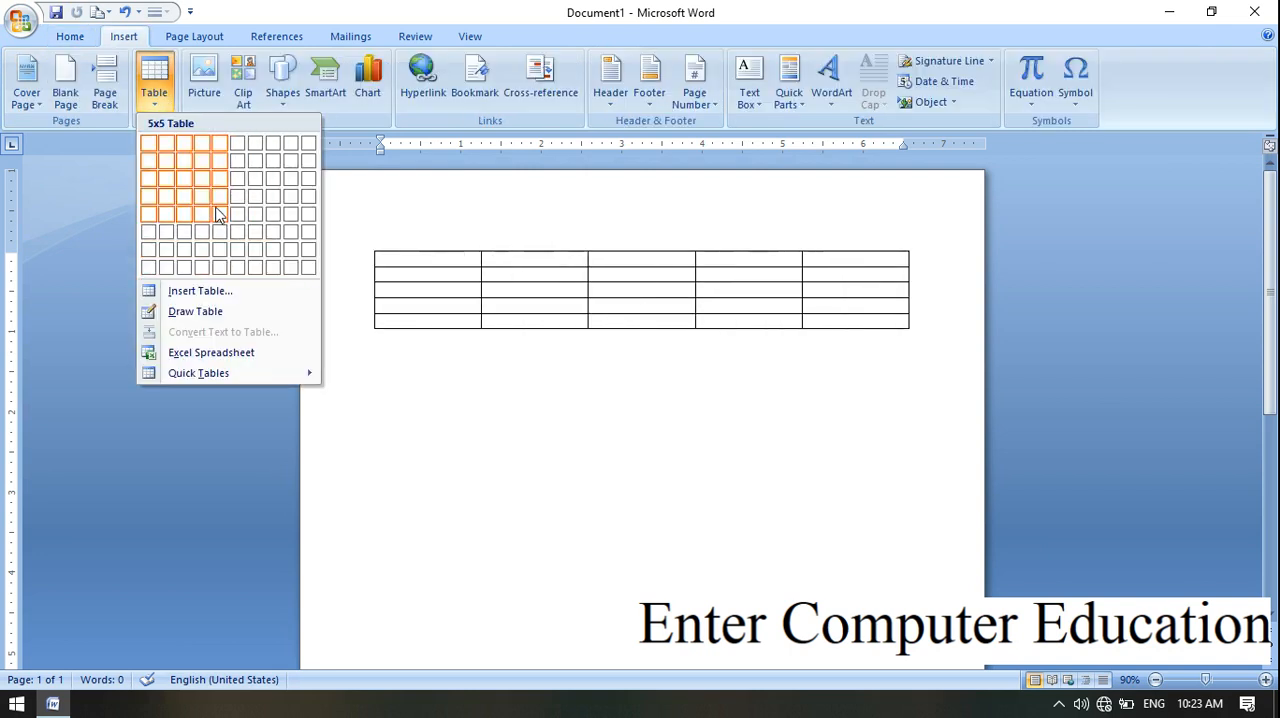
pyautogui.click(312, 268)
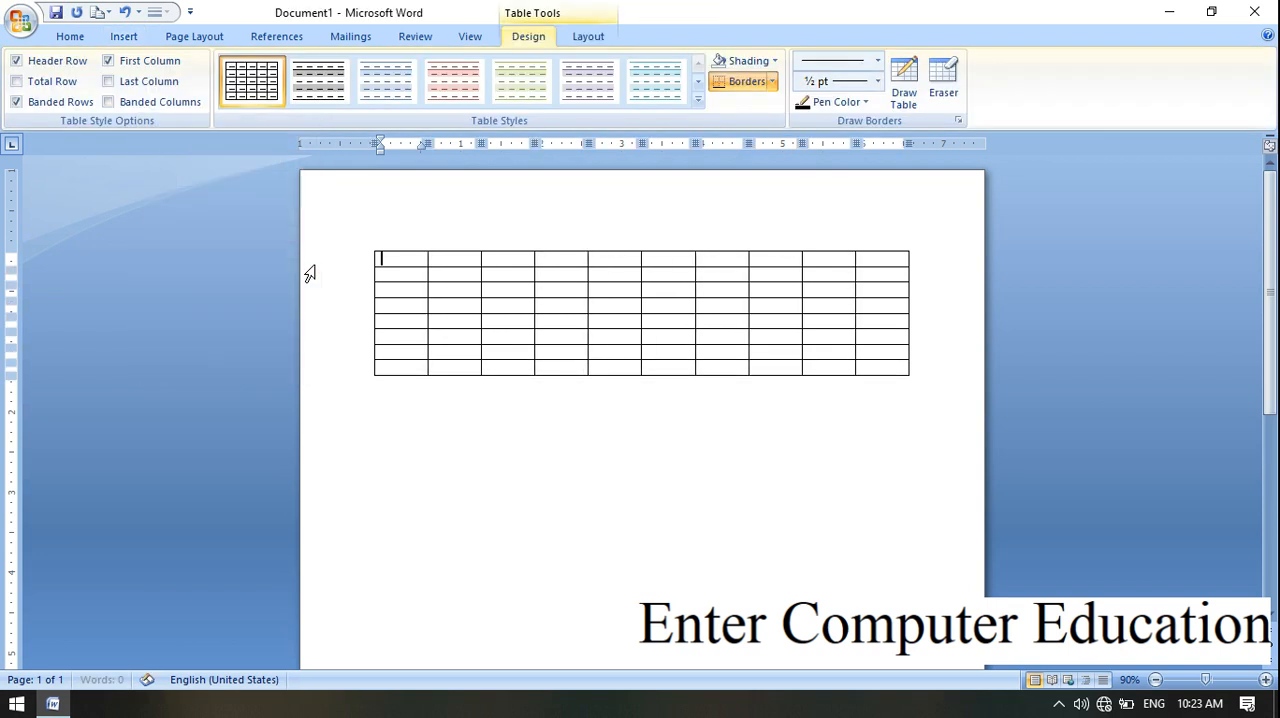
pyautogui.moveTo(922, 383); pyautogui.dragTo(925, 517)
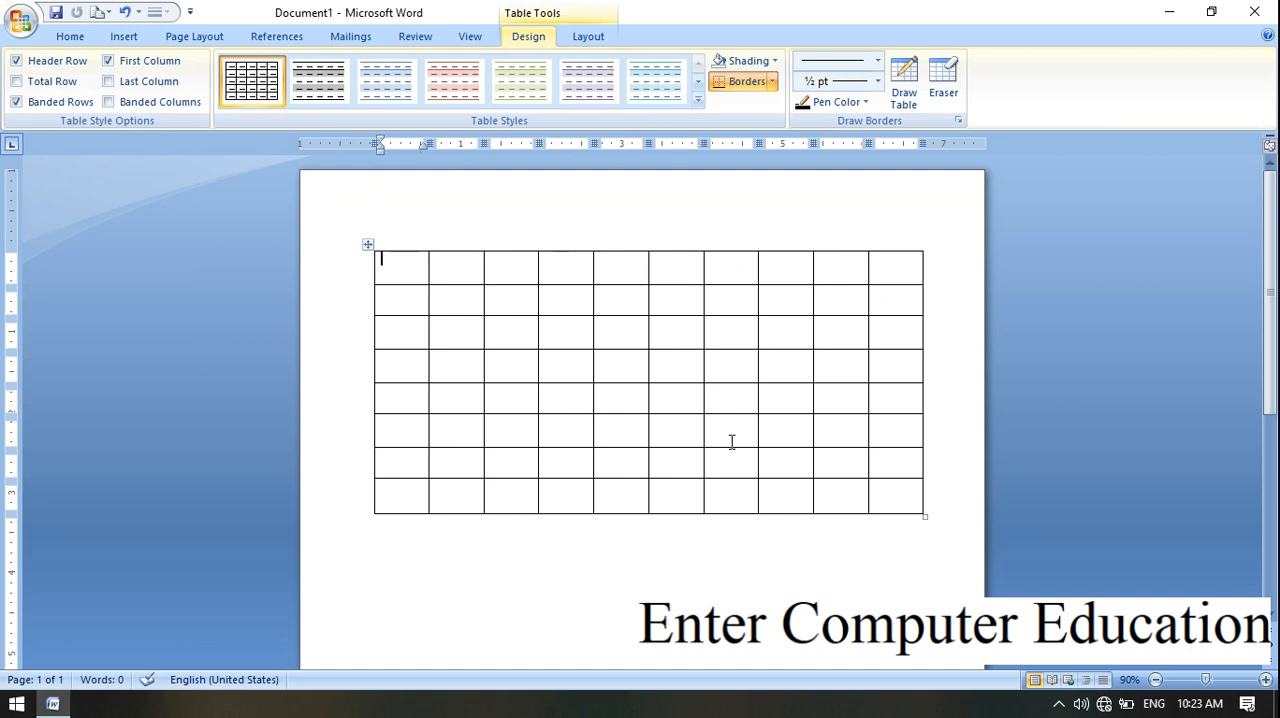
pyautogui.click(635, 570)
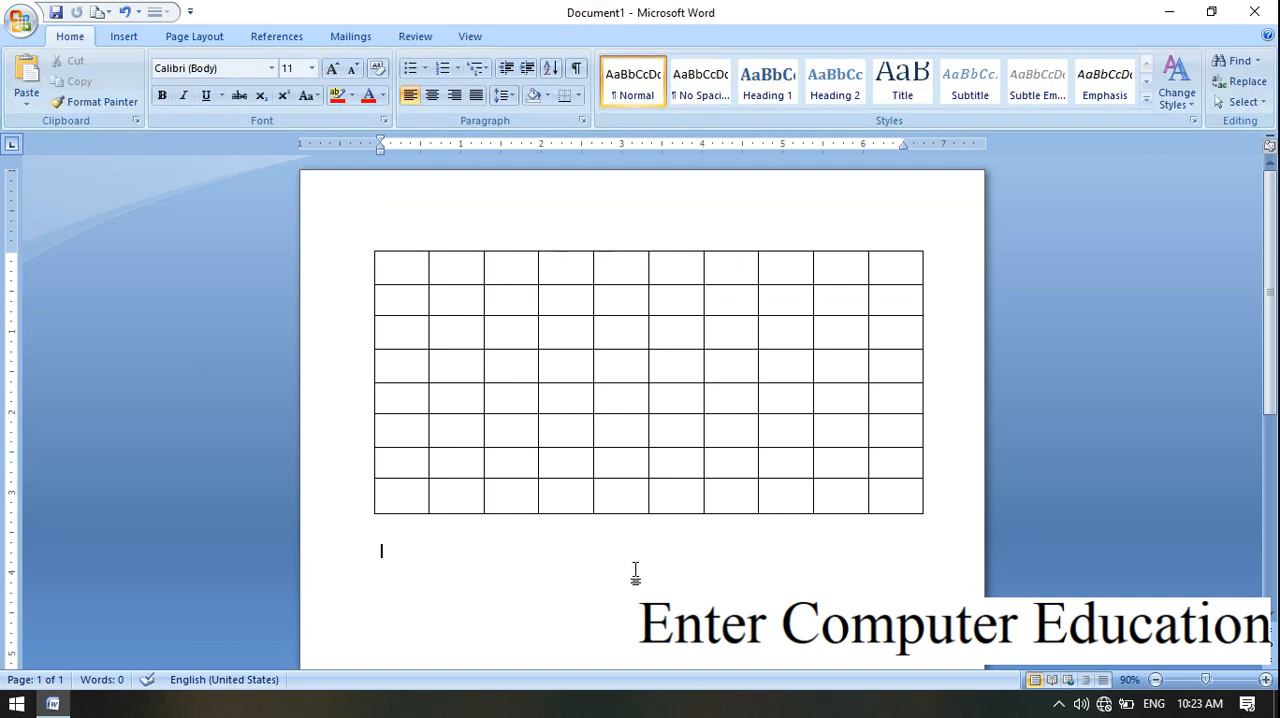
pyautogui.click(672, 365)
pyautogui.click(531, 323)
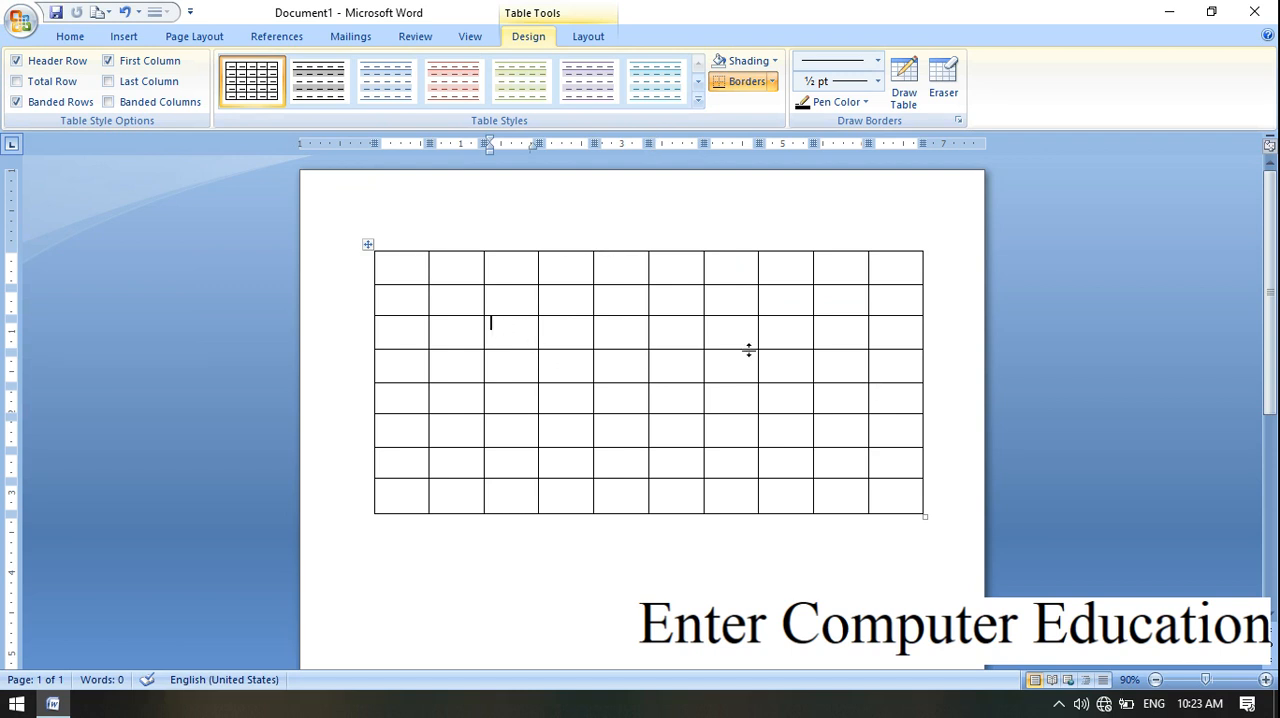
pyautogui.click(848, 367)
pyautogui.click(645, 360)
pyautogui.click(816, 376)
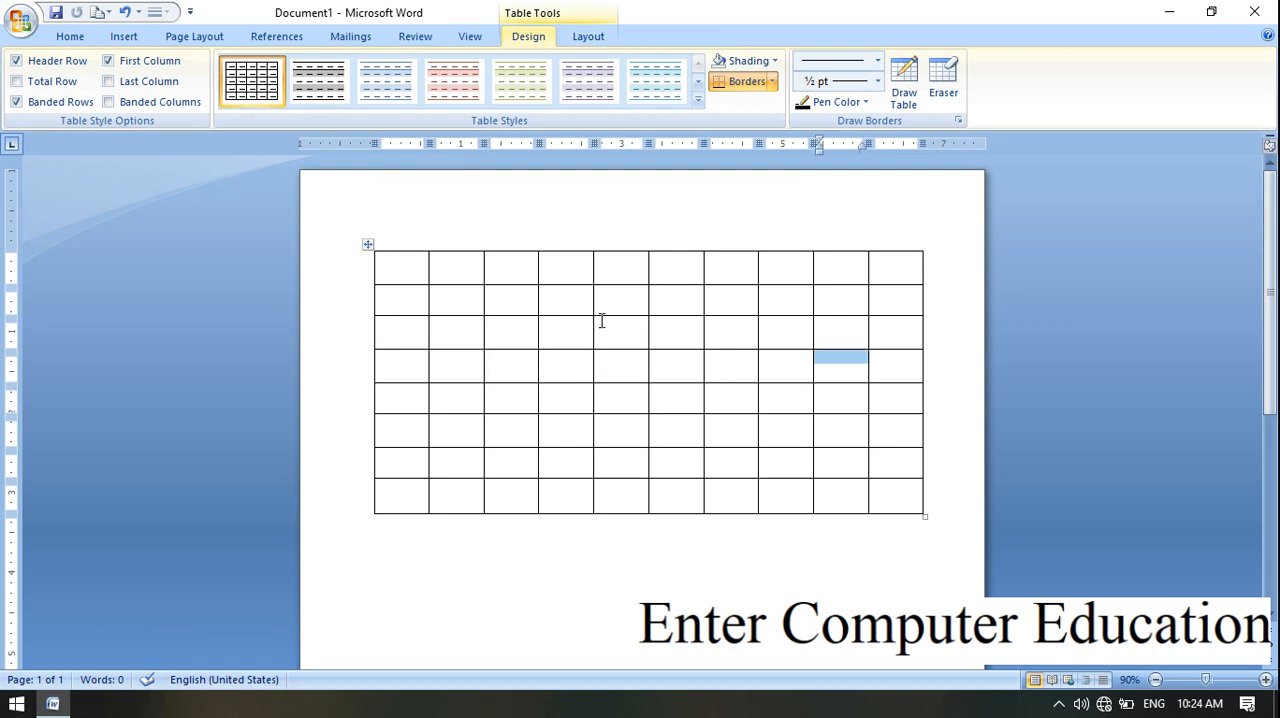
pyautogui.click(467, 362)
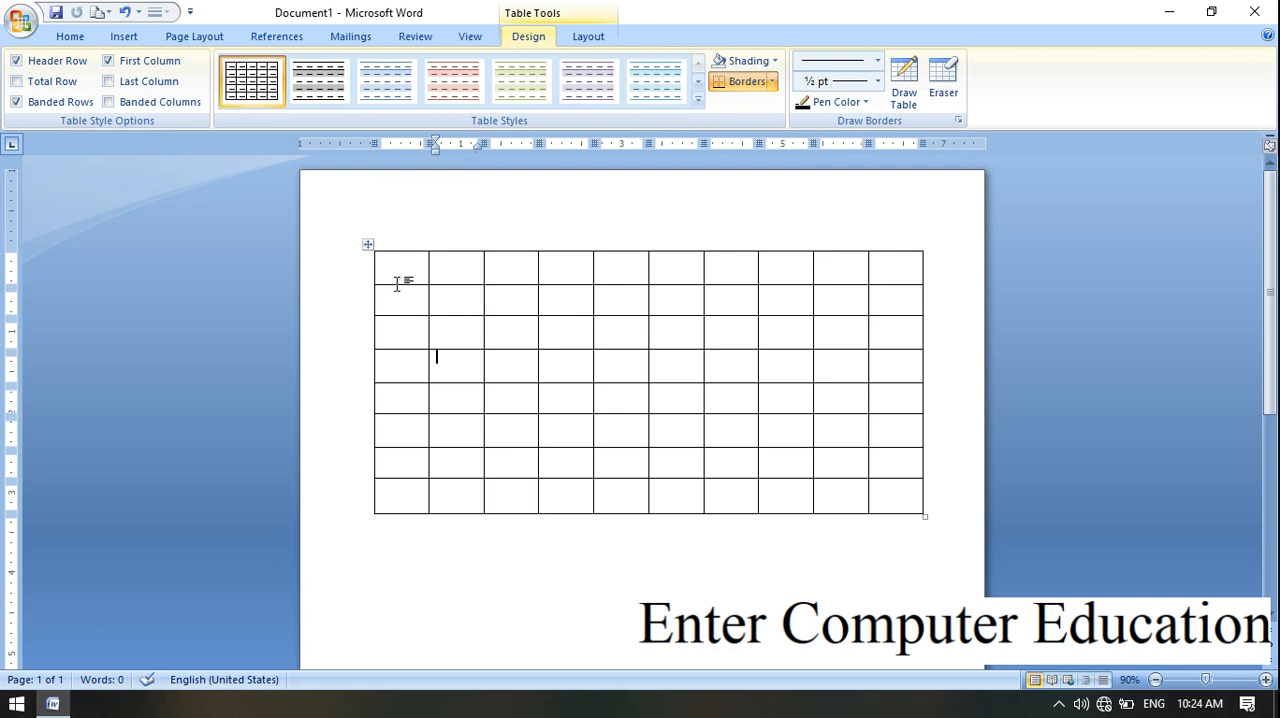
# Step: Cut the whole 10-column table and undo the cut
pyautogui.rightClick(372, 254)
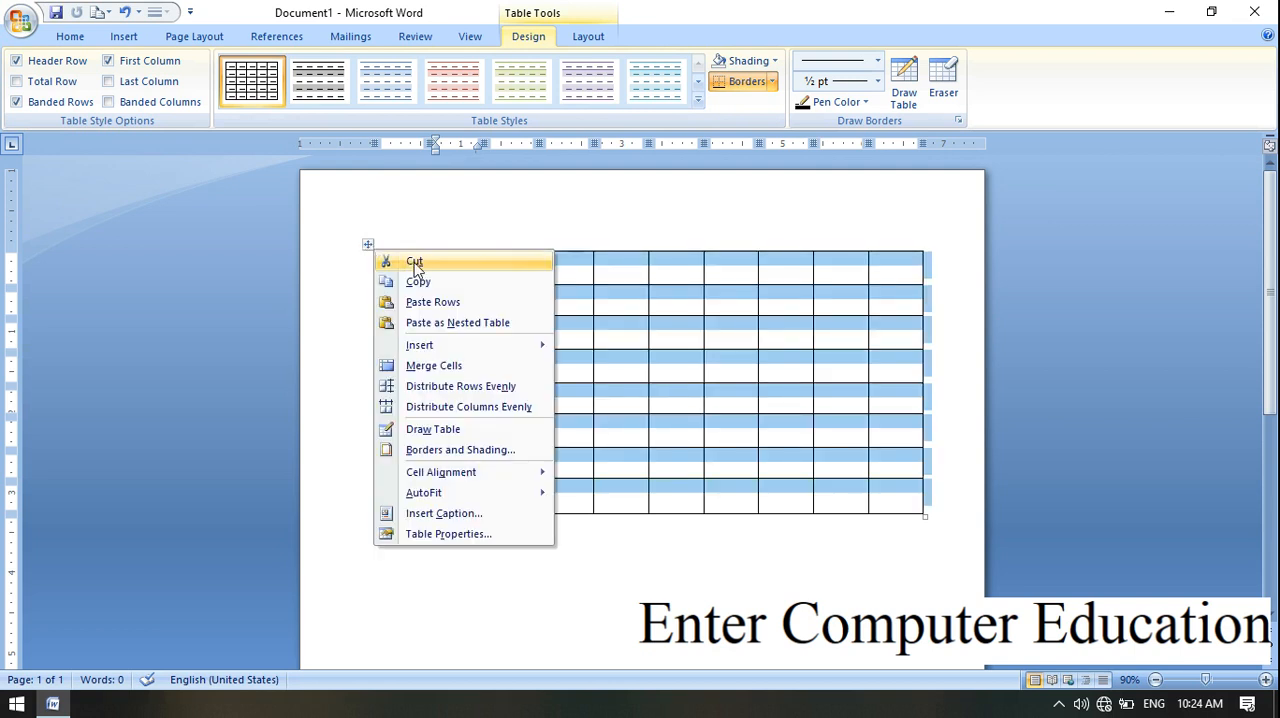
pyautogui.click(414, 262)
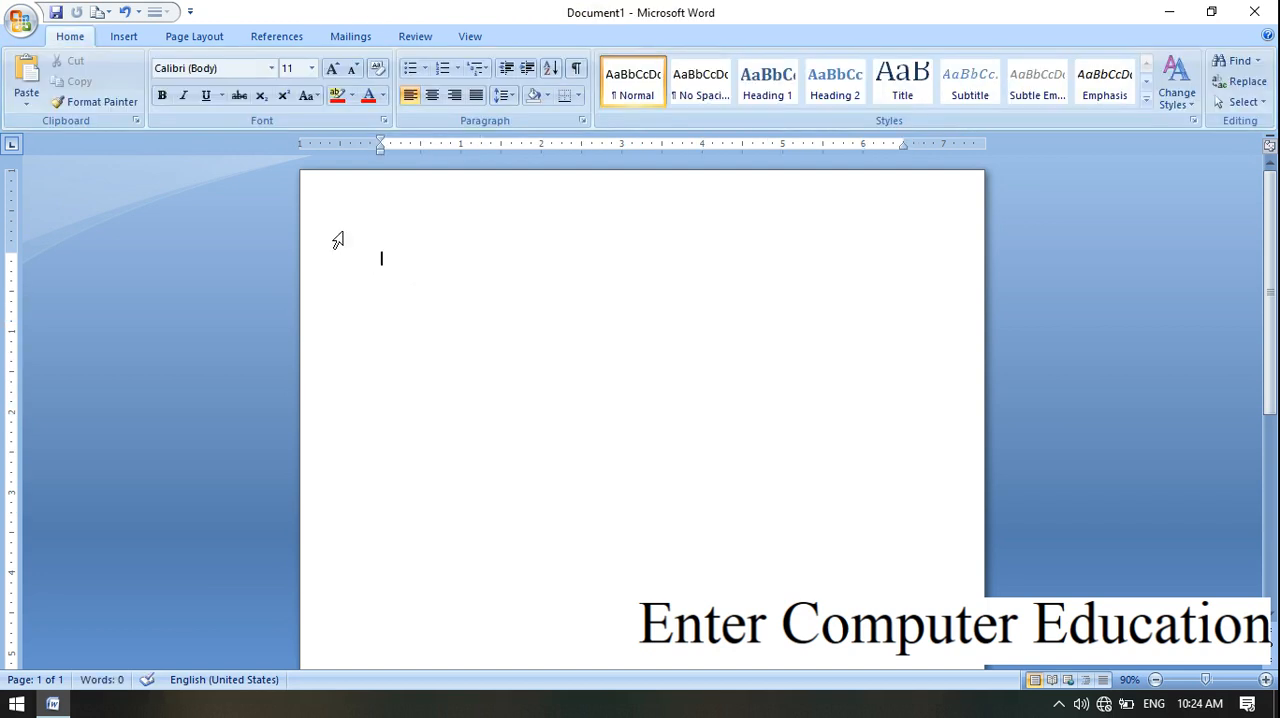
pyautogui.hotkey('ctrl', 'z')
pyautogui.click(520, 340)
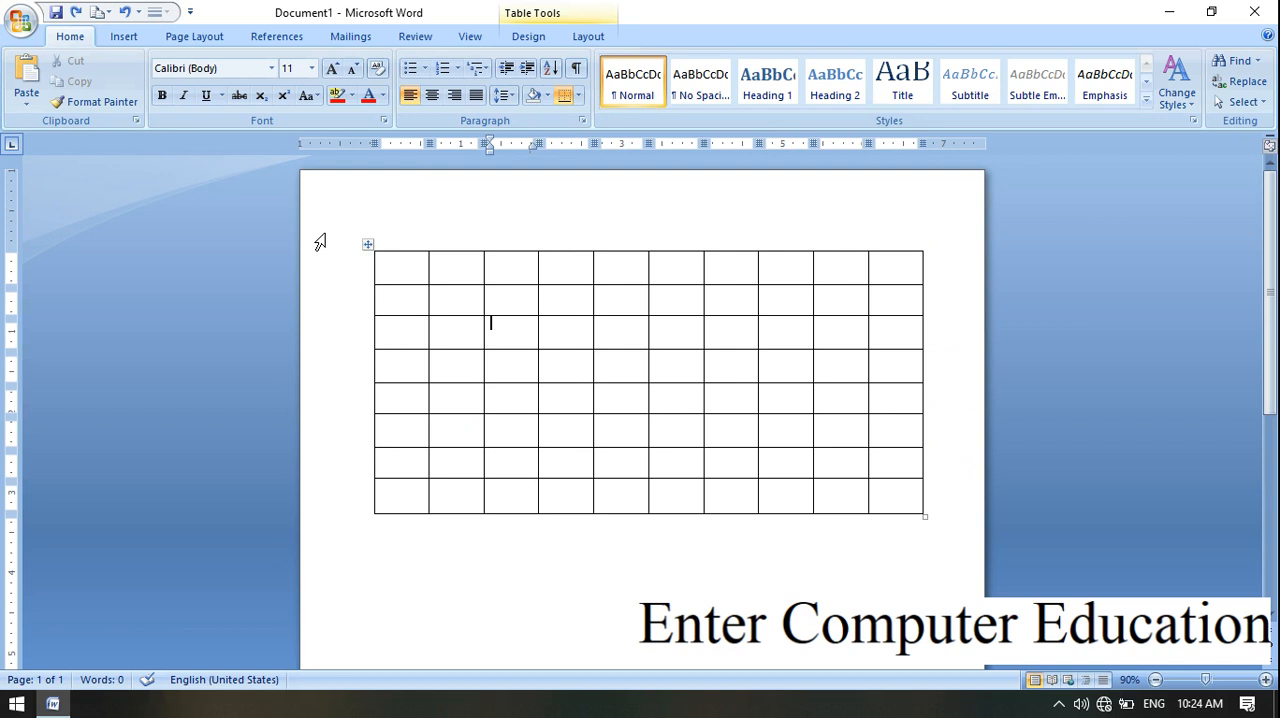
# Step: Cut the entire 10-column table from the document
pyautogui.rightClick(368, 246)
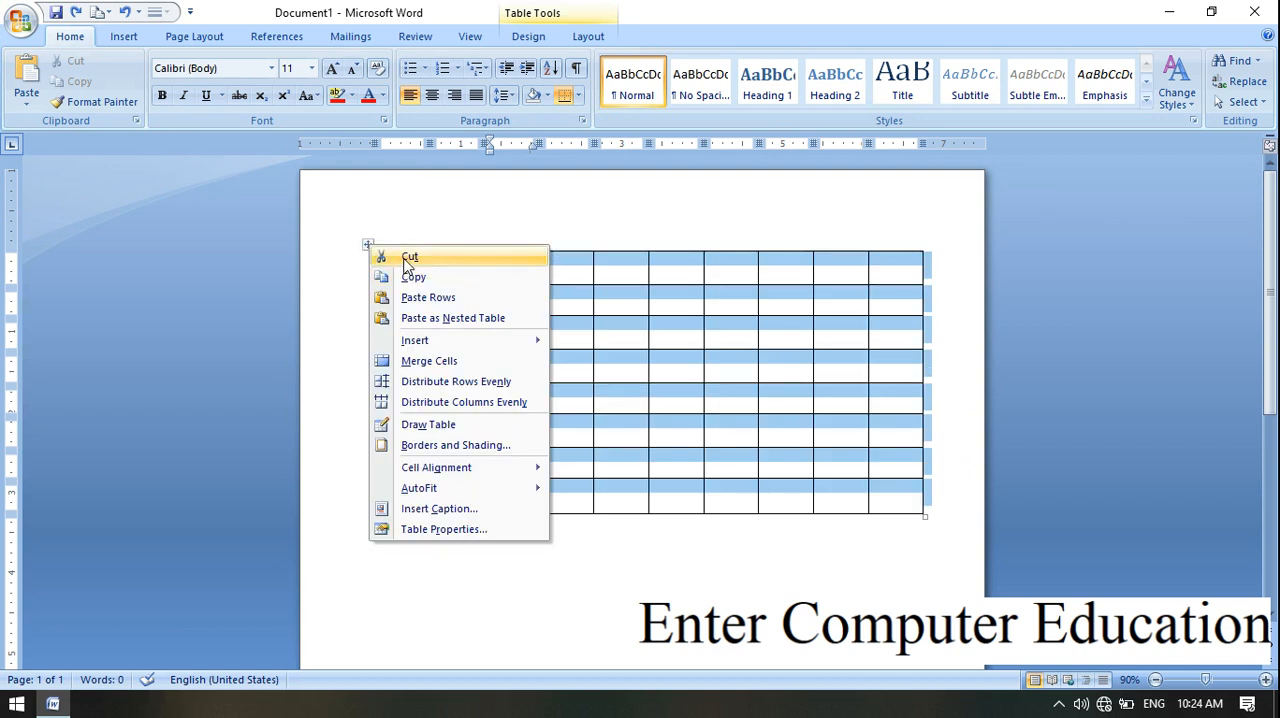
pyautogui.click(409, 258)
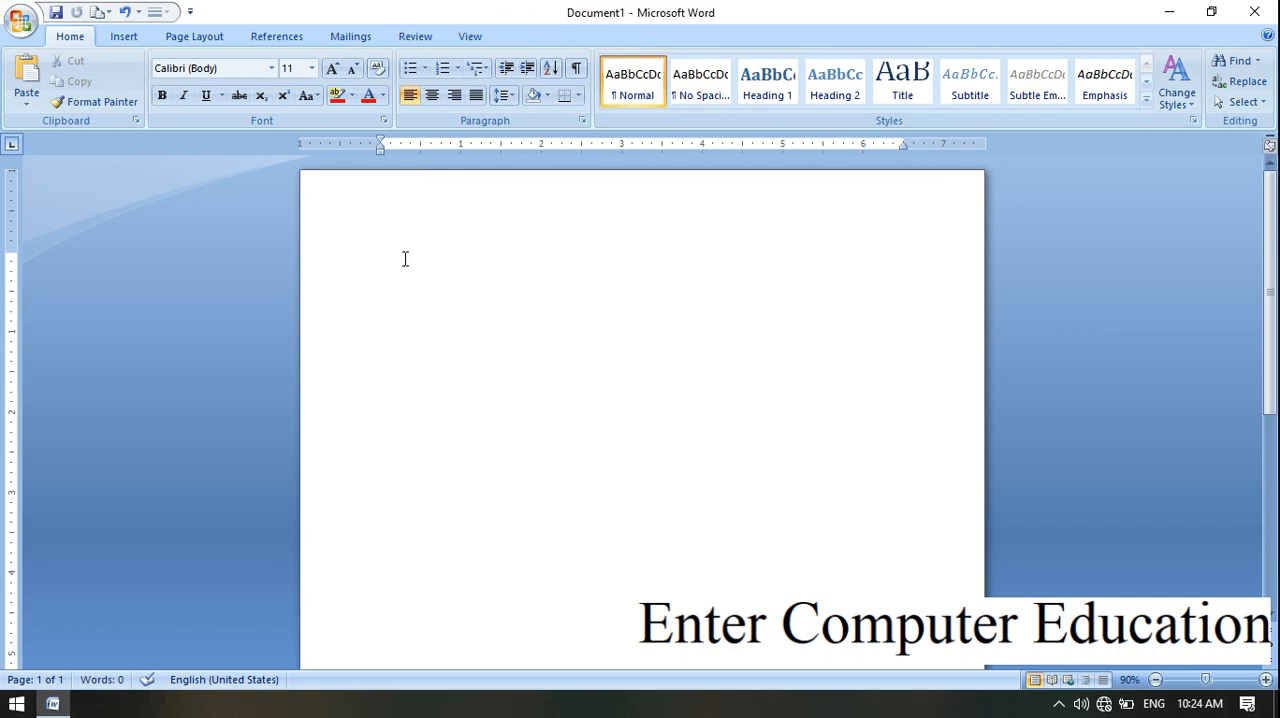
# Step: Insert a table with 7 columns and 10 rows by entering its exact size in the Insert Table dialog, keeping automatic fixed column width
pyautogui.click(133, 40)
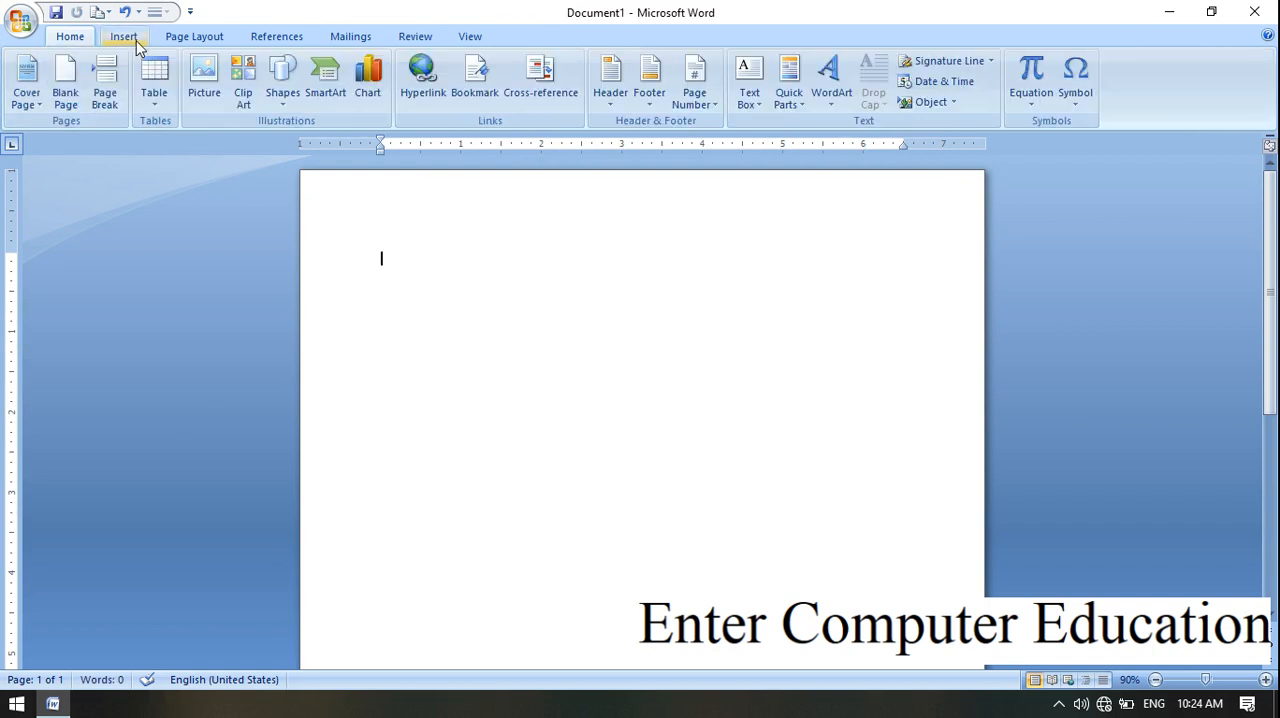
pyautogui.click(160, 100)
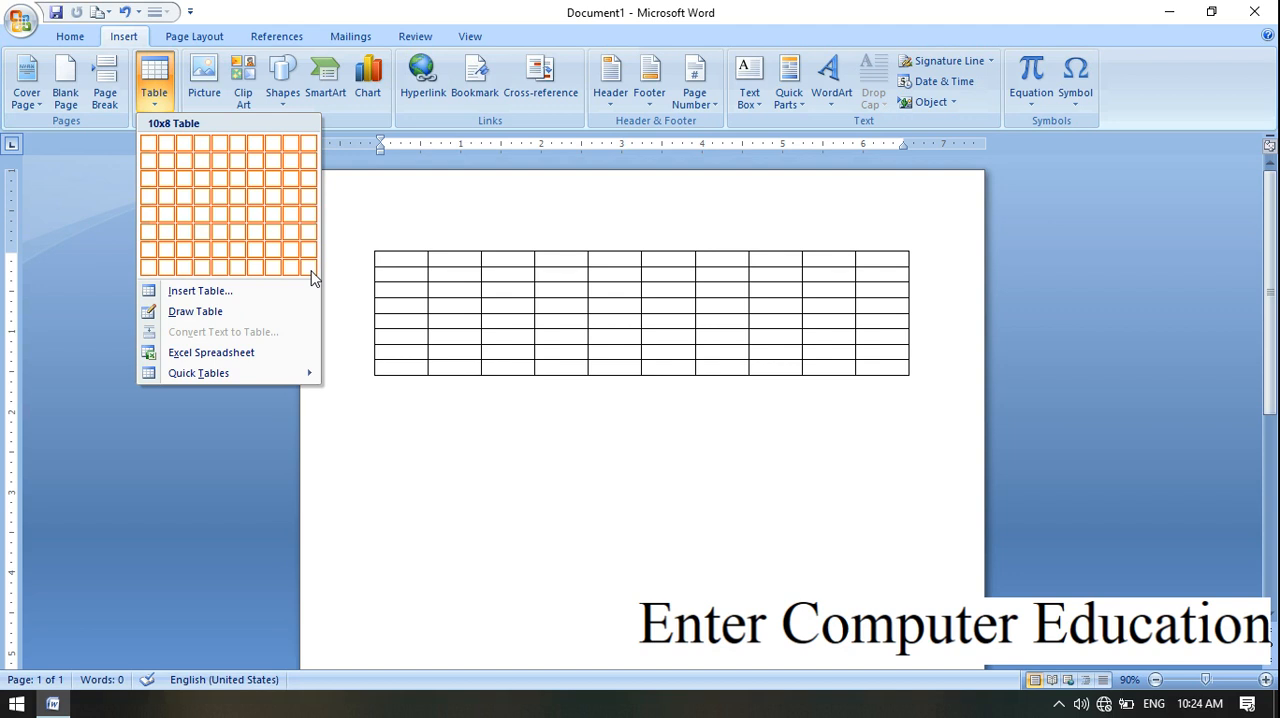
pyautogui.click(206, 290)
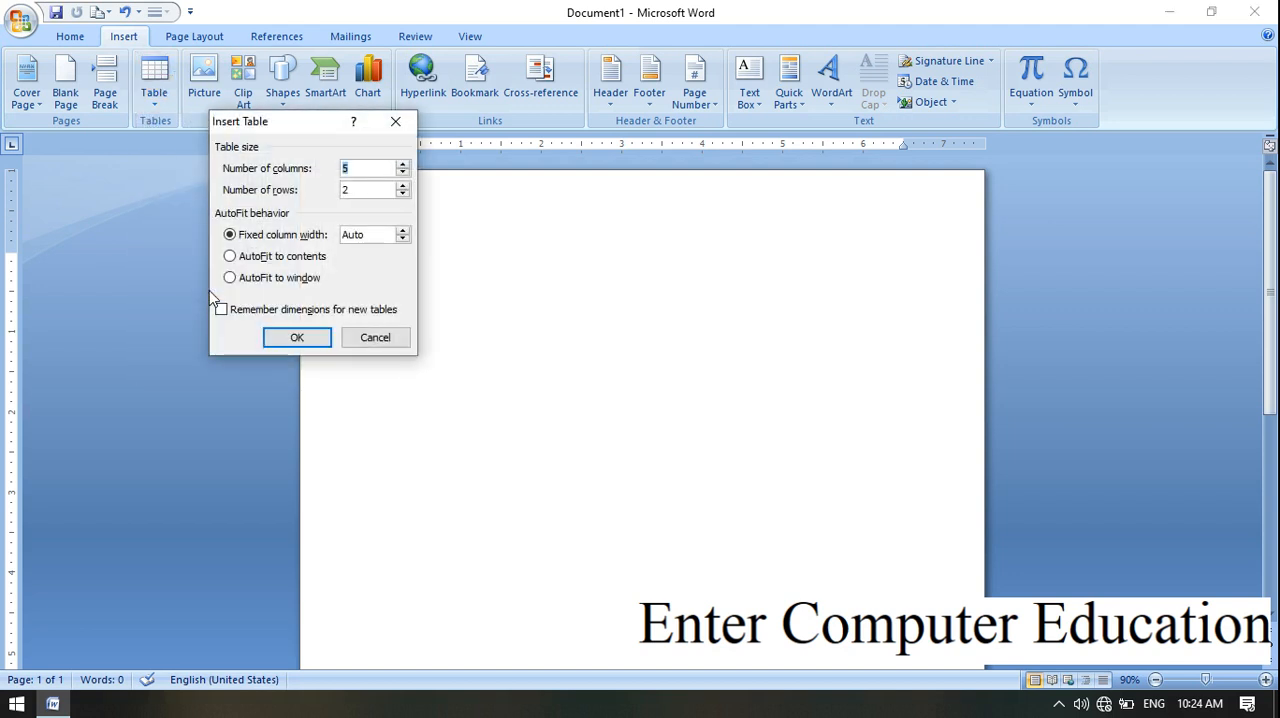
pyautogui.moveTo(292, 126); pyautogui.dragTo(549, 223)
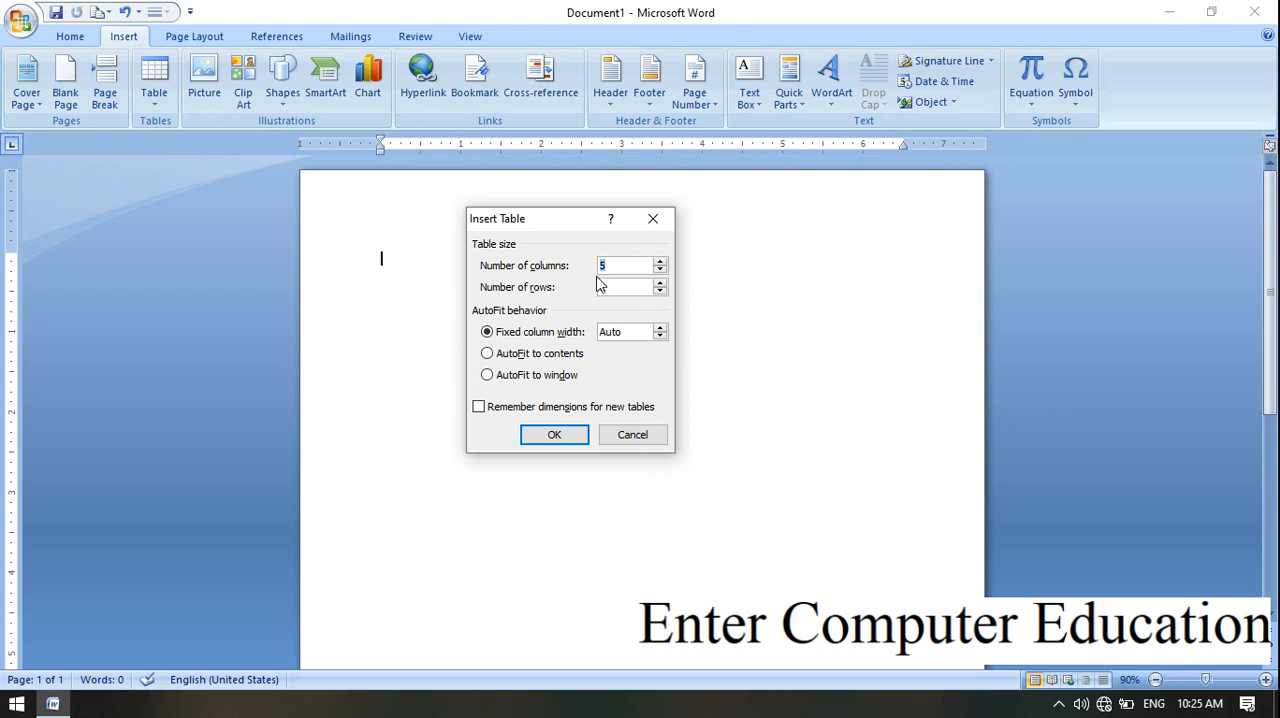
pyautogui.press('BackSpace')
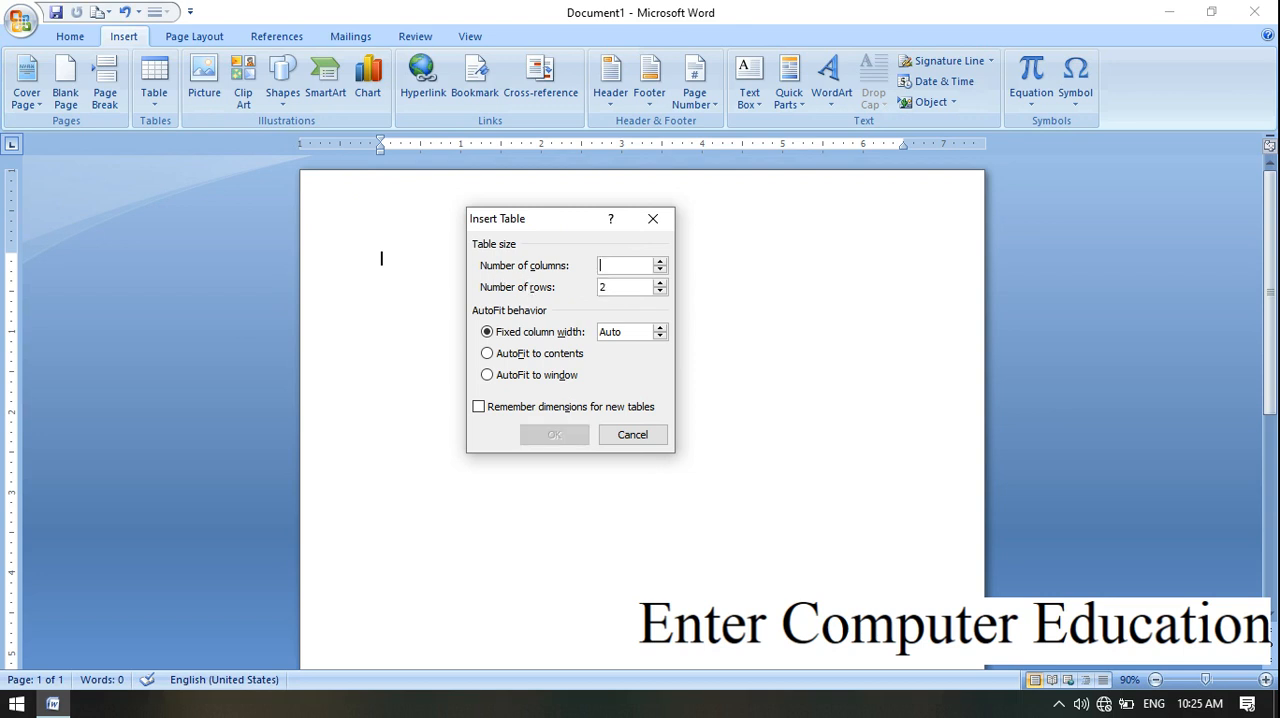
pyautogui.write('7')
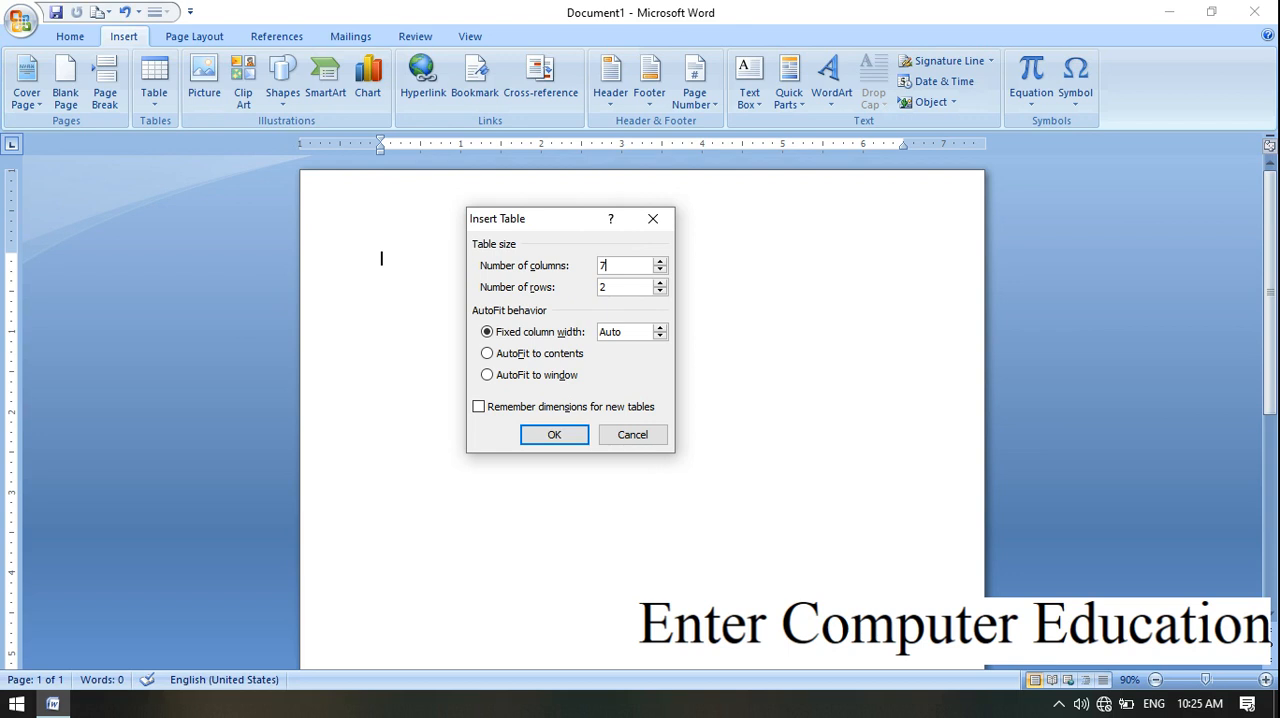
pyautogui.click(615, 288)
pyautogui.press('BackSpace')
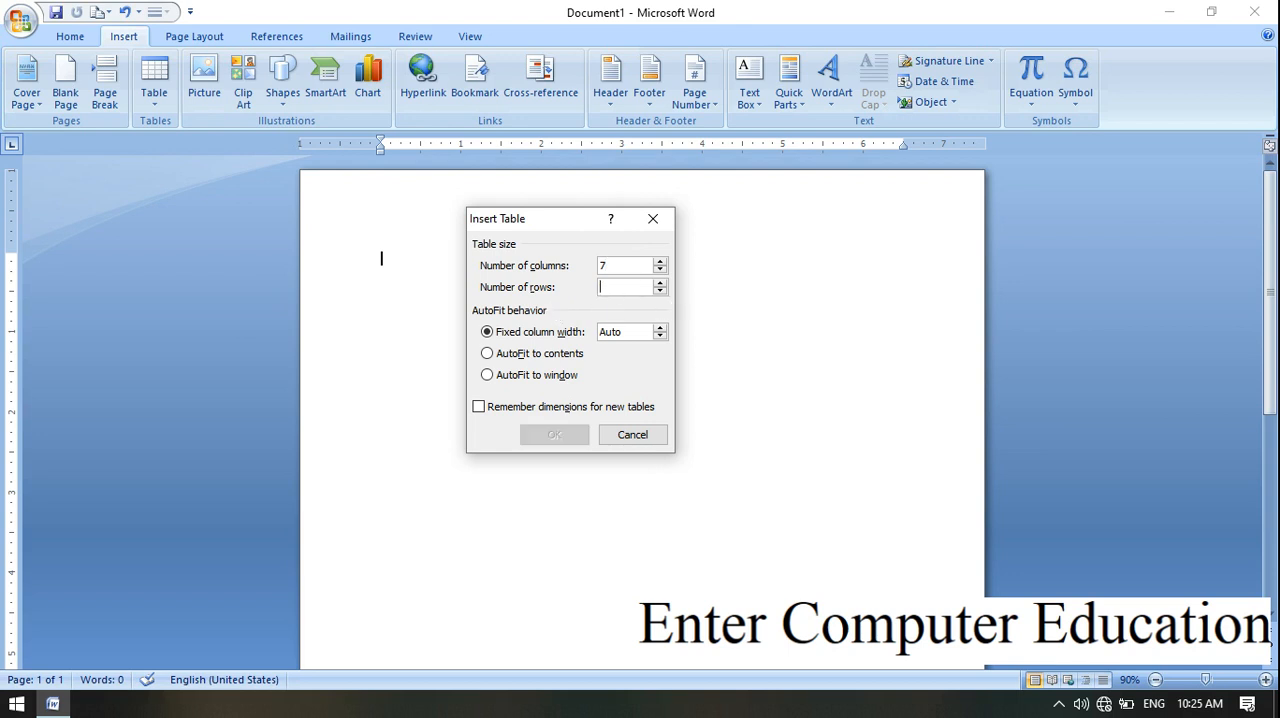
pyautogui.write('10')
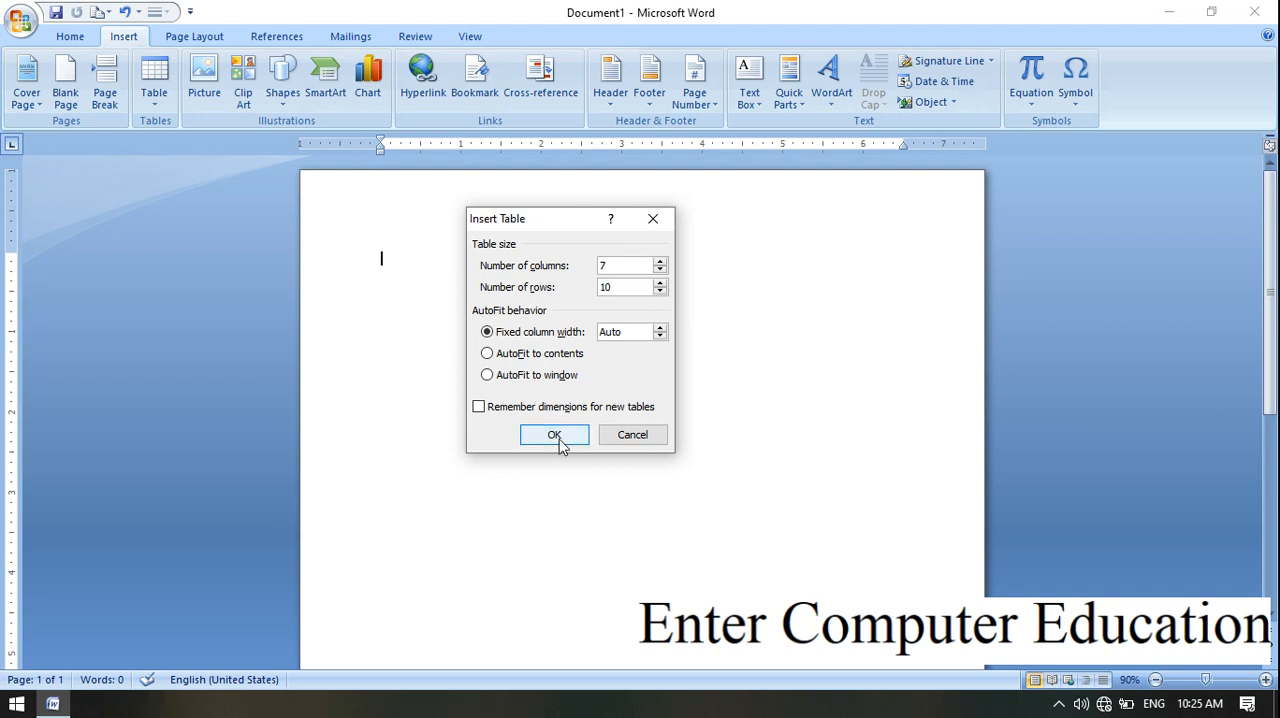
pyautogui.click(558, 438)
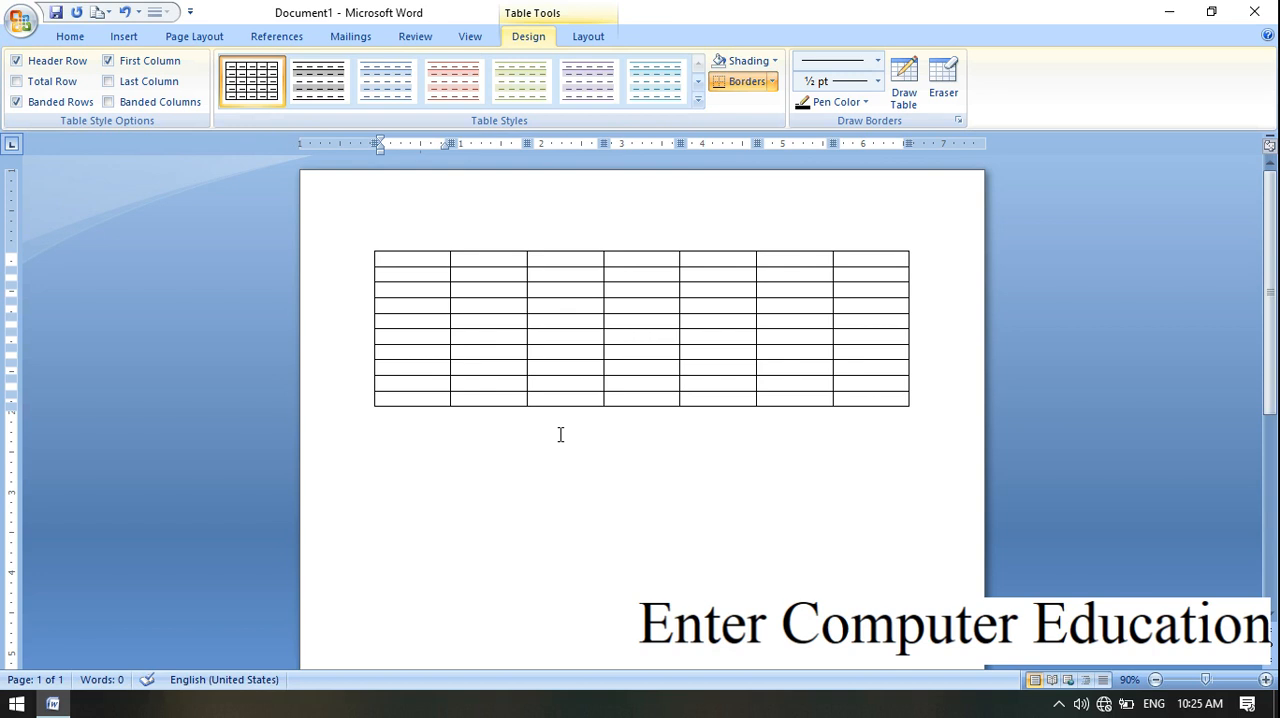
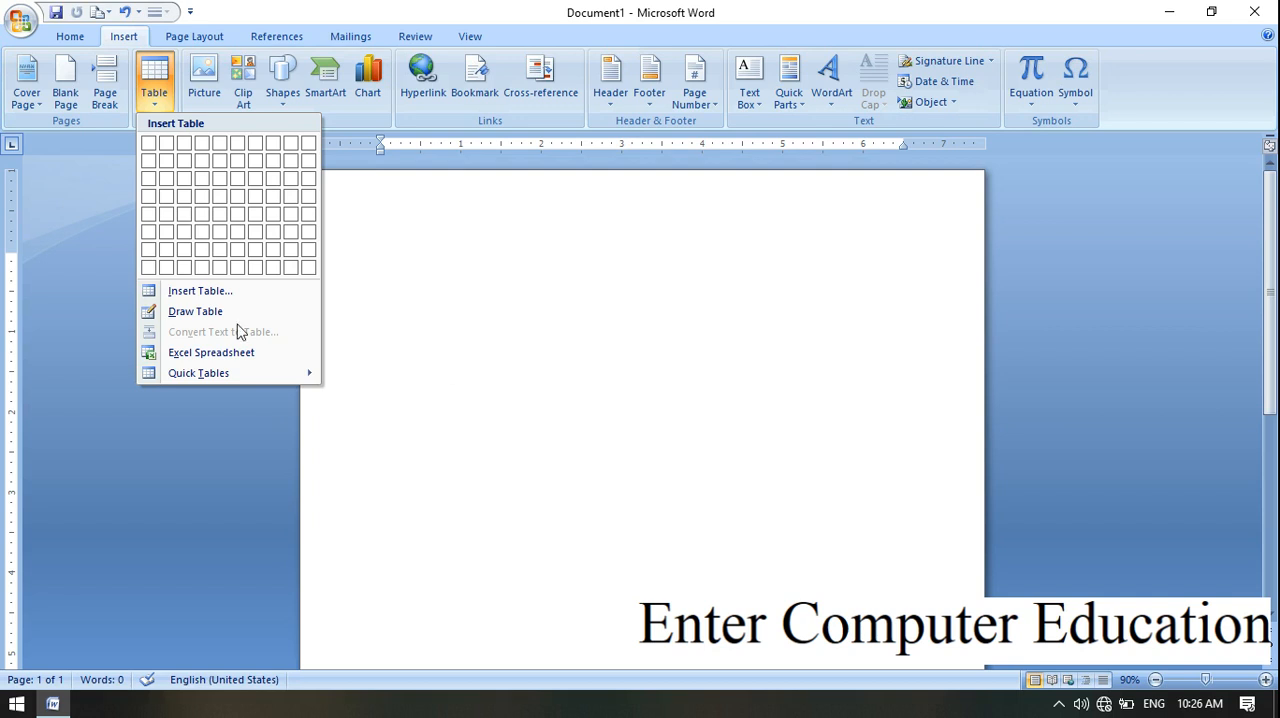
# Step: Draw a table about 6.8 inches wide and 3.8 inches tall, divided into two columns and four rows
pyautogui.click(203, 311)
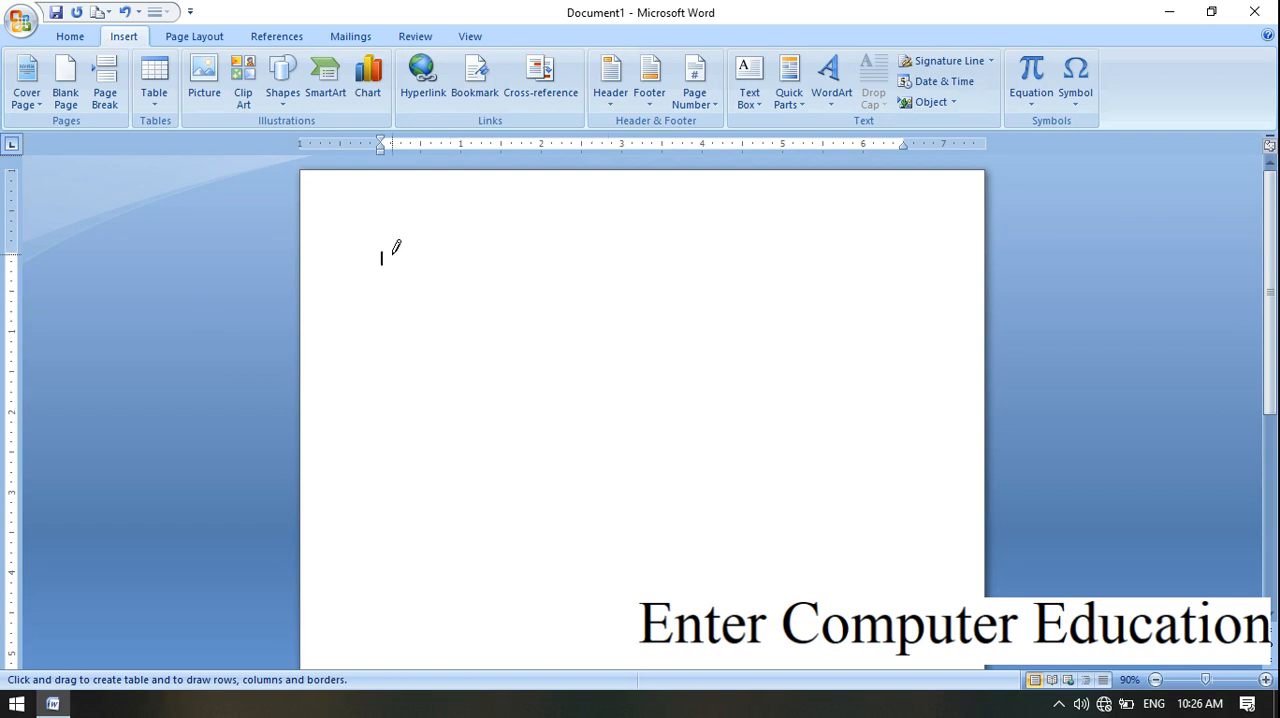
pyautogui.moveTo(394, 253)
pyautogui.mouseDown()
pyautogui.moveTo(631, 337)
pyautogui.moveTo(938, 561)
pyautogui.mouseUp()
pyautogui.moveTo(668, 248); pyautogui.dragTo(664, 440)
pyautogui.moveTo(398, 326)
pyautogui.mouseDown()
pyautogui.moveTo(760, 303)
pyautogui.moveTo(814, 322)
pyautogui.mouseUp()
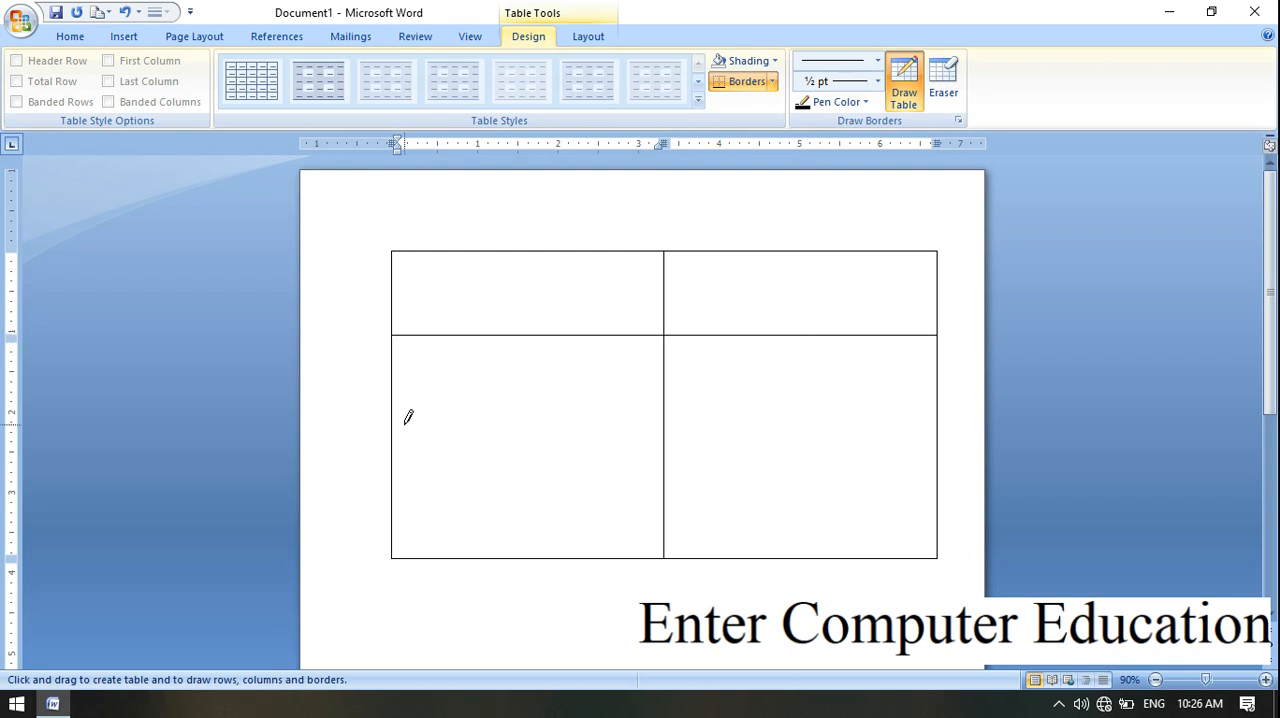
pyautogui.moveTo(400, 418)
pyautogui.mouseDown()
pyautogui.moveTo(646, 394)
pyautogui.moveTo(812, 430)
pyautogui.mouseUp()
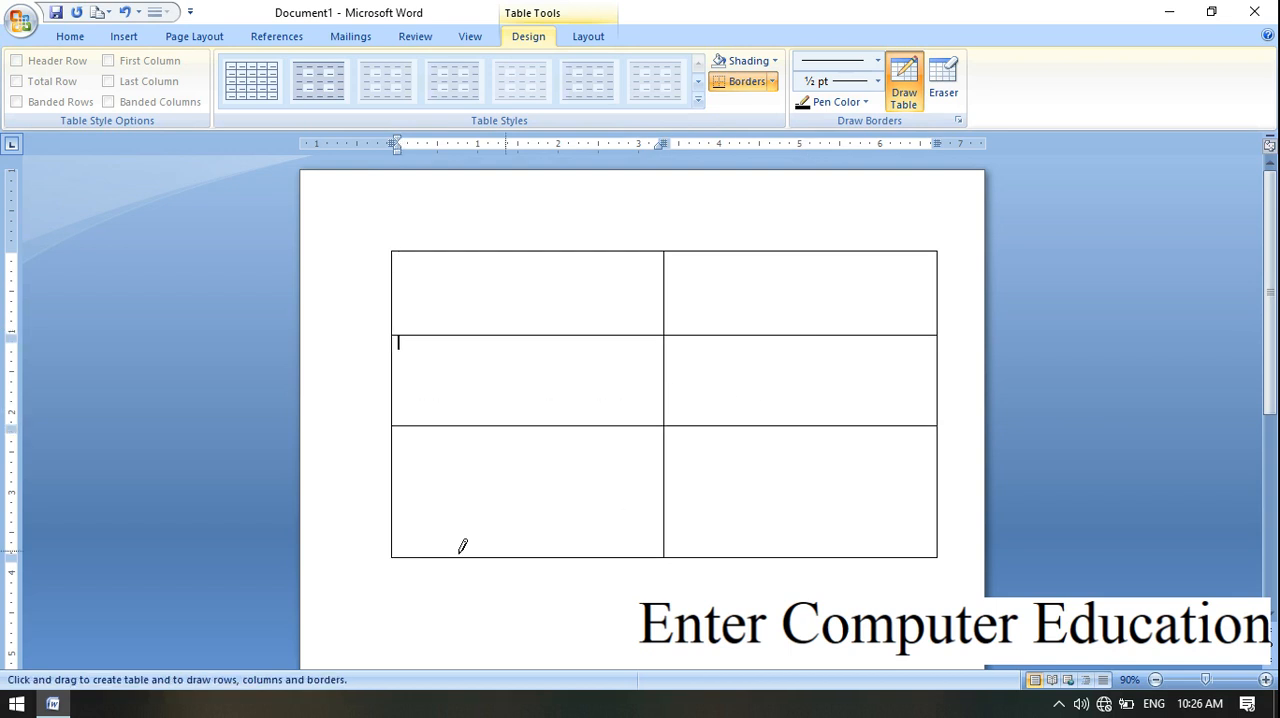
pyautogui.moveTo(400, 508); pyautogui.dragTo(772, 508)
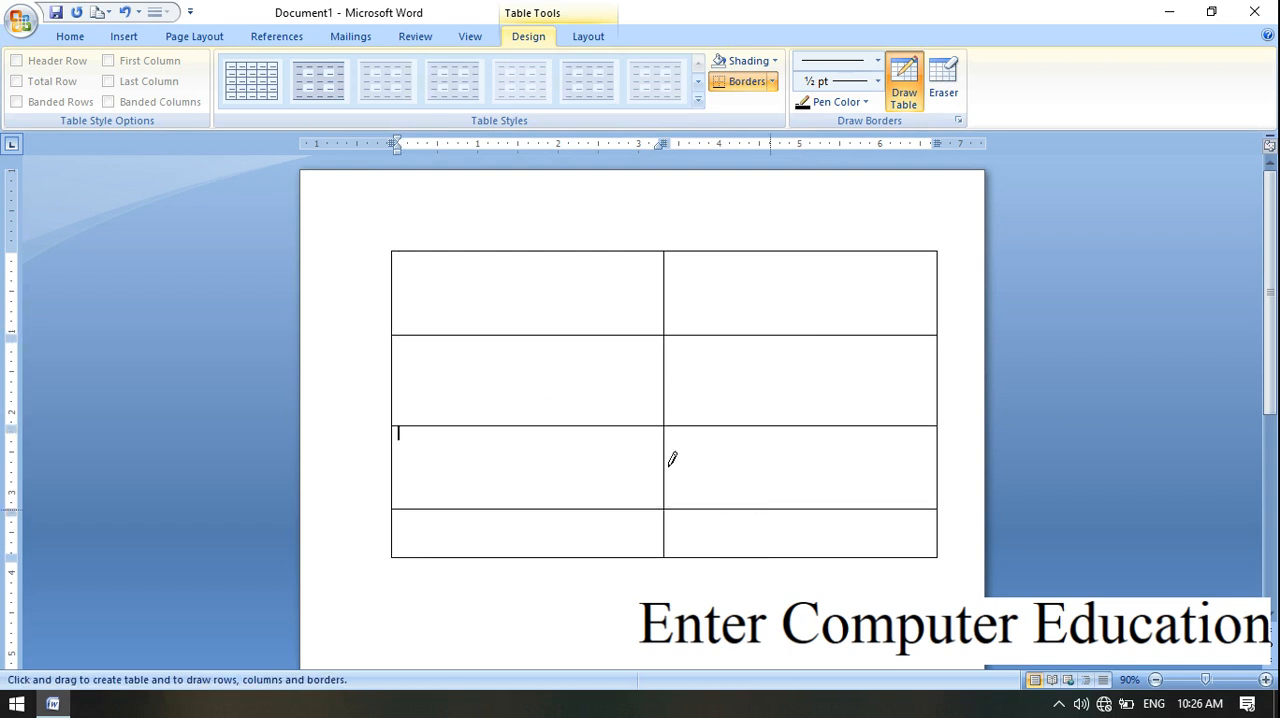
# Step: Draw extra dividers in the table: a vertical line through the upper-left cells, one down the right column, and a horizontal line across the third row
pyautogui.moveTo(524, 252)
pyautogui.mouseDown()
pyautogui.moveTo(534, 474)
pyautogui.moveTo(537, 400)
pyautogui.mouseUp()
pyautogui.moveTo(820, 258); pyautogui.dragTo(837, 514)
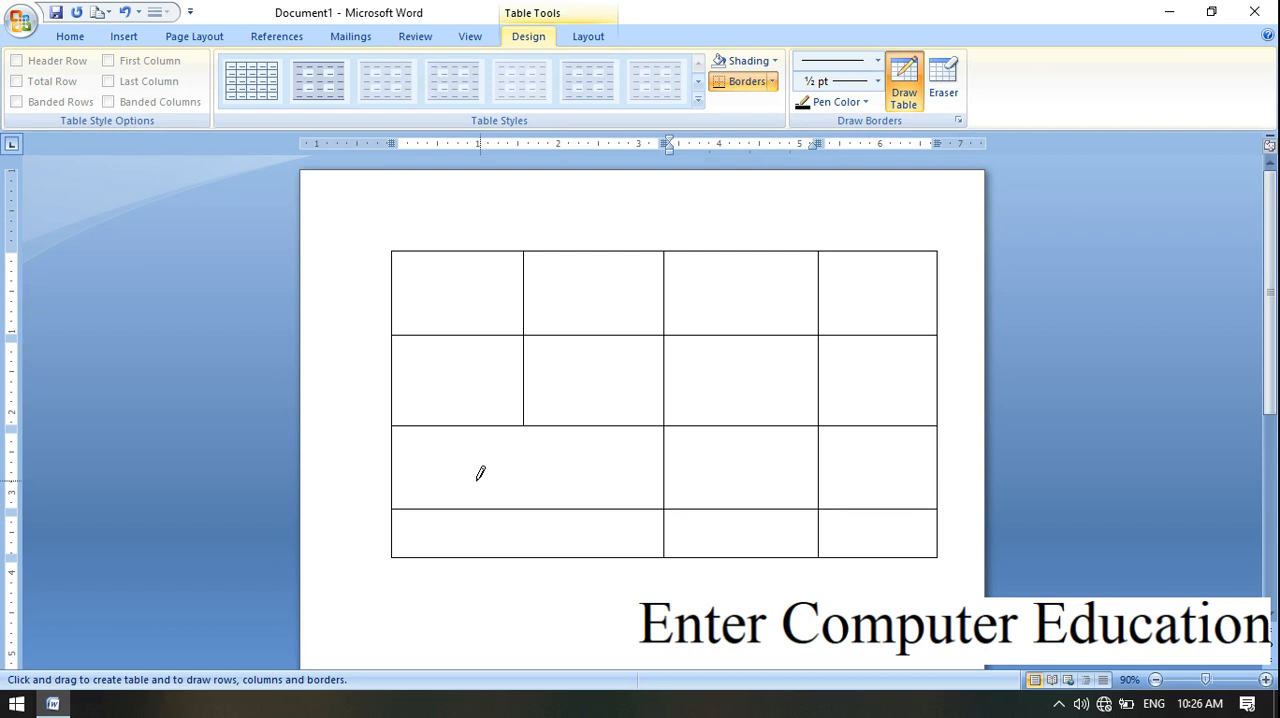
pyautogui.moveTo(697, 441); pyautogui.dragTo(866, 458)
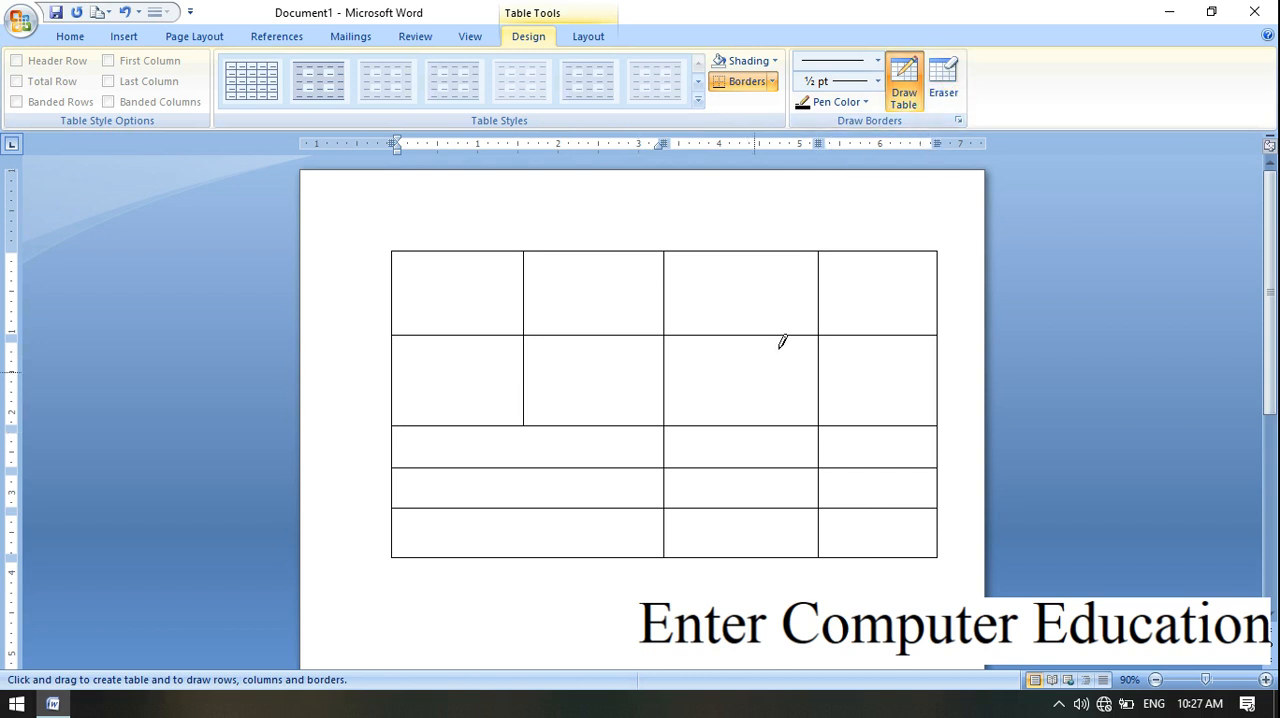
# Step: Erase the entire hand-drawn table with the Table Eraser and leave the eraser tool
pyautogui.click(950, 82)
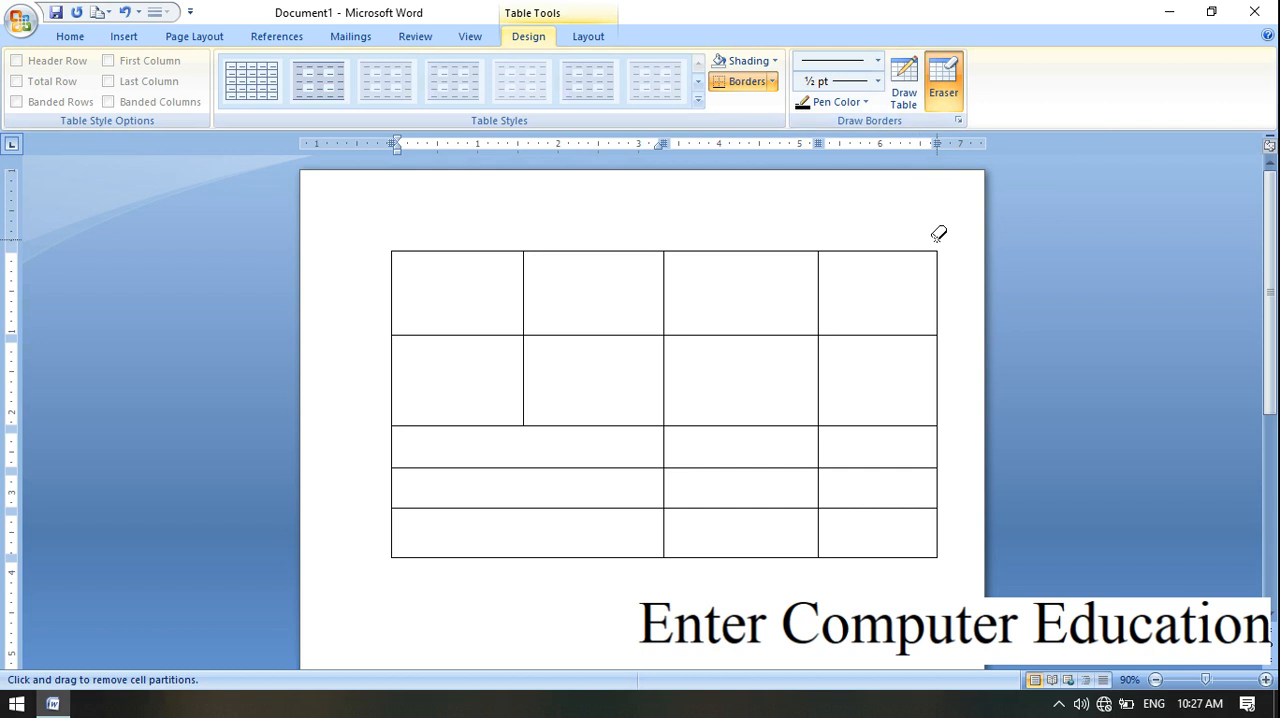
pyautogui.moveTo(938, 234)
pyautogui.mouseDown()
pyautogui.moveTo(767, 508)
pyautogui.moveTo(706, 537)
pyautogui.moveTo(411, 546)
pyautogui.moveTo(366, 574)
pyautogui.mouseUp()
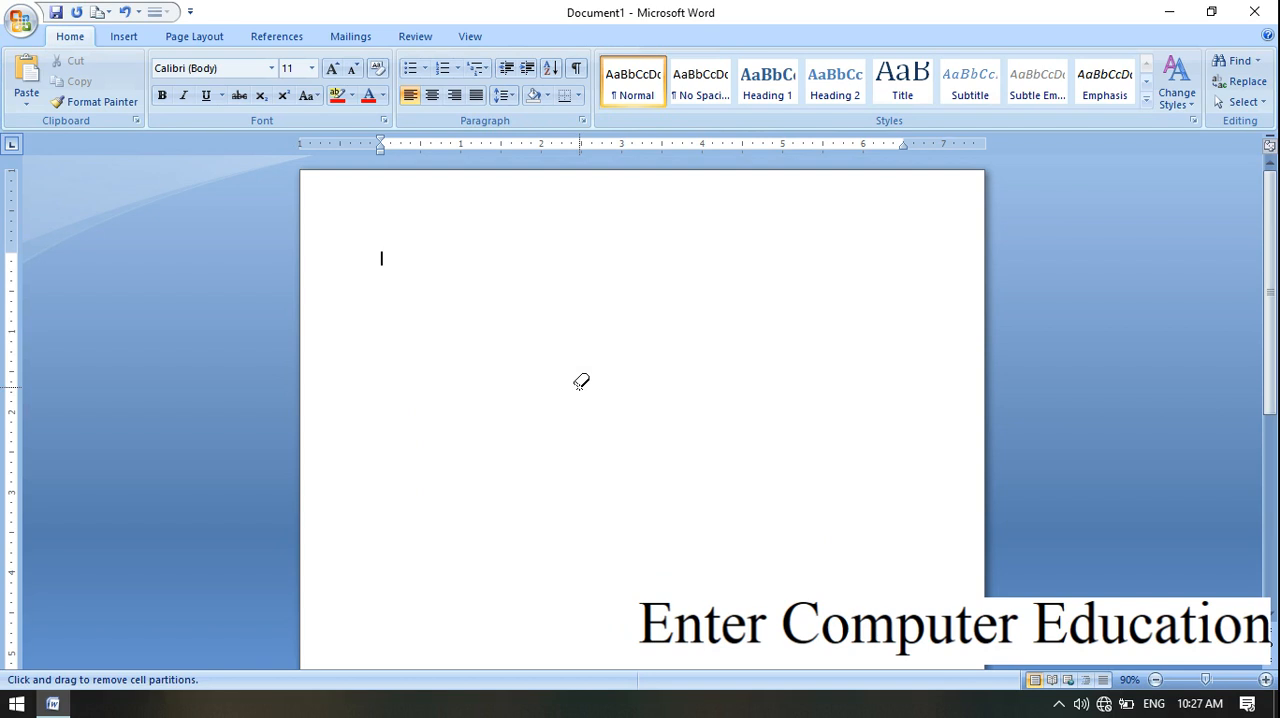
pyautogui.press('Escape')
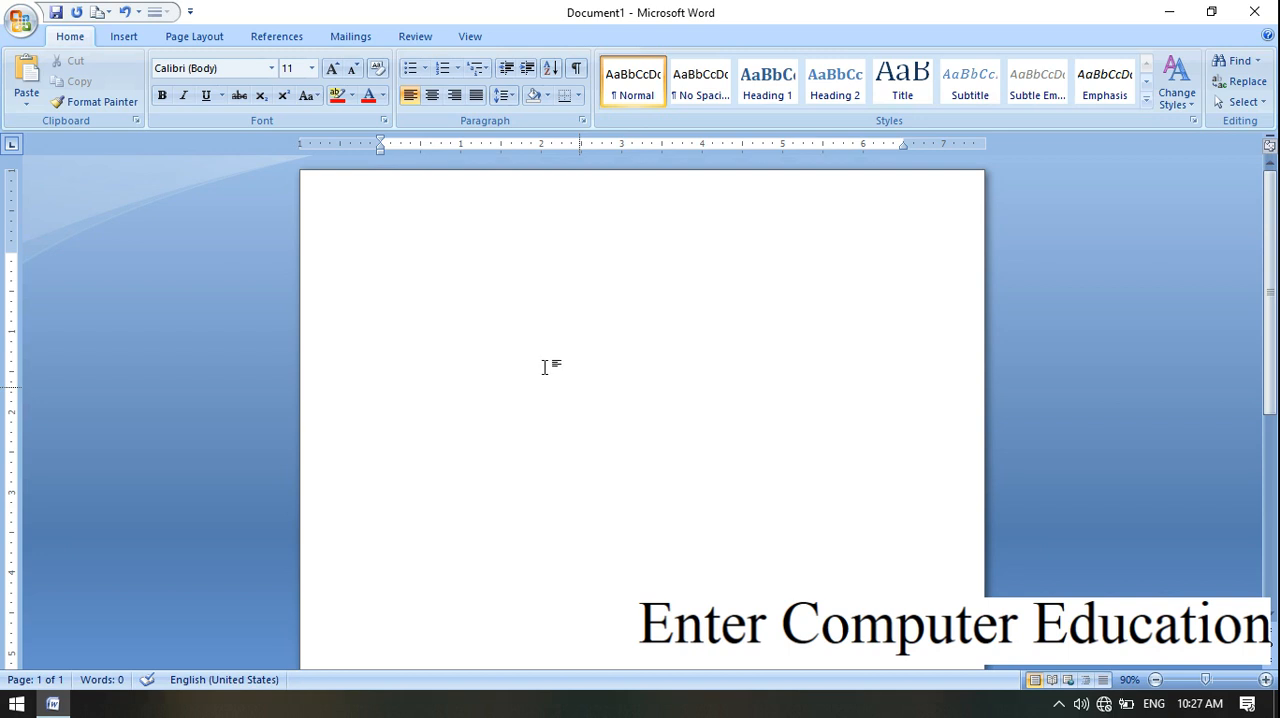
pyautogui.click(133, 39)
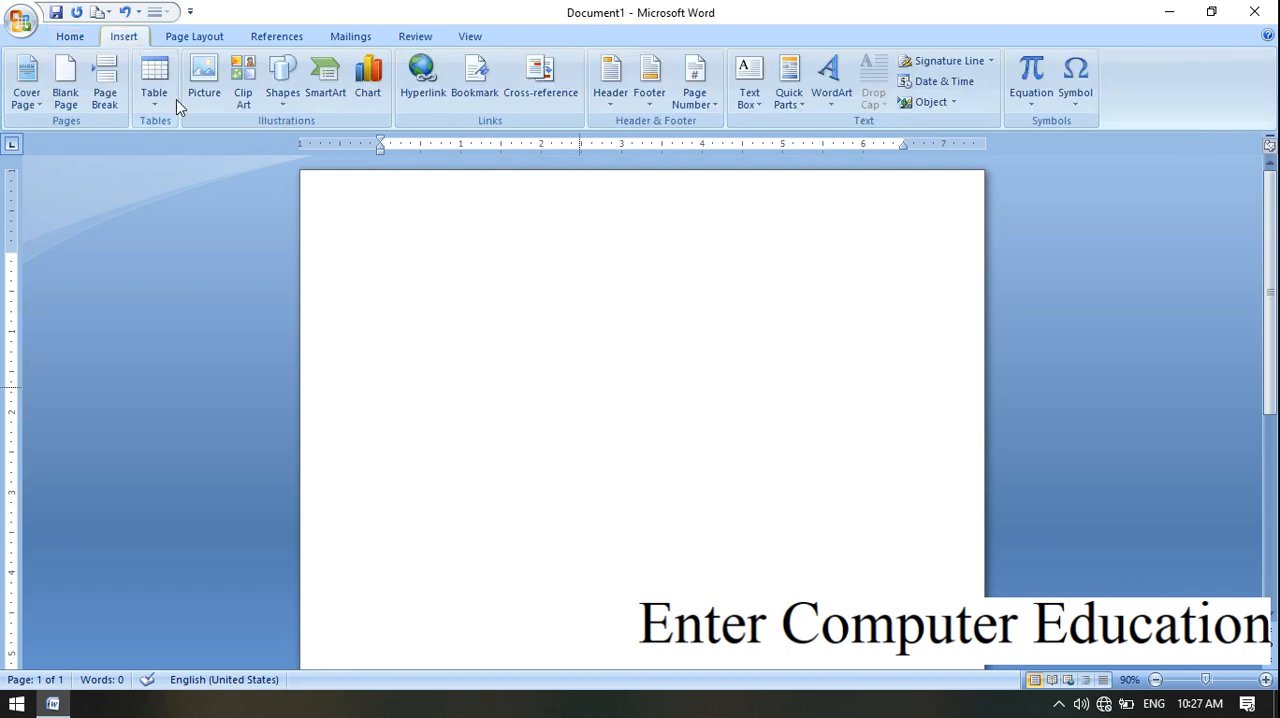
pyautogui.click(152, 88)
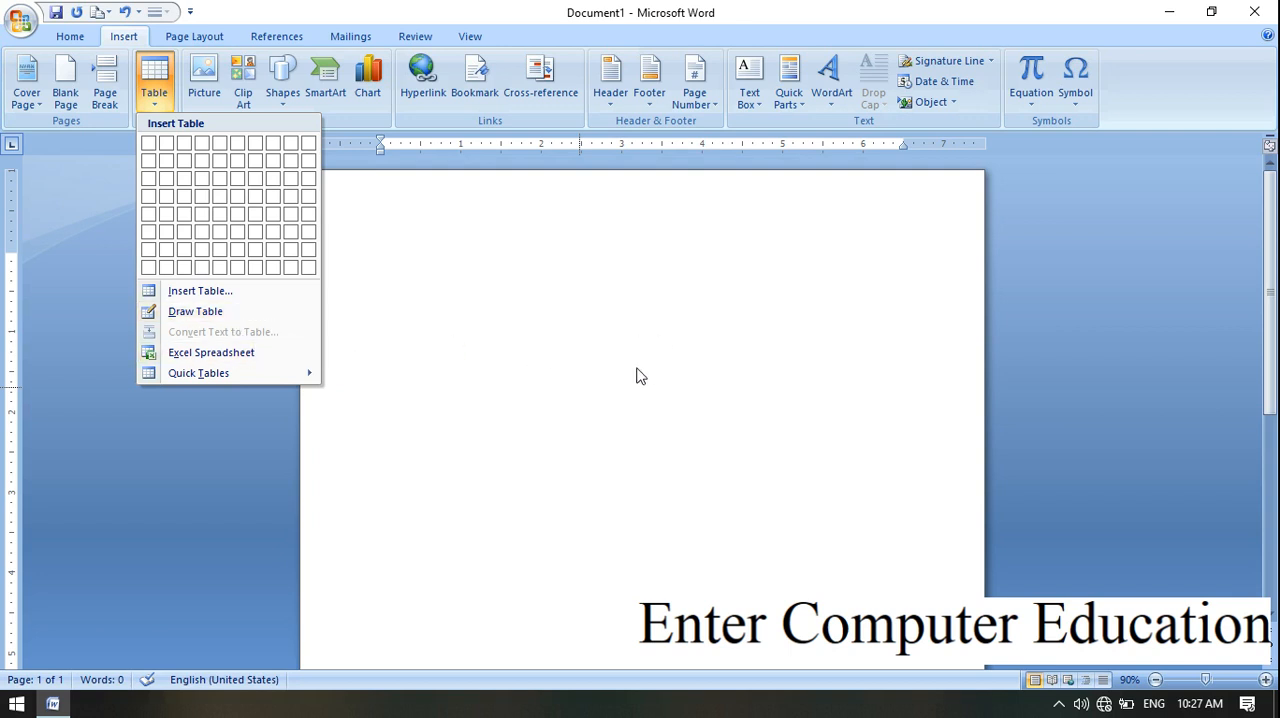
pyautogui.click(686, 338)
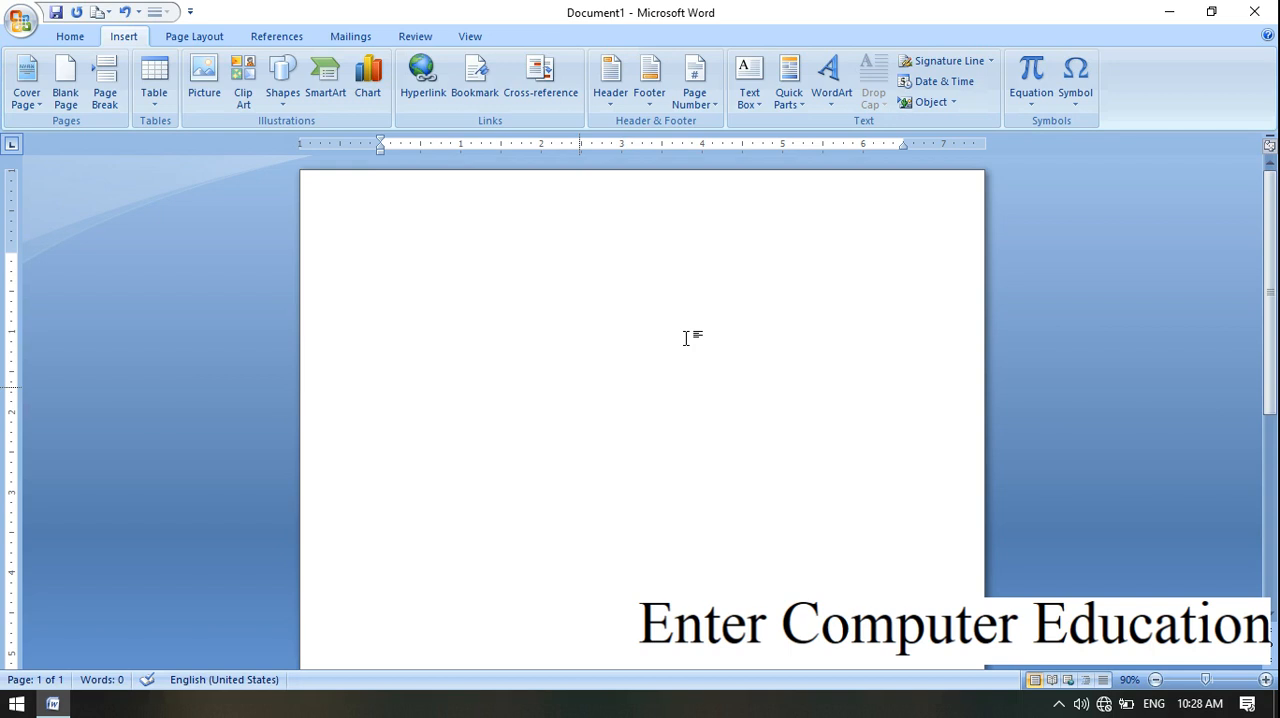
# Step: Paste the copied paragraph about the Word 2007 interface and start a new line below it
pyautogui.write('This article introduces the basic elements of the new Microsoft Office Fluent user interface in Microsoft Office Word 2007. It also provides lists of commands that you may already be familiar with in Microsoft Office Word 2003, showing you how to accomplish the same results in Office Word 2007 This article introduces the basic elements of the new Microsoft Office Fluent user interface in Microsoft Office Word 2007. It also provides lists of commands that you may already be familiar with in Microsoft Office Word 2003, showing you how to accomplish the same results in Office Word 2007')
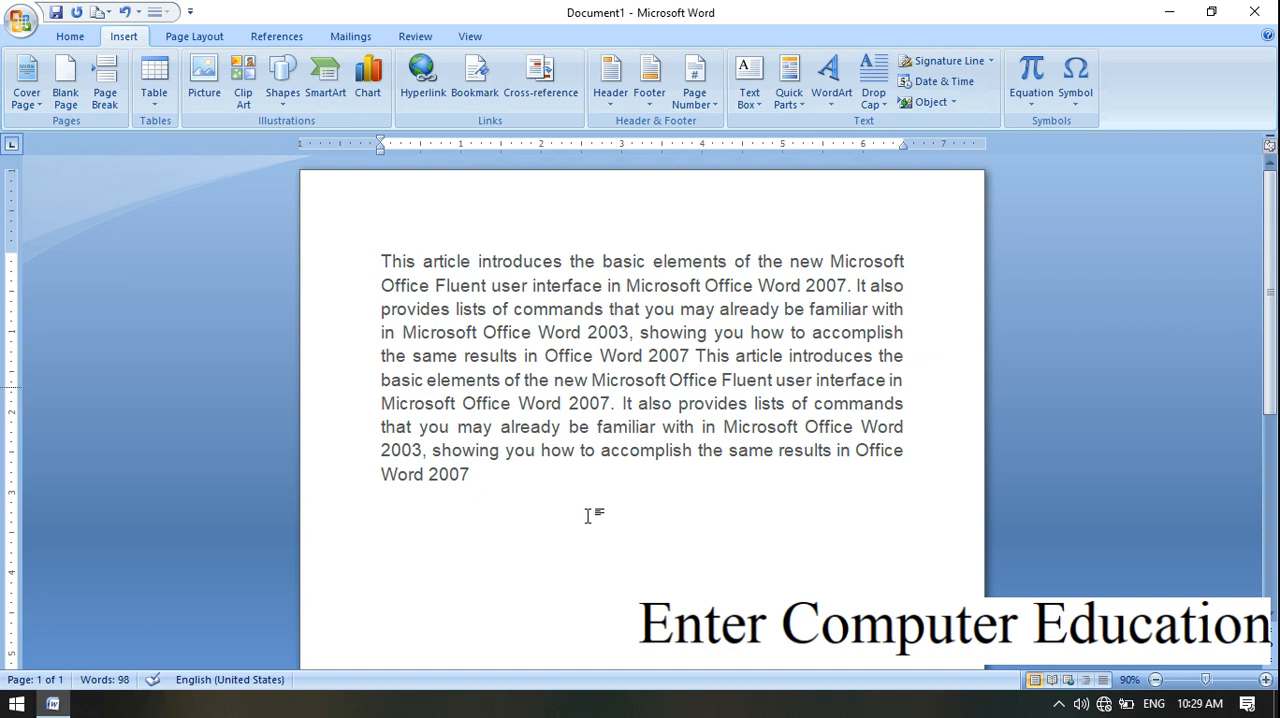
pyautogui.press('Return')
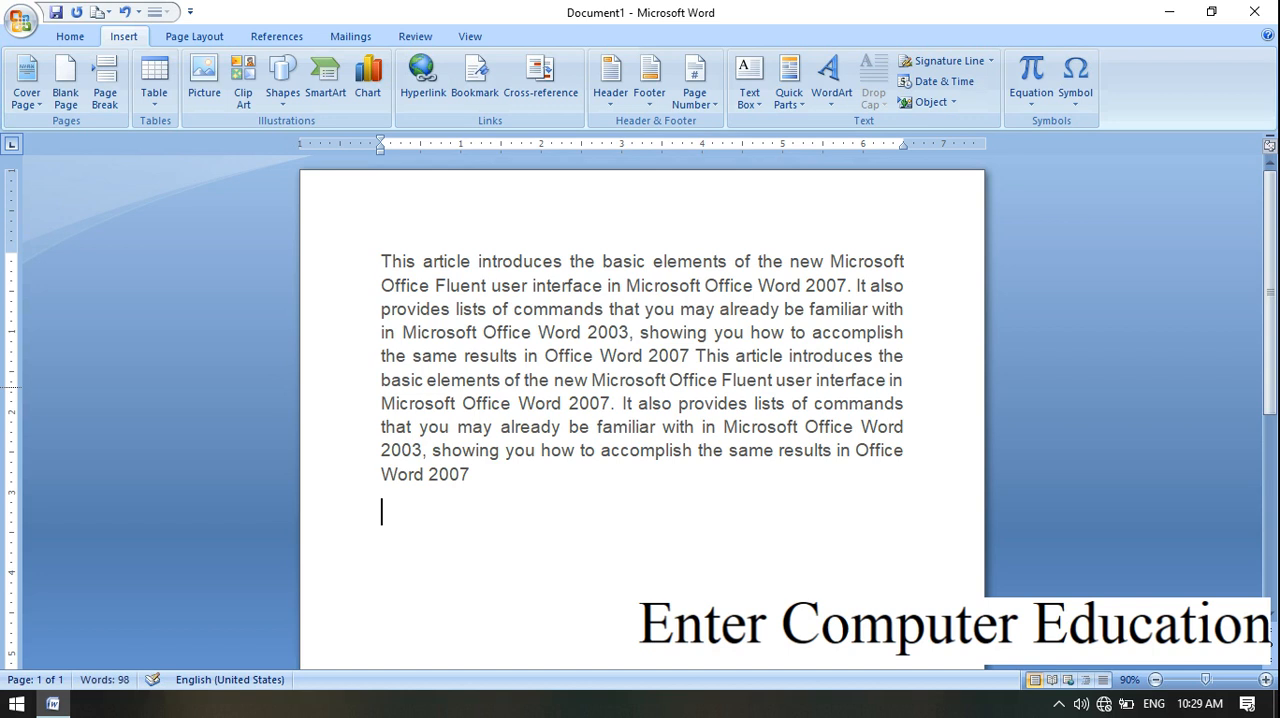
# Step: Insert a table with 6 columns and 5 rows below the paragraph, and cut the whole table
pyautogui.click(154, 78)
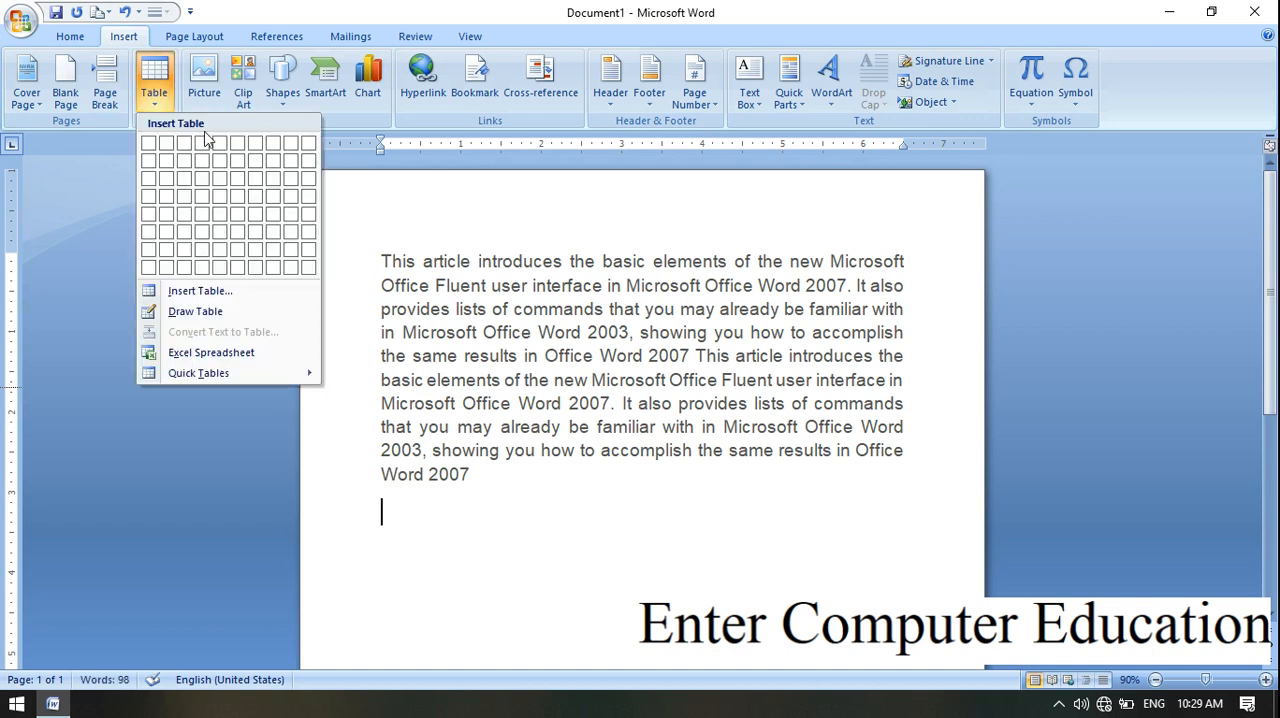
pyautogui.click(246, 219)
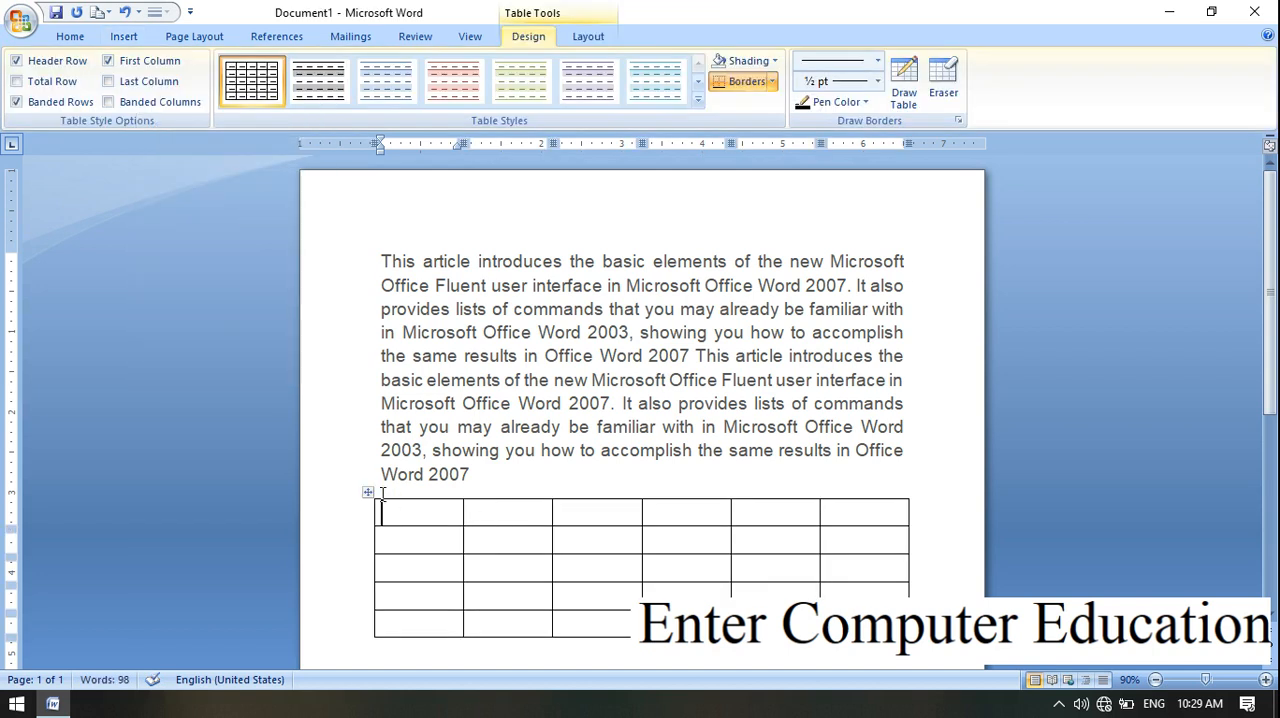
pyautogui.rightClick(365, 493)
pyautogui.click(406, 230)
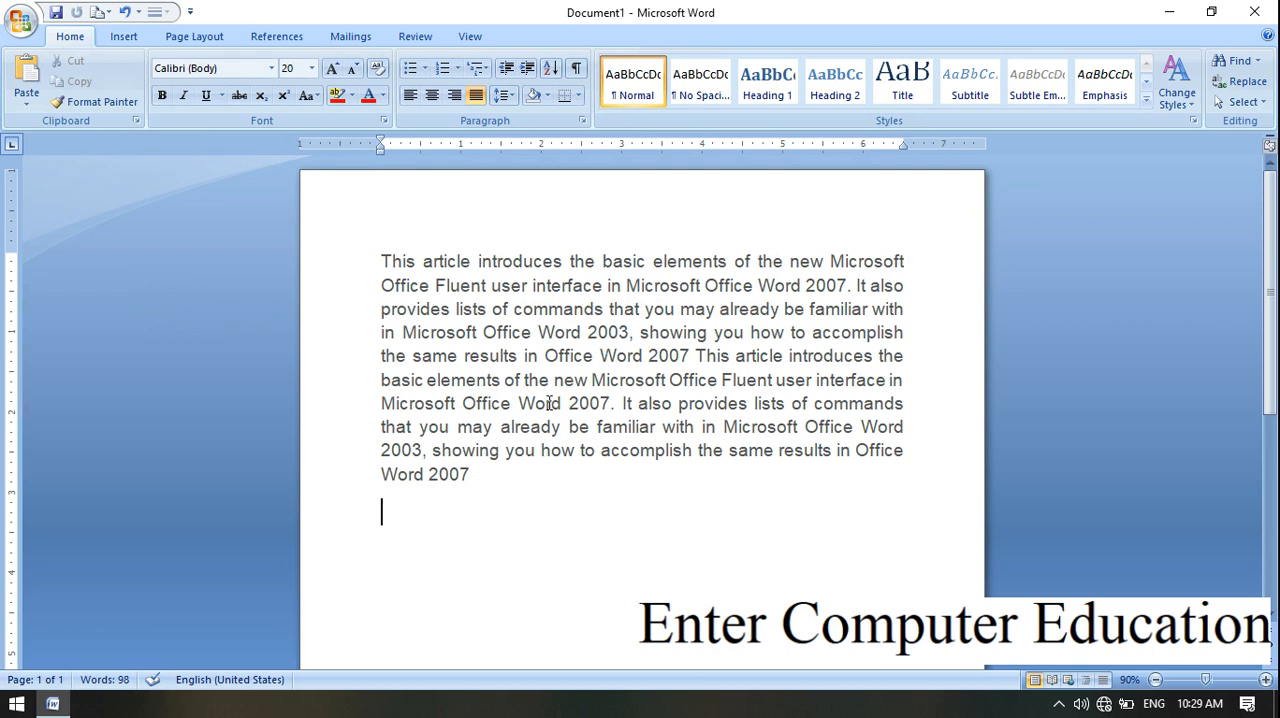
# Step: Add # separators after the first "2007.", the second "introduces", the second "2007.", the last "already be" and the last "same"
pyautogui.moveTo(382, 262); pyautogui.dragTo(852, 288)
pyautogui.click(852, 288)
pyautogui.write('#')
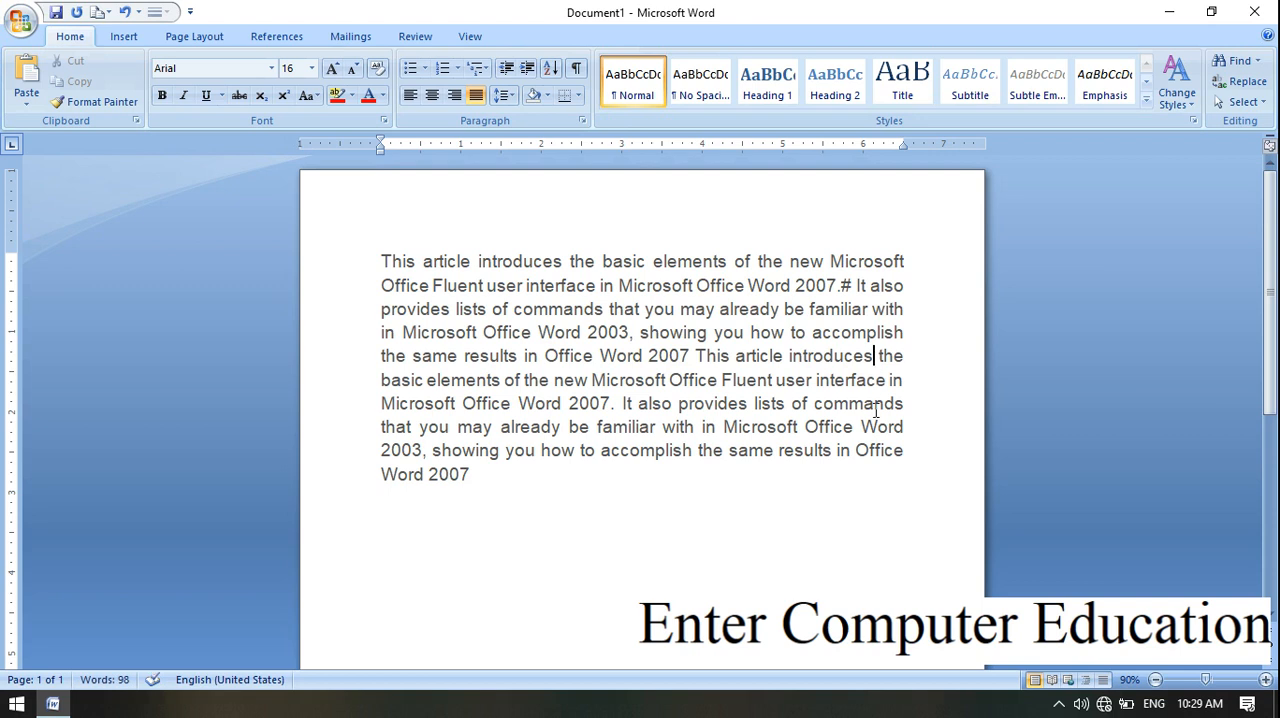
pyautogui.write('#')
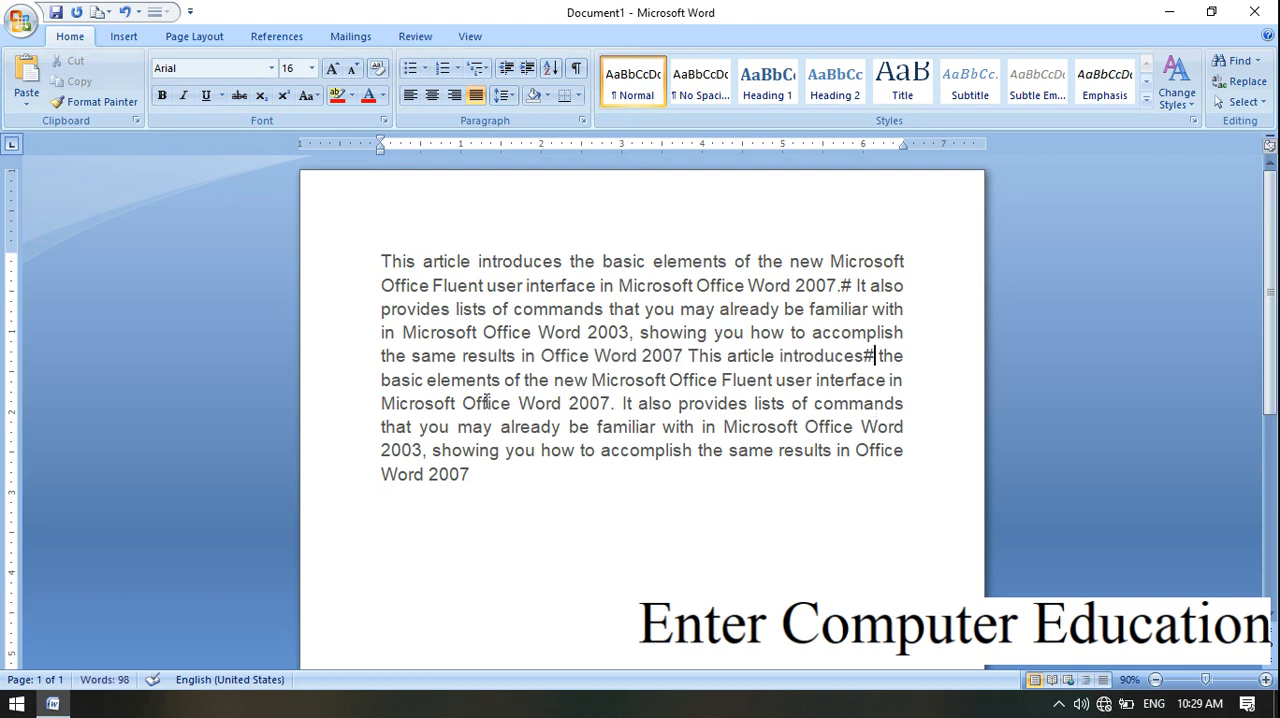
pyautogui.click(613, 404)
pyautogui.write('#')
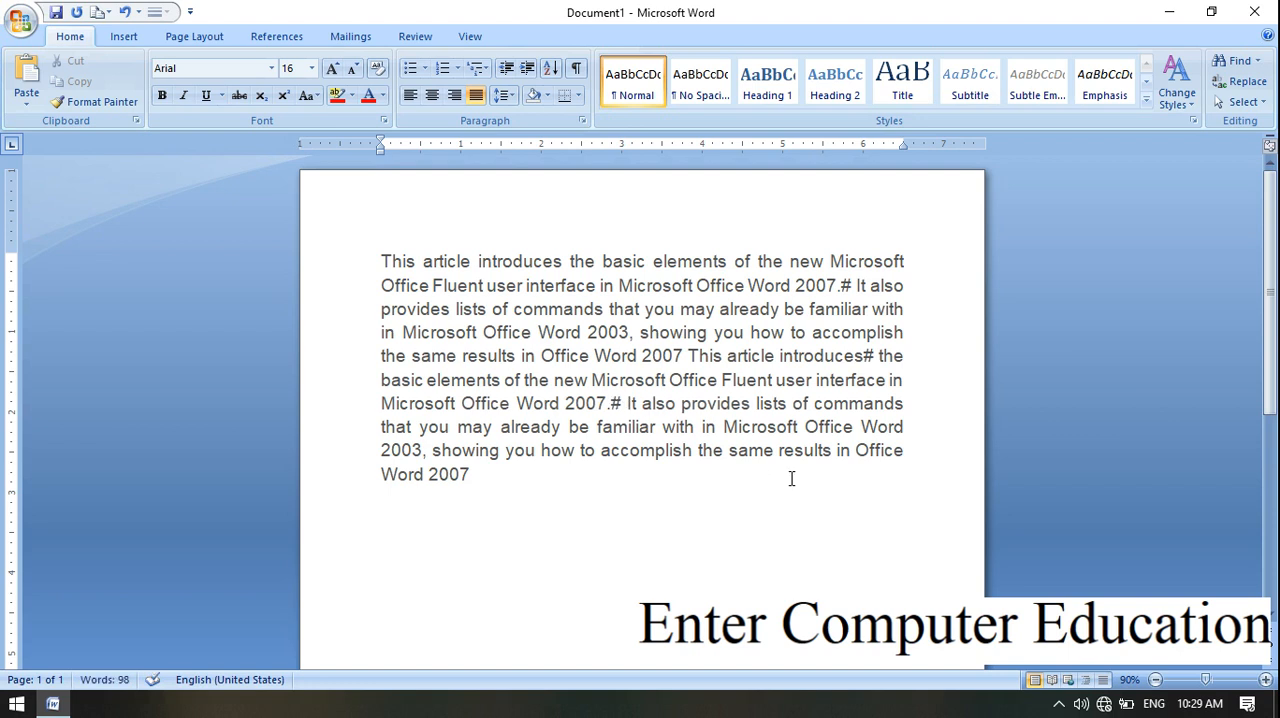
pyautogui.click(591, 427)
pyautogui.write('#')
pyautogui.click(774, 452)
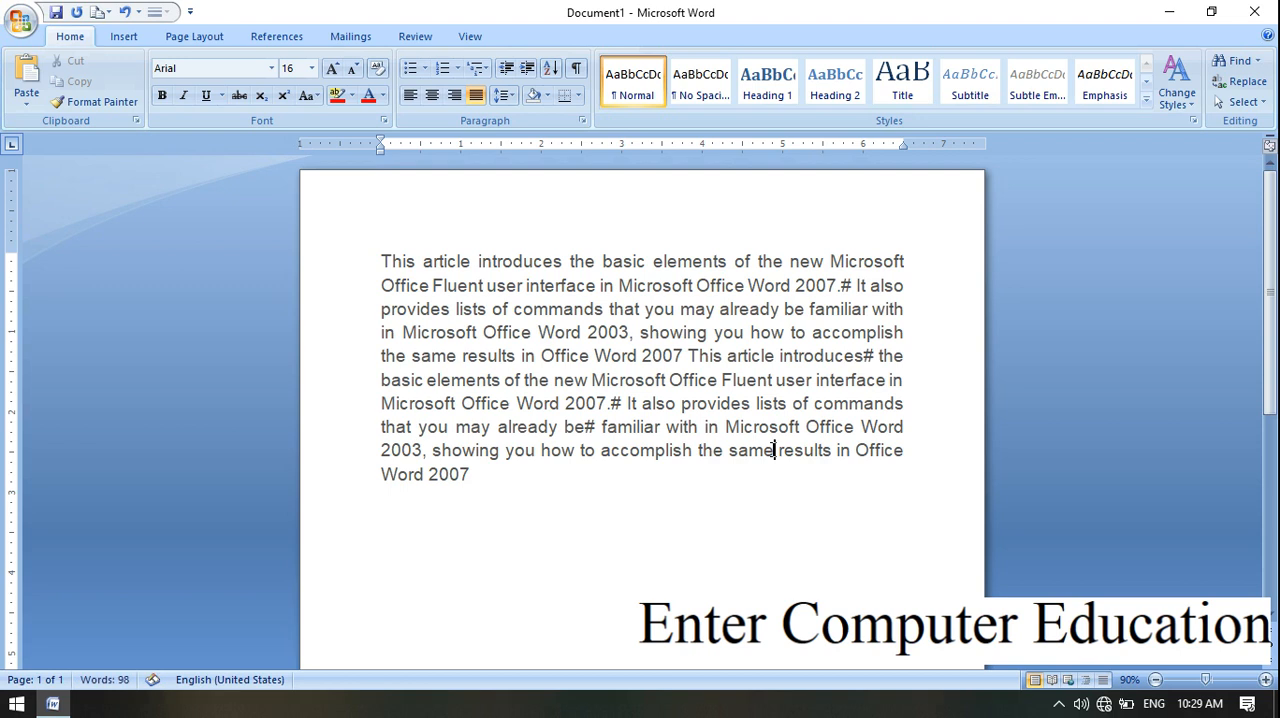
pyautogui.write('#')
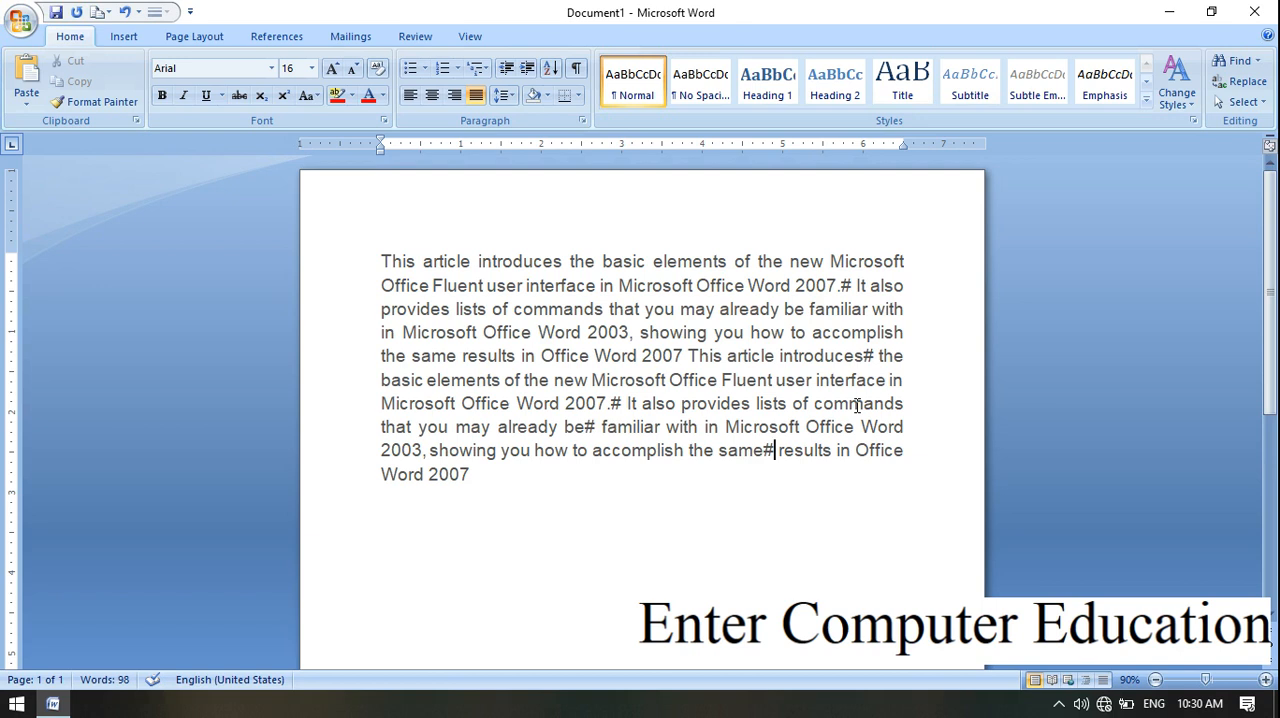
# Step: Select the whole paragraph and open the Convert Text to Table settings for it
pyautogui.click(125, 38)
pyautogui.click(154, 82)
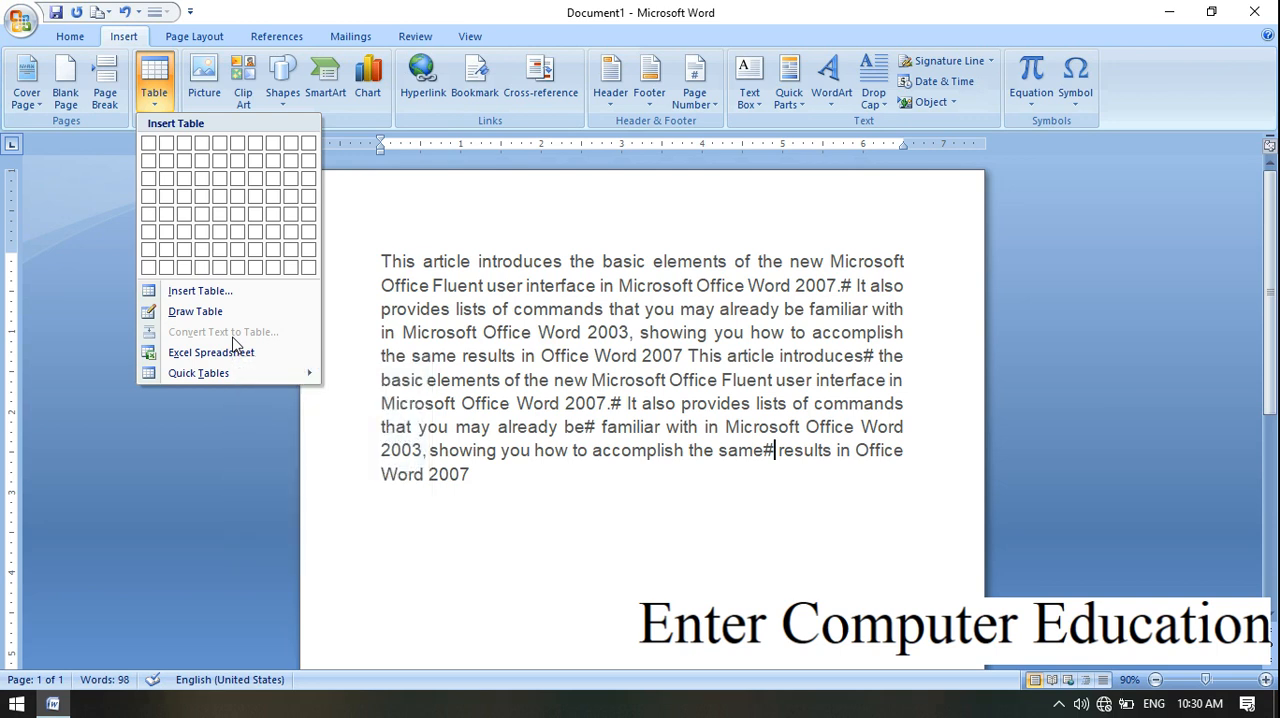
pyautogui.click(580, 424)
pyautogui.moveTo(475, 478); pyautogui.dragTo(385, 258)
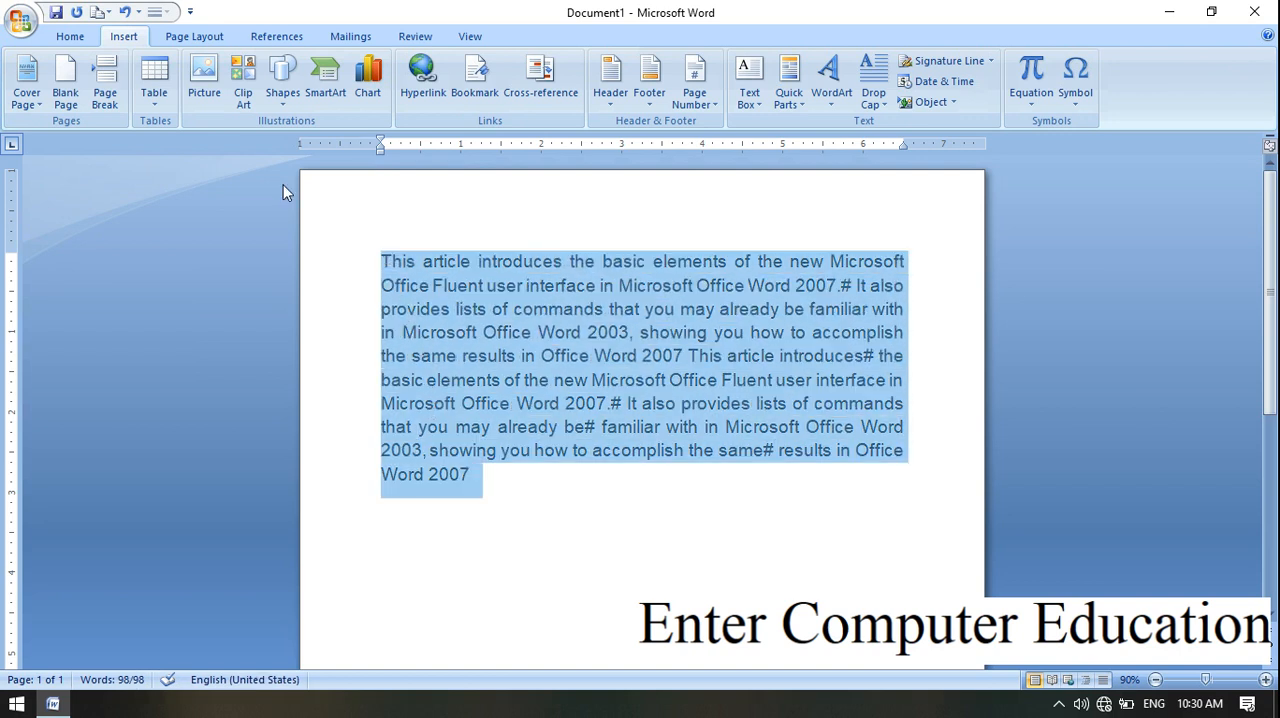
pyautogui.click(153, 106)
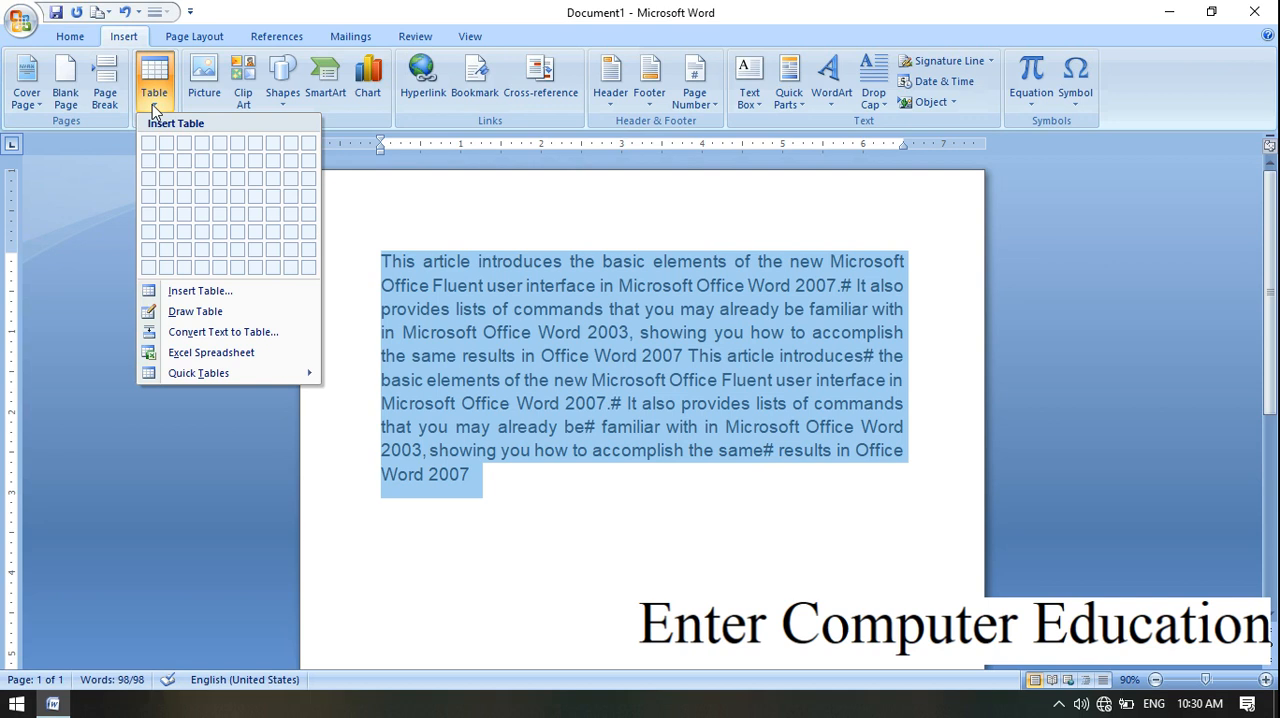
pyautogui.click(235, 333)
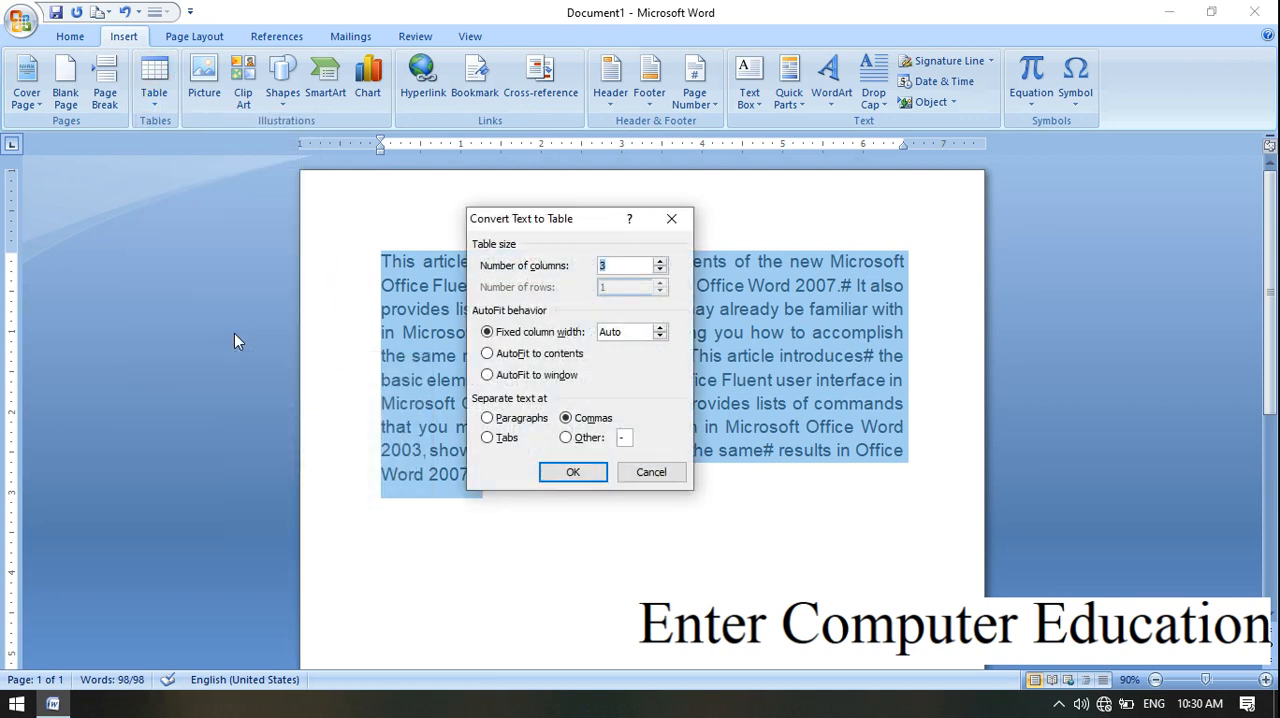
# Step: Convert the selected paragraph into a 6-column table with text separated at the # character, and undo the conversion
pyautogui.moveTo(566, 227); pyautogui.dragTo(207, 213)
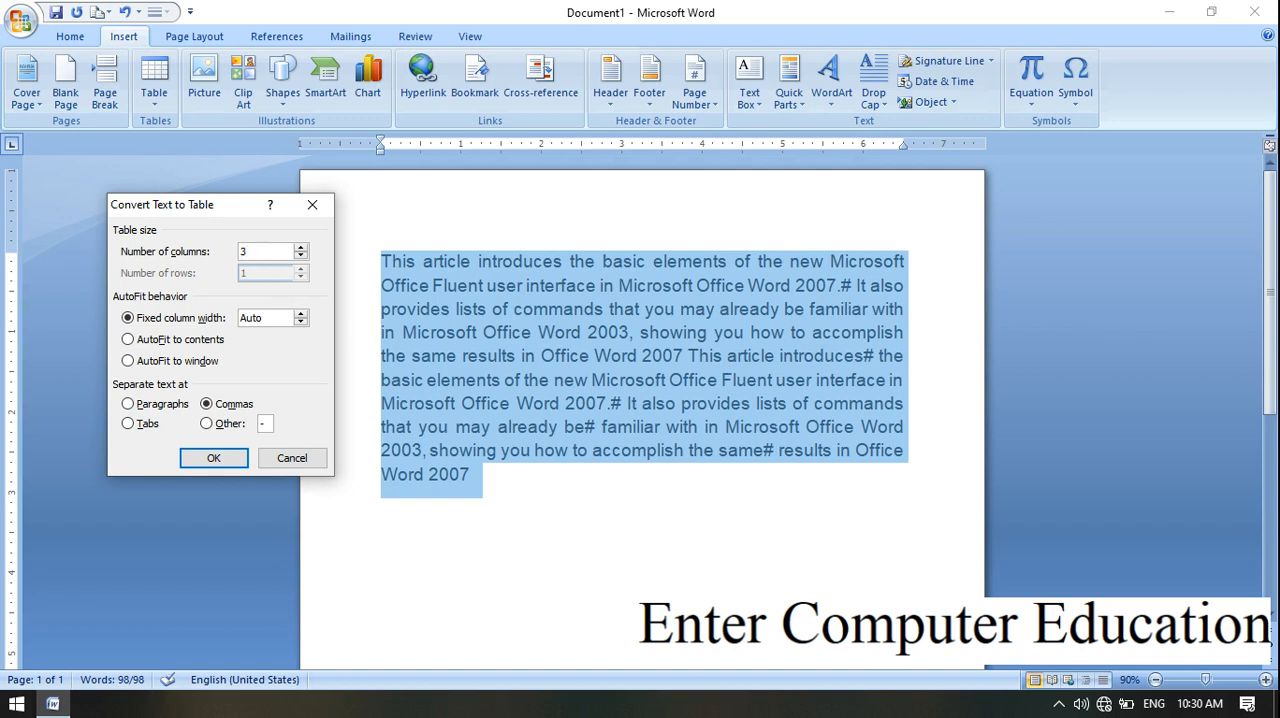
pyautogui.press('BackSpace')
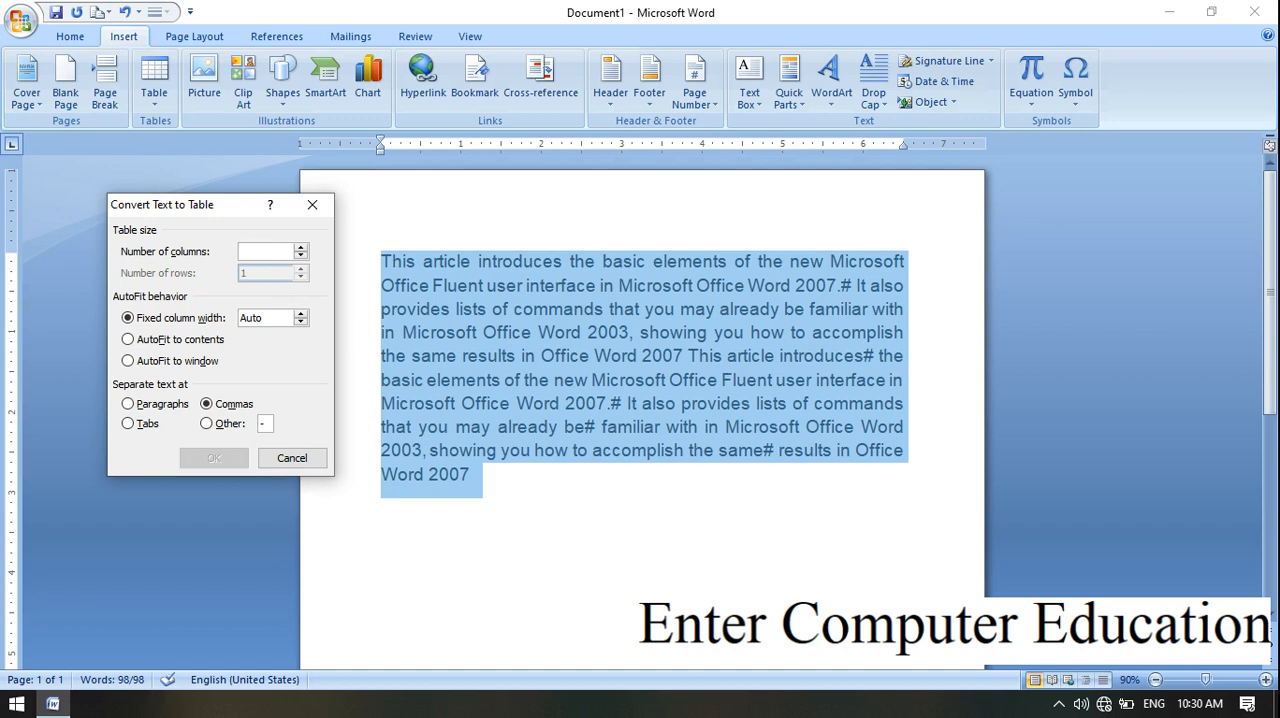
pyautogui.write('6')
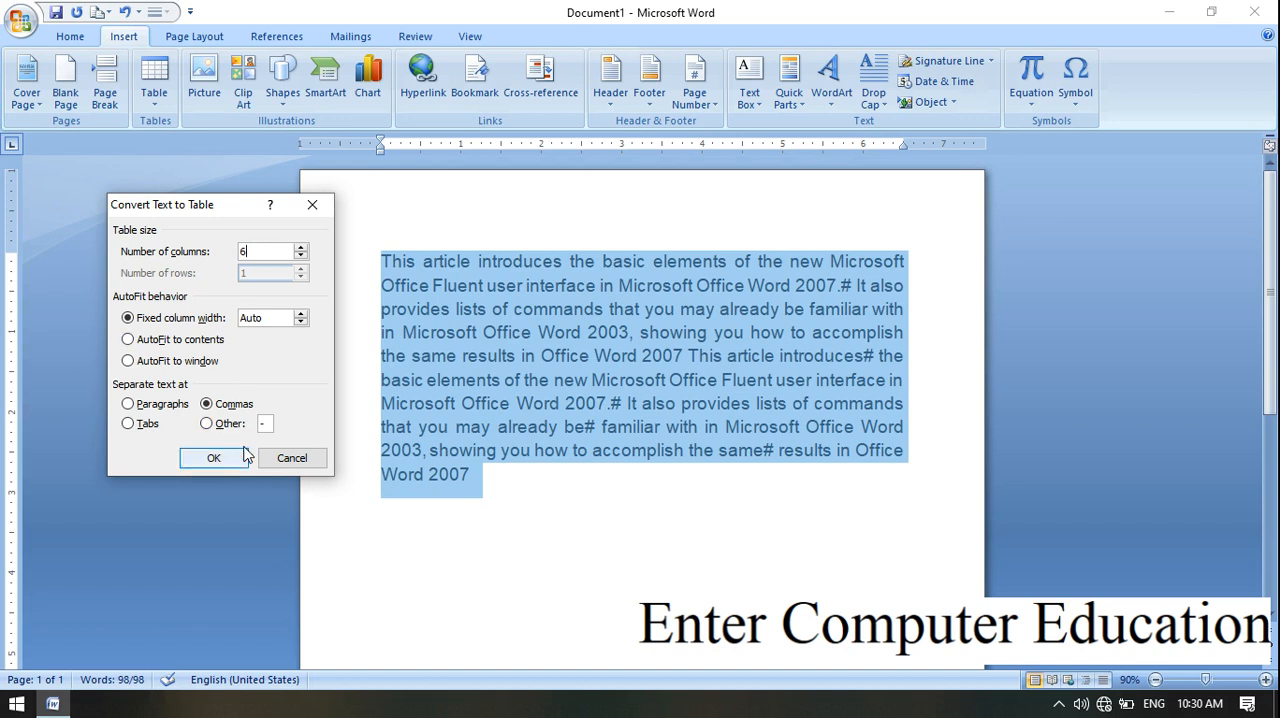
pyautogui.click(207, 424)
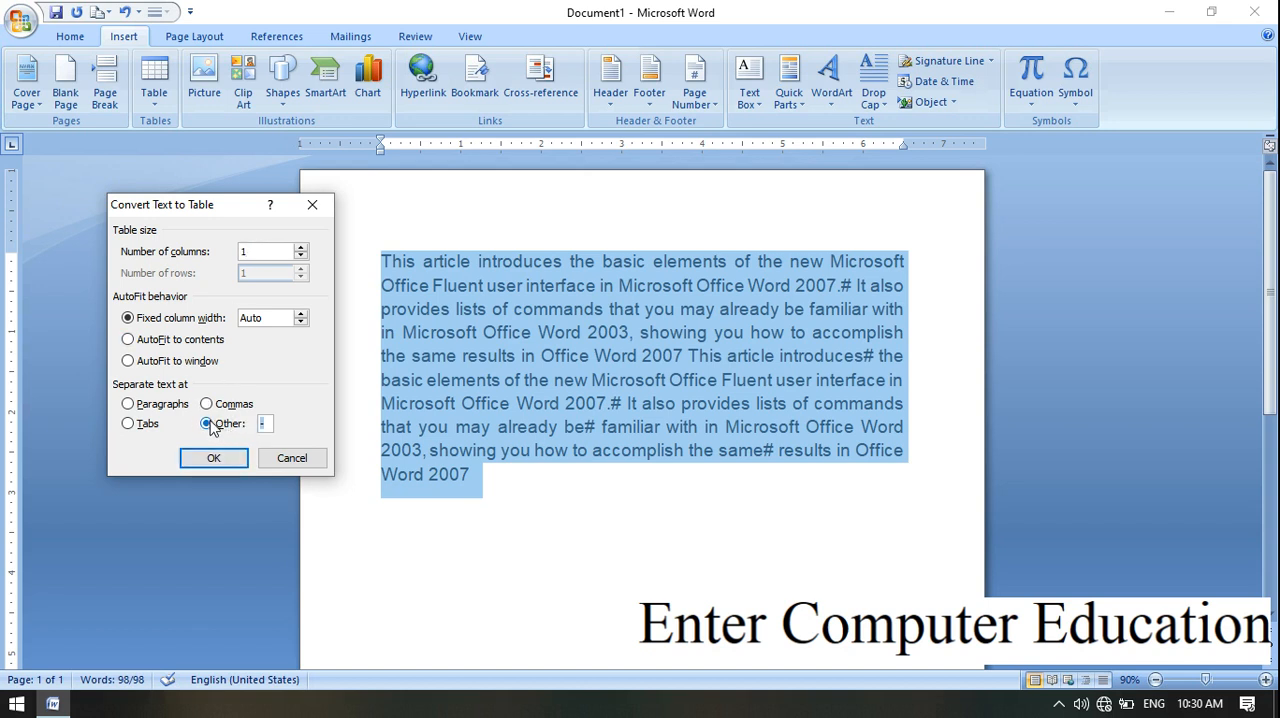
pyautogui.press('BackSpace')
pyautogui.click(214, 457)
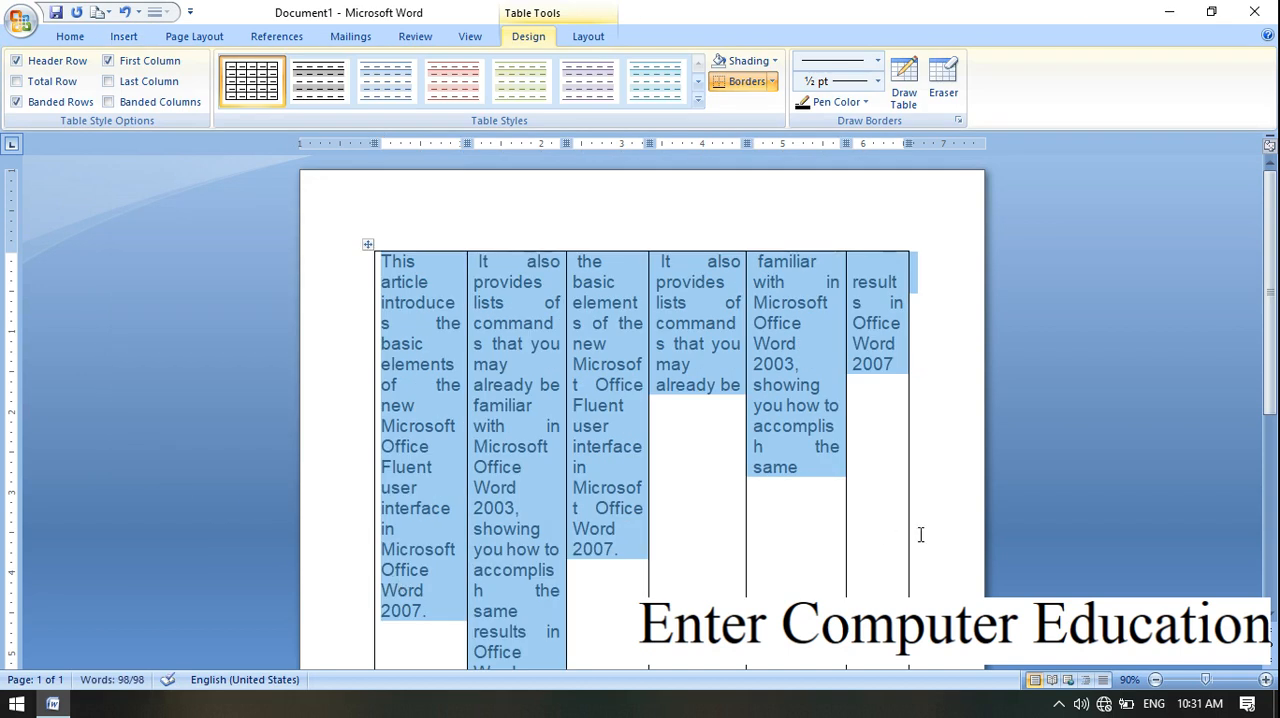
pyautogui.moveTo(1277, 366); pyautogui.dragTo(1277, 403)
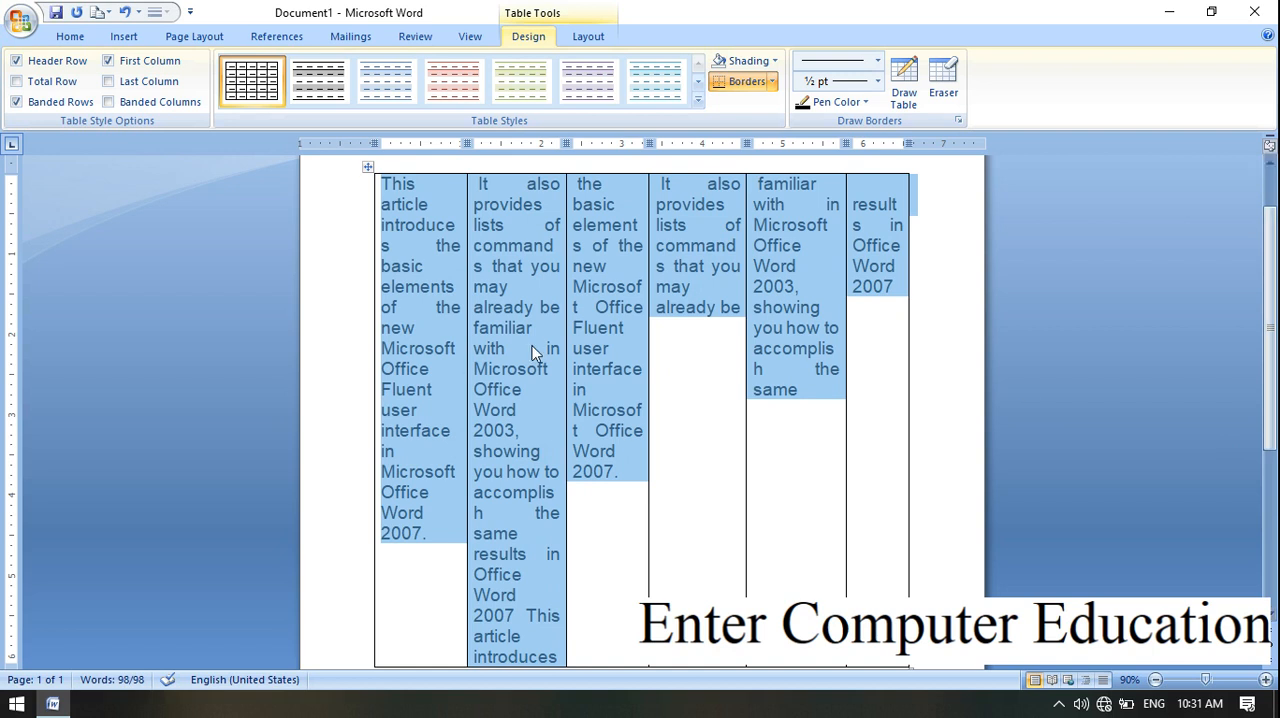
pyautogui.click(127, 12)
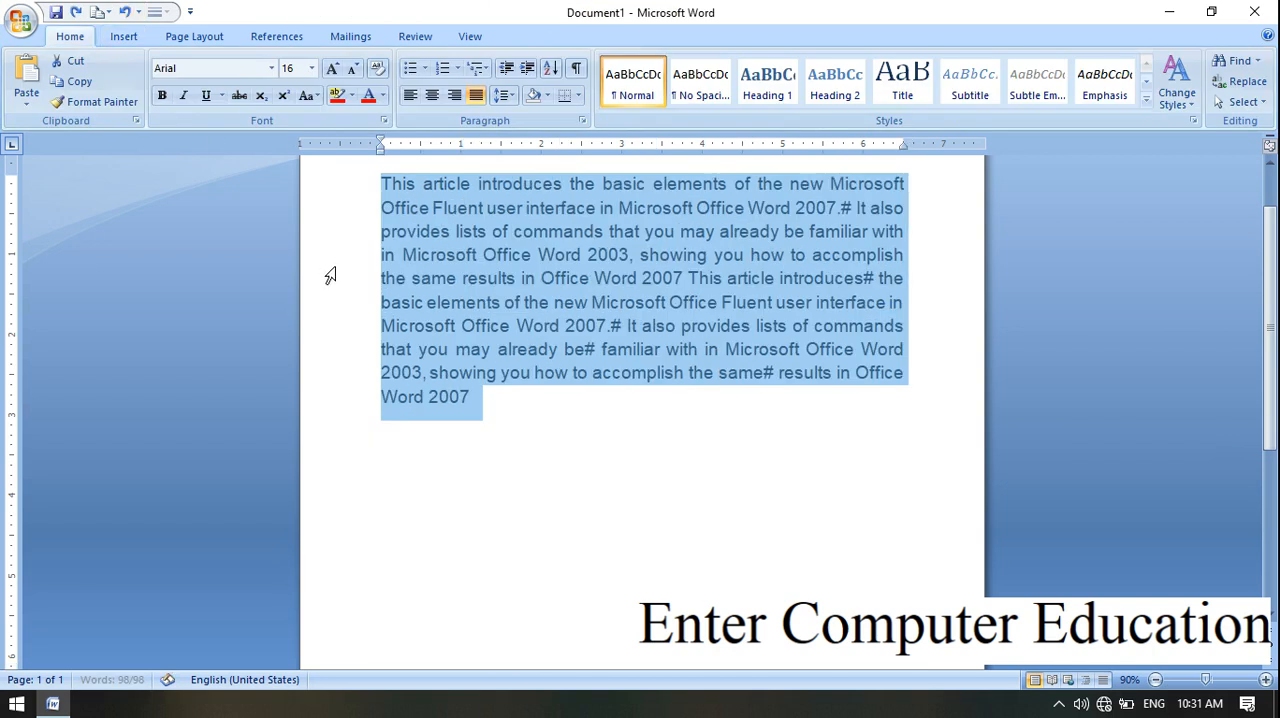
# Step: Convert the selected paragraph into a 1-column table with text separated at the # character
pyautogui.click(123, 38)
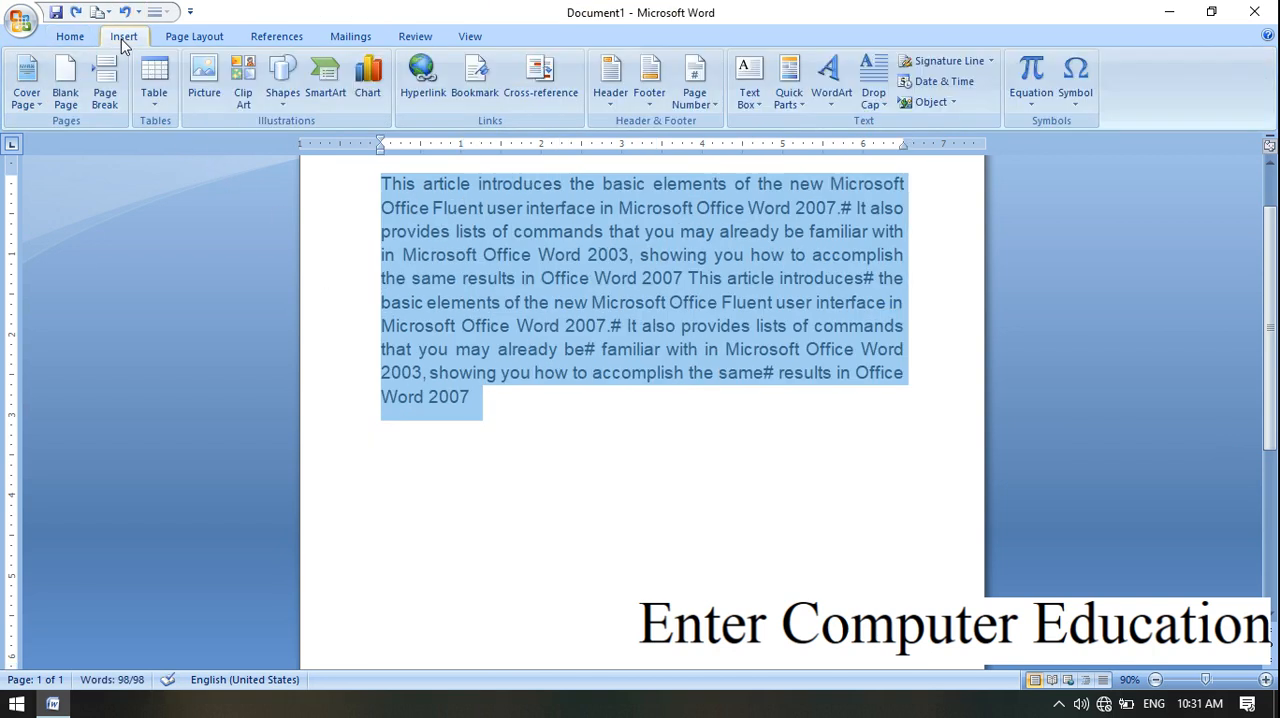
pyautogui.click(166, 115)
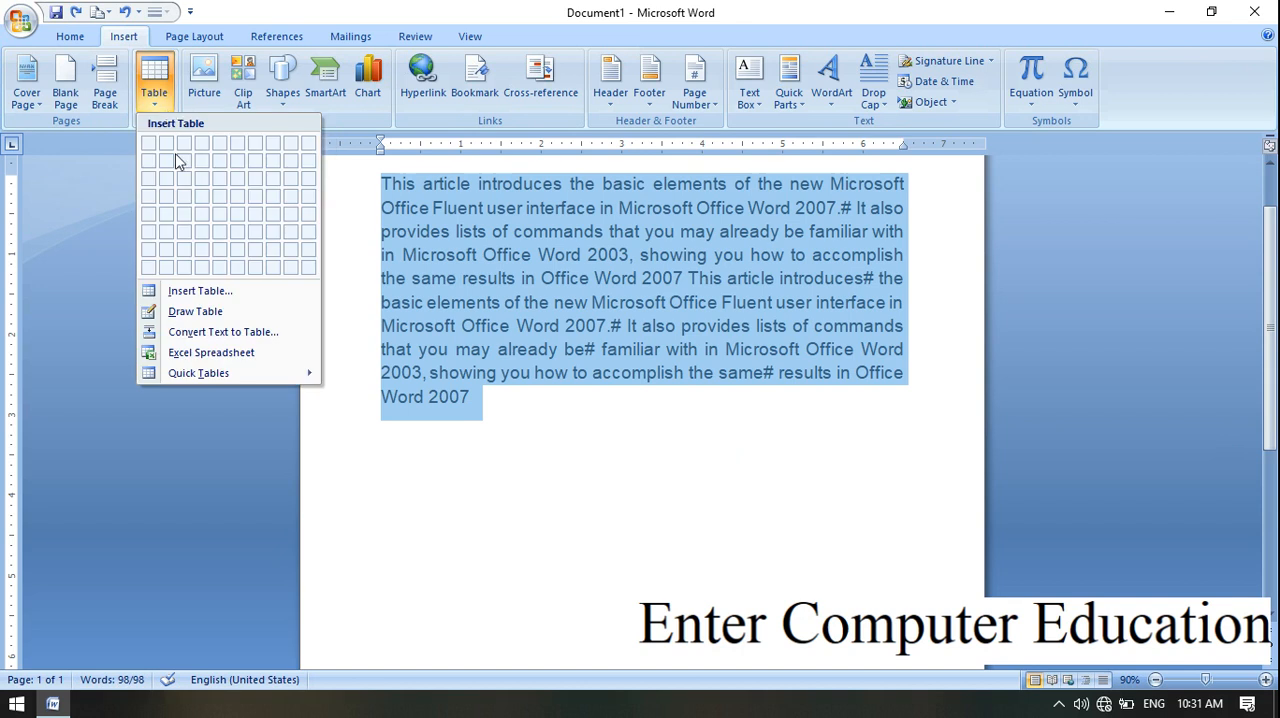
pyautogui.click(259, 332)
pyautogui.press('BackSpace')
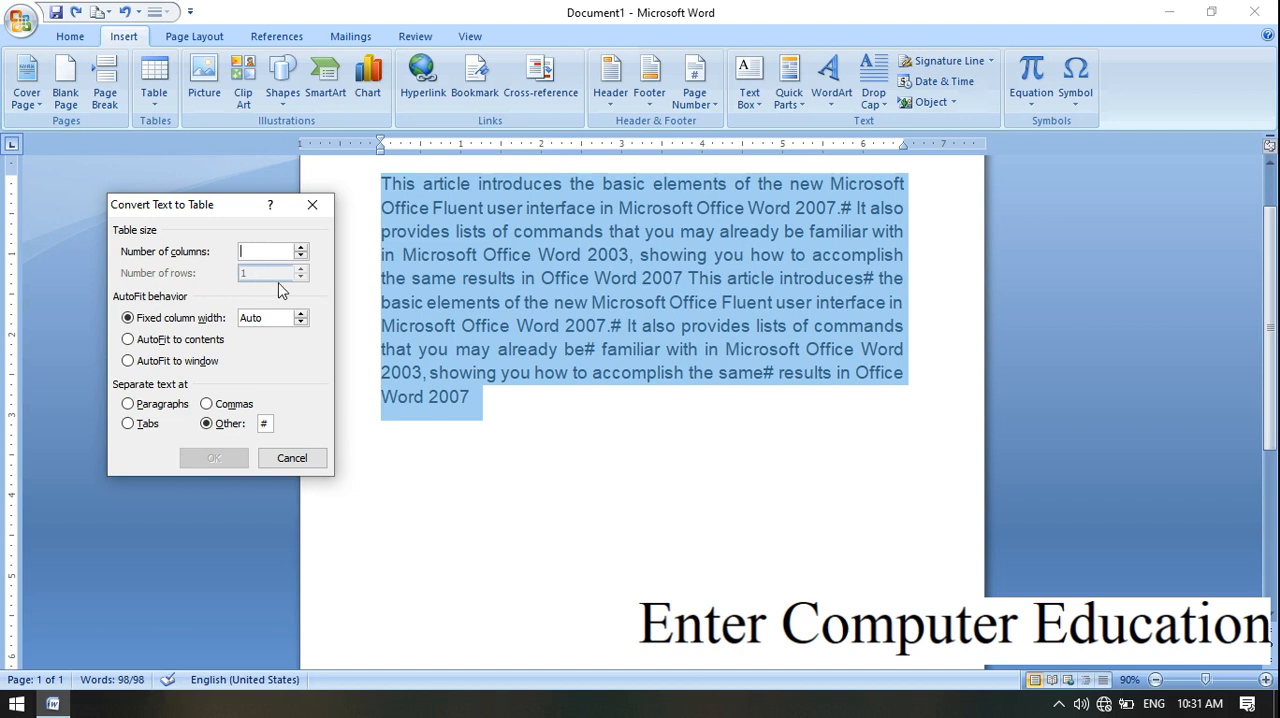
pyautogui.write('1')
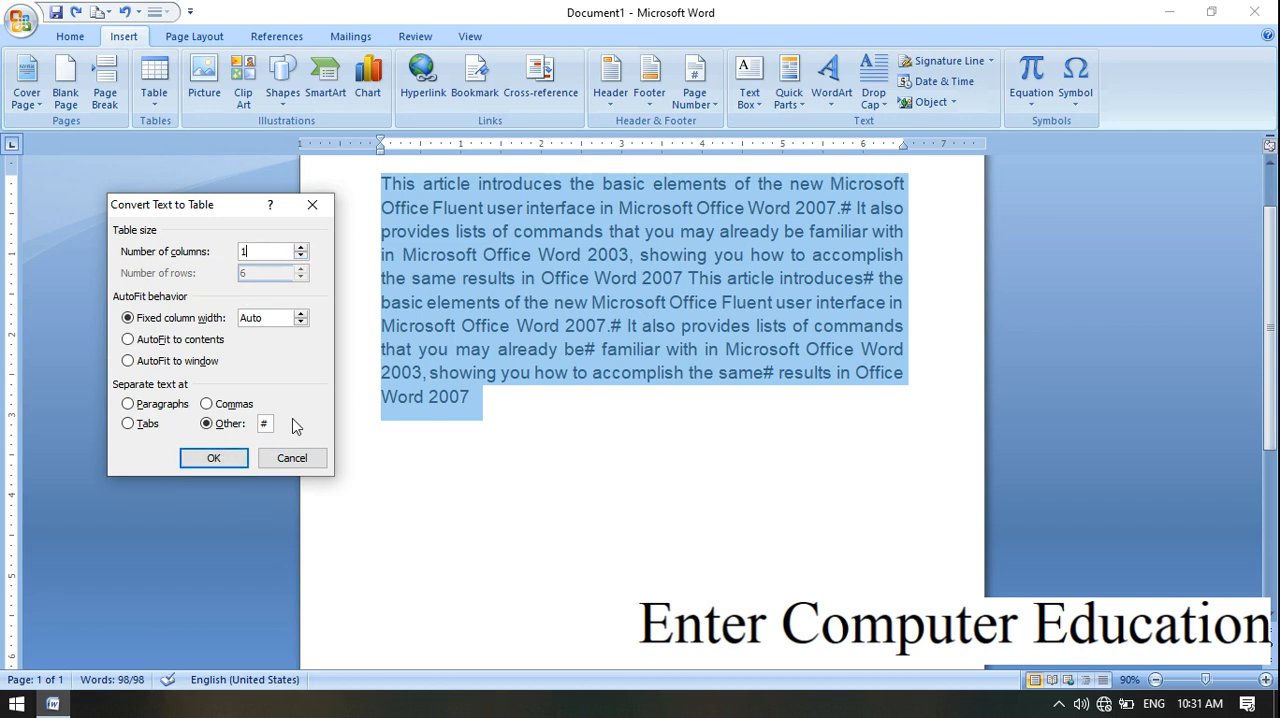
pyautogui.click(240, 461)
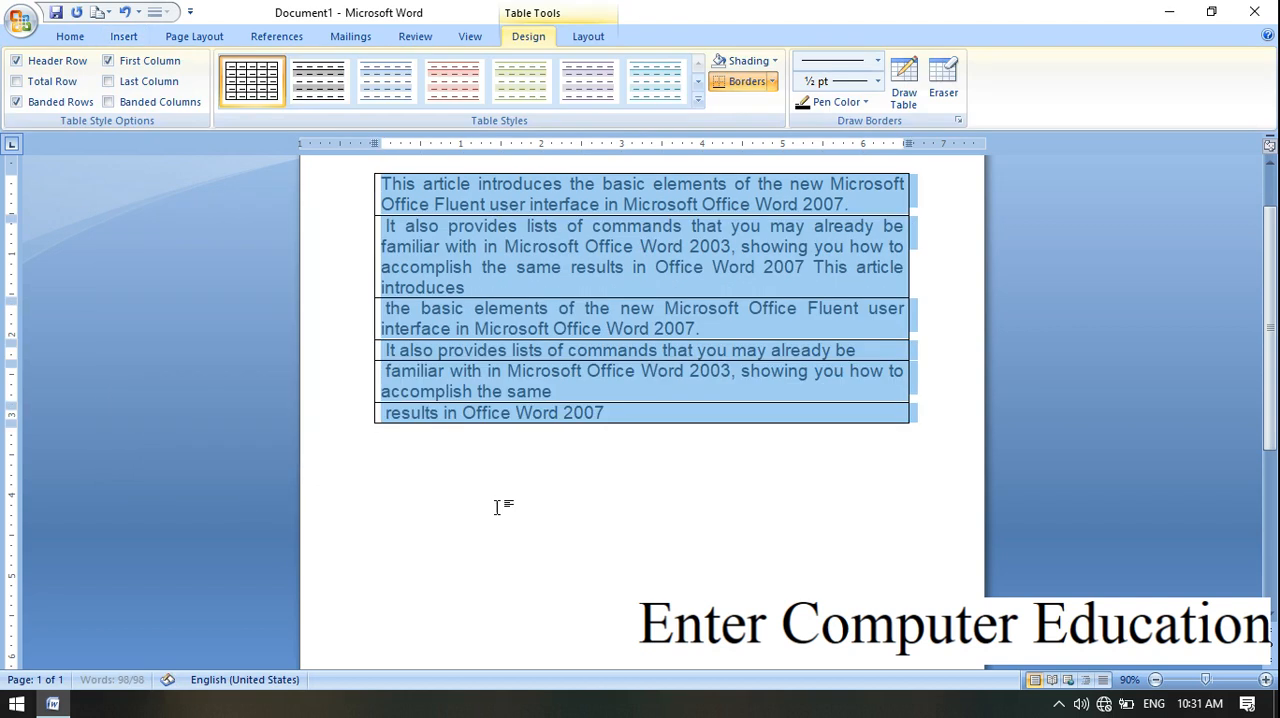
# Step: Cut the whole converted table from the document
pyautogui.moveTo(1272, 378); pyautogui.dragTo(1276, 352)
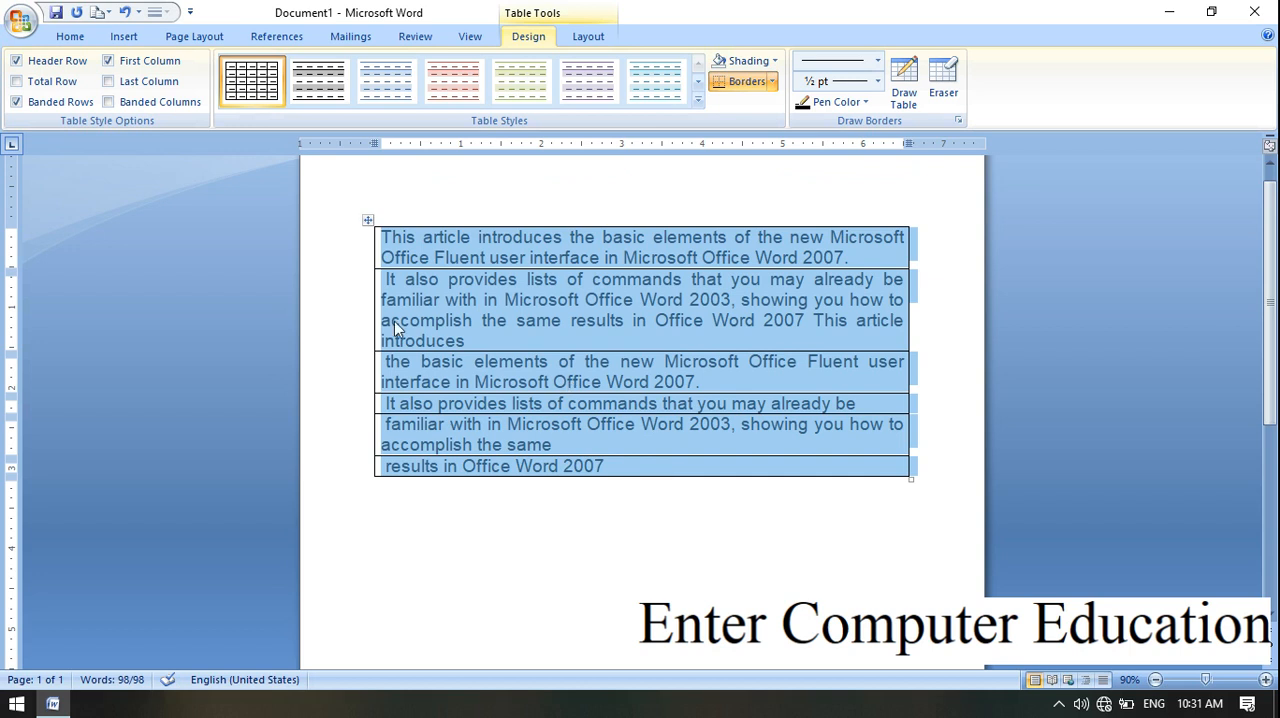
pyautogui.rightClick(368, 226)
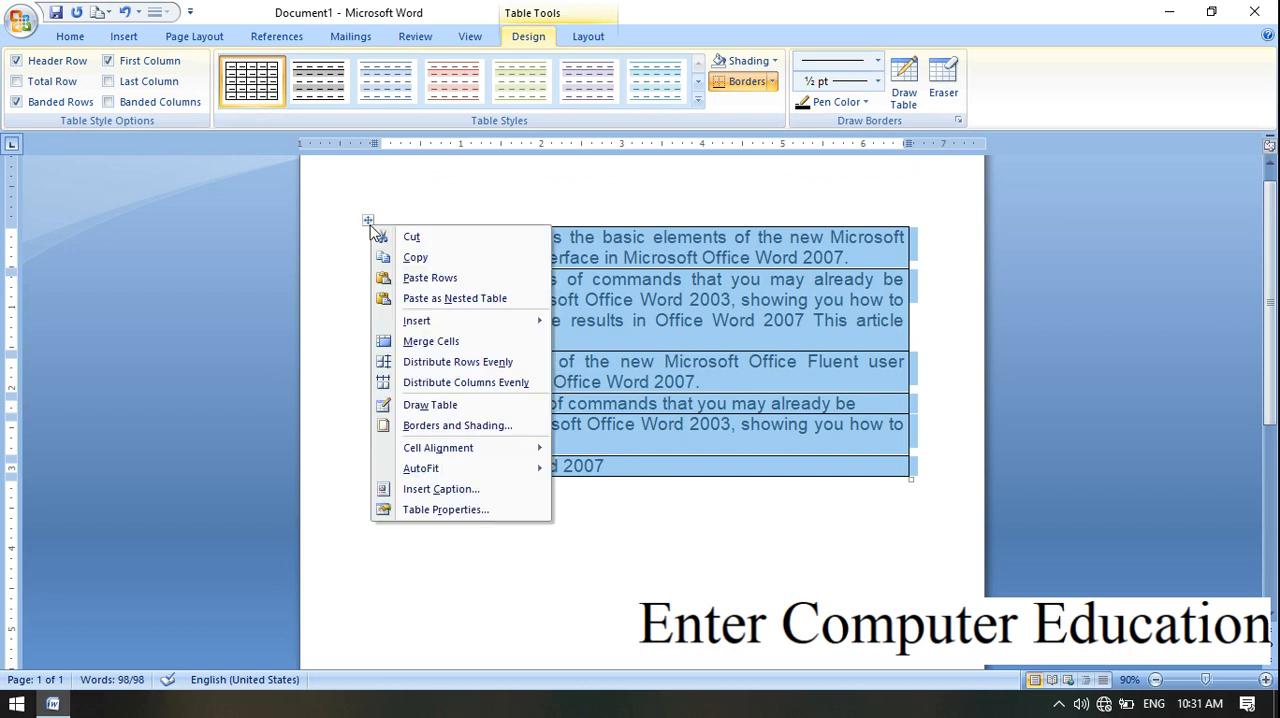
pyautogui.click(466, 240)
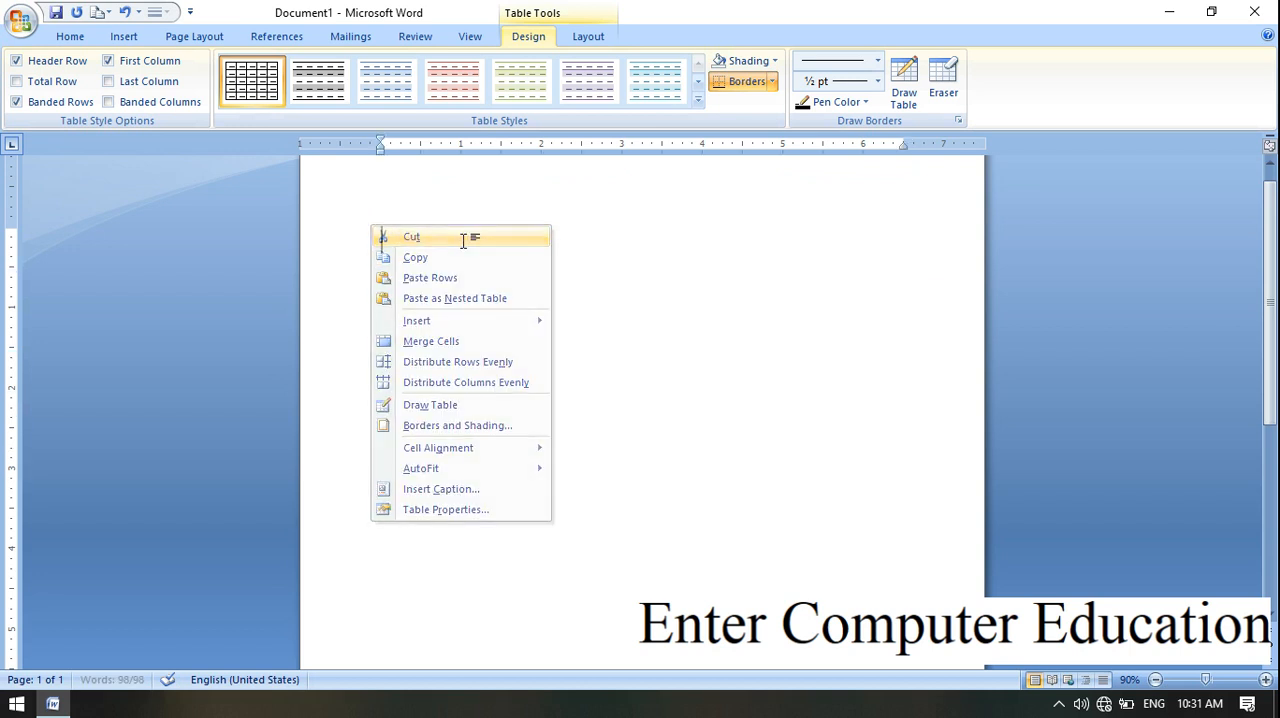
# Step: Insert an embedded Excel spreadsheet in the empty document
pyautogui.click(124, 37)
pyautogui.click(164, 103)
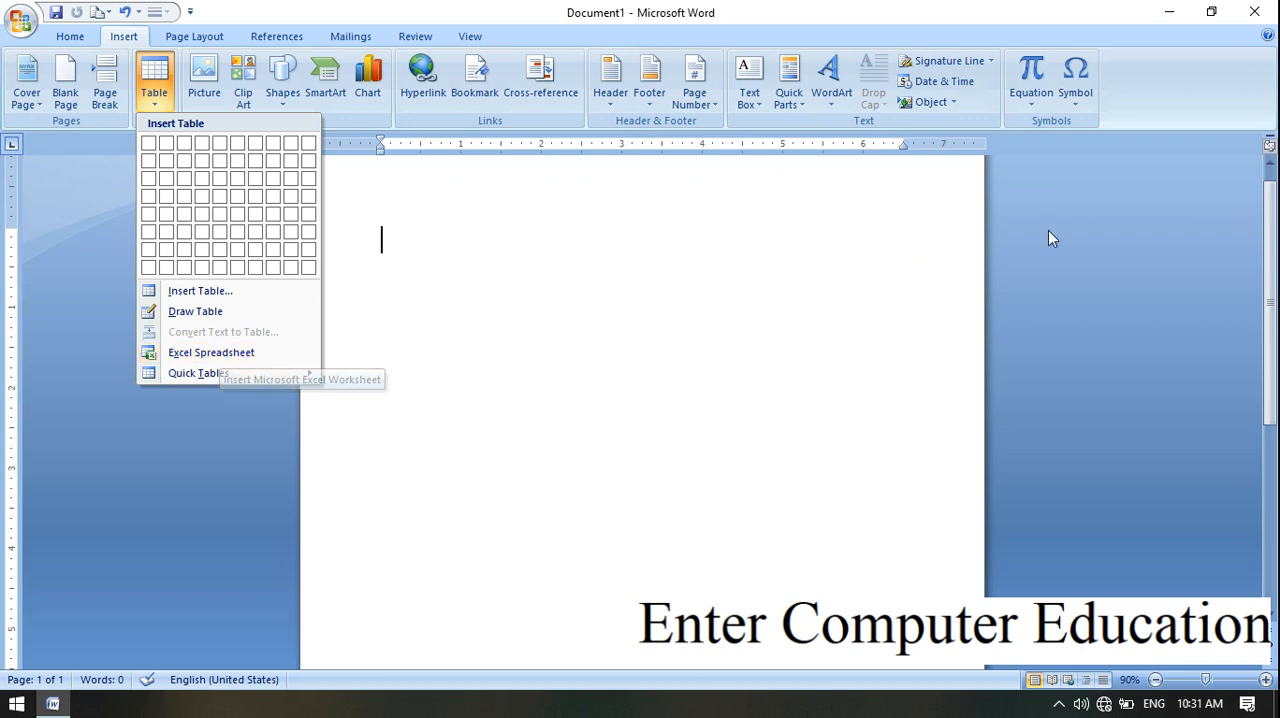
pyautogui.click(216, 352)
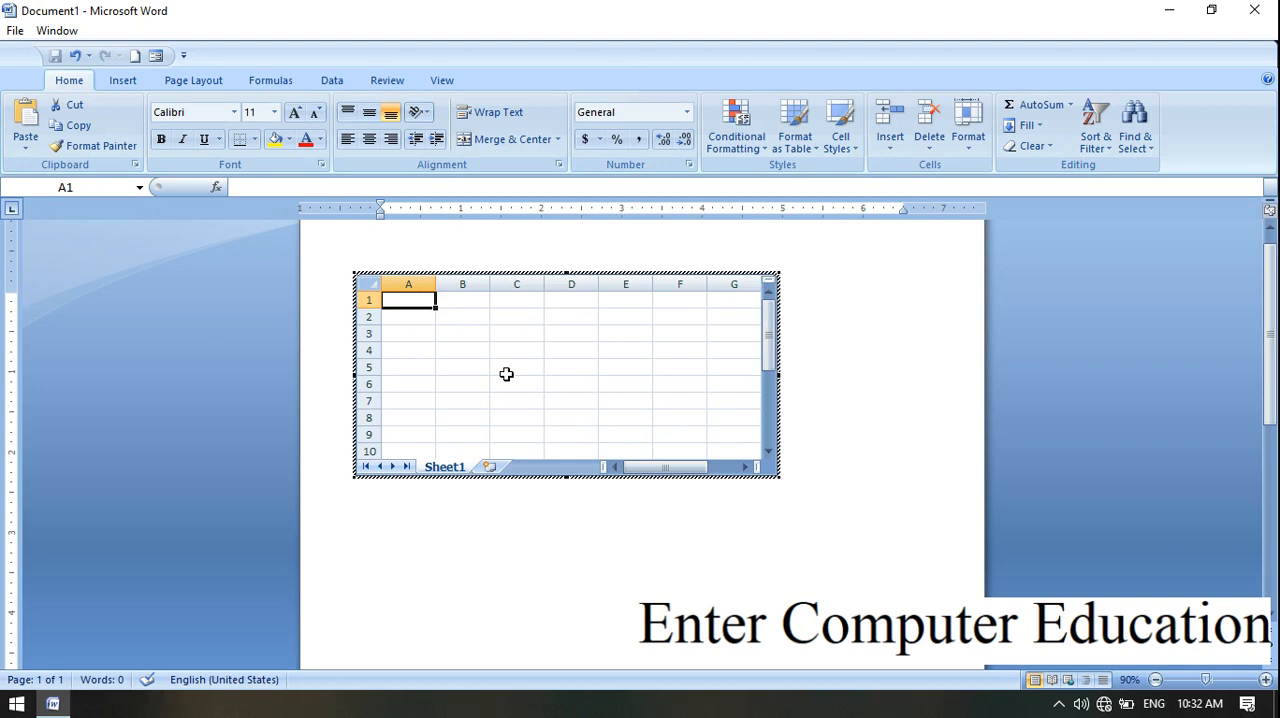
# Step: Enter DSFAS, DFG, FHFH, DGHGD and FGH in cells A1 to A5 of the embedded worksheet
pyautogui.write('DSFAS')
pyautogui.press('Return')
pyautogui.write('DFG')
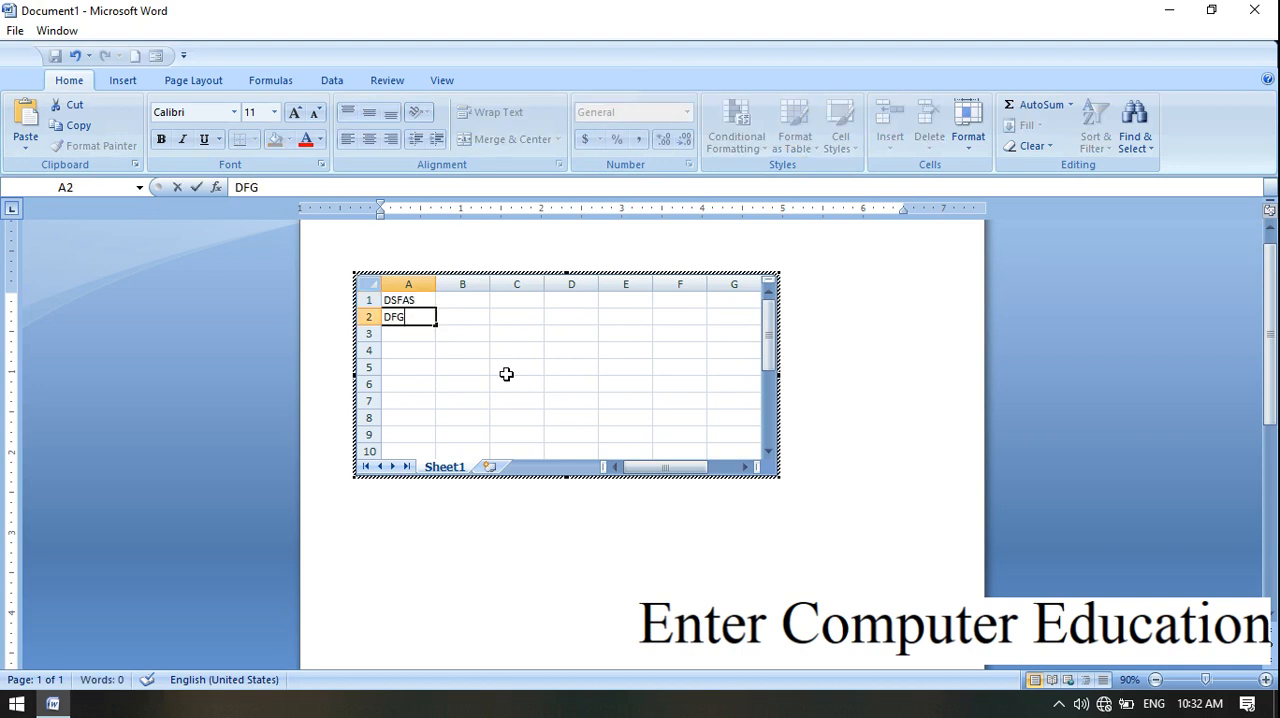
pyautogui.press('Return')
pyautogui.write('FHFH')
pyautogui.press('Return')
pyautogui.write('DGHGD')
pyautogui.press('Return')
pyautogui.write('FGH')
# Step: Enter SDFGSD in each of cells B1 to B5 and return to the document
pyautogui.press('Up')
pyautogui.press('Up')
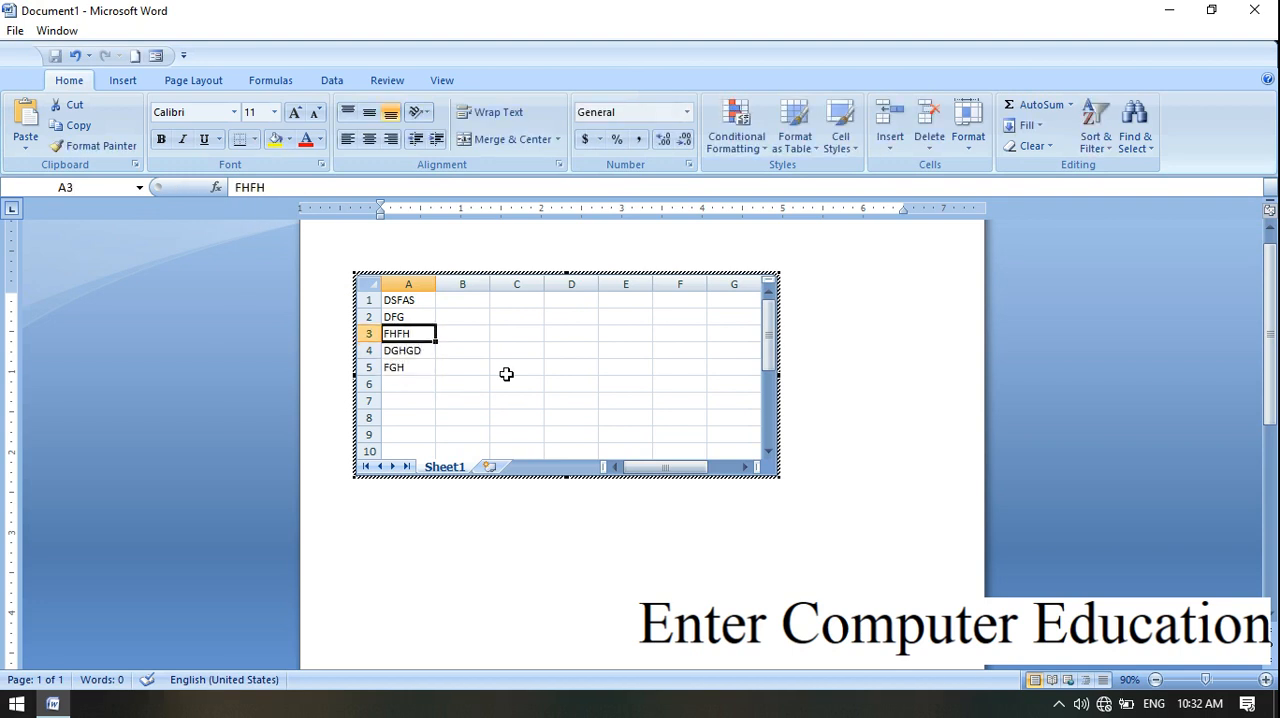
pyautogui.press('Right')
pyautogui.press('Up')
pyautogui.press('Up')
pyautogui.write('SDFGSD')
pyautogui.press('Return')
pyautogui.write('SDFGSD')
pyautogui.press('Return')
pyautogui.write('SDFGSD')
pyautogui.press('Return')
pyautogui.write('SDFGSD')
pyautogui.press('Return')
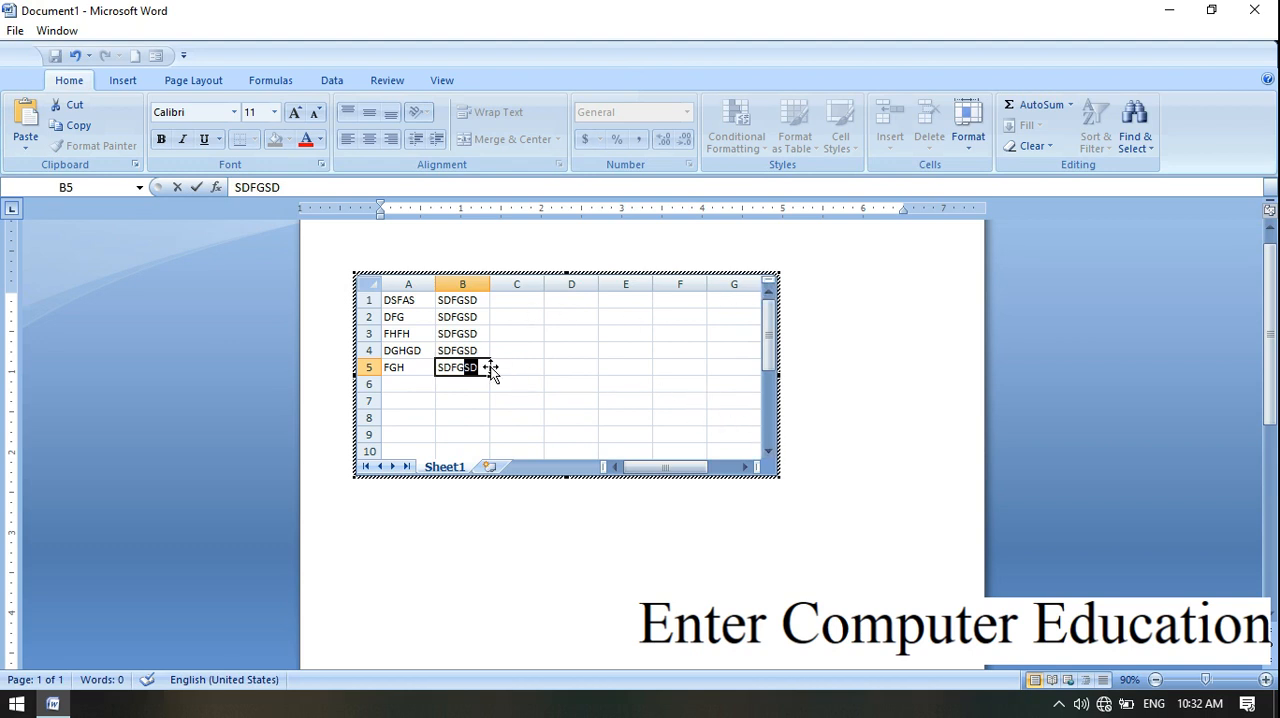
pyautogui.click(900, 433)
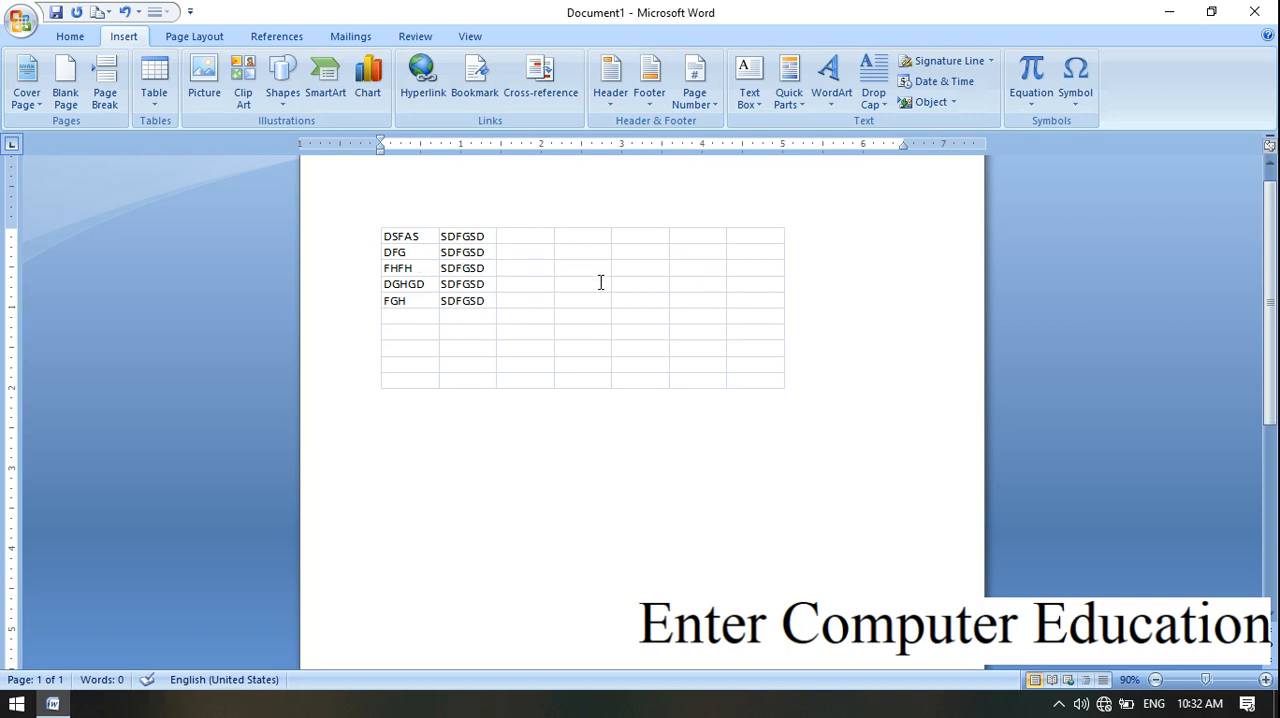
# Step: Reopen the embedded worksheet and shrink its frame to show only cells A1 to B5, leaving worksheet editing
pyautogui.doubleClick(552, 290)
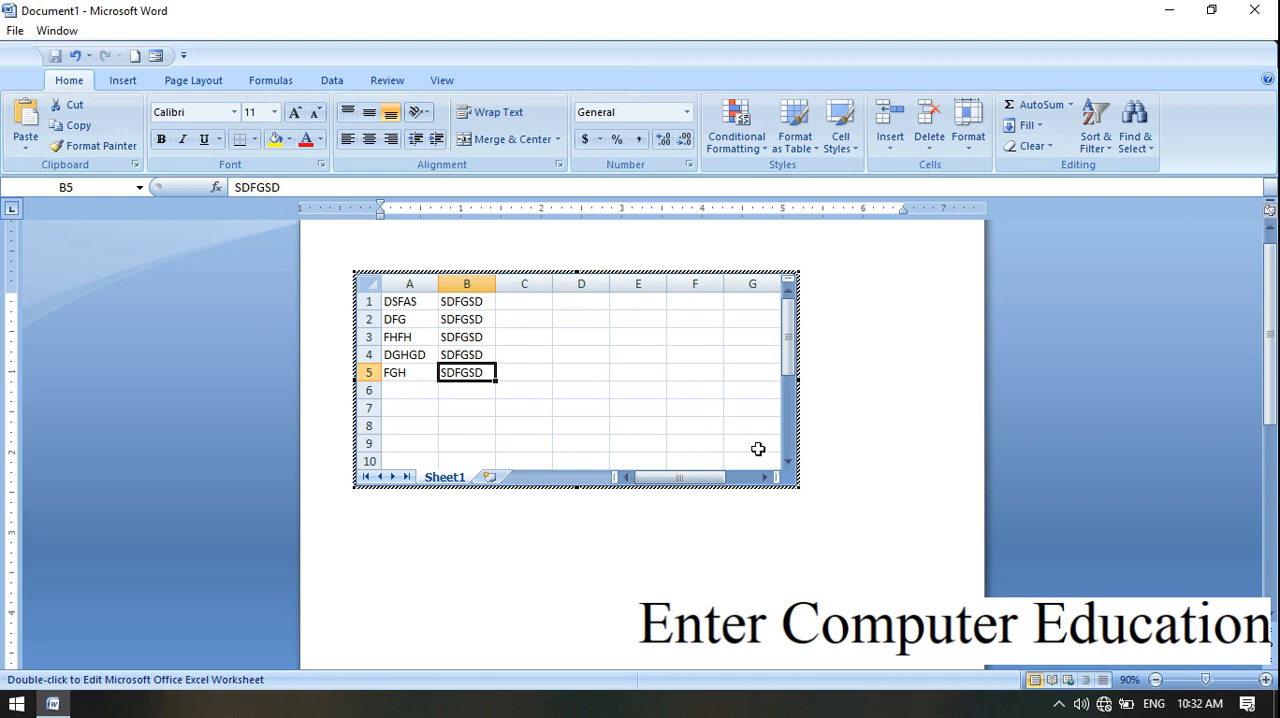
pyautogui.moveTo(799, 488); pyautogui.dragTo(801, 493)
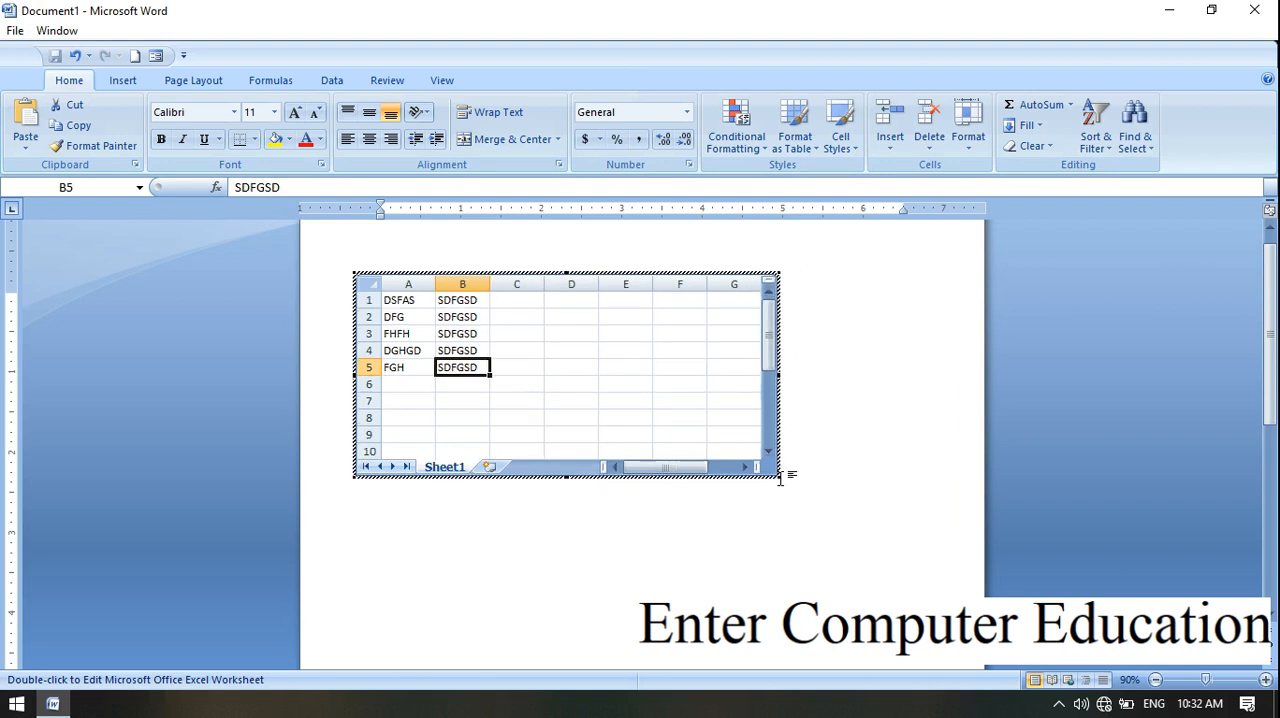
pyautogui.moveTo(779, 477); pyautogui.dragTo(522, 391)
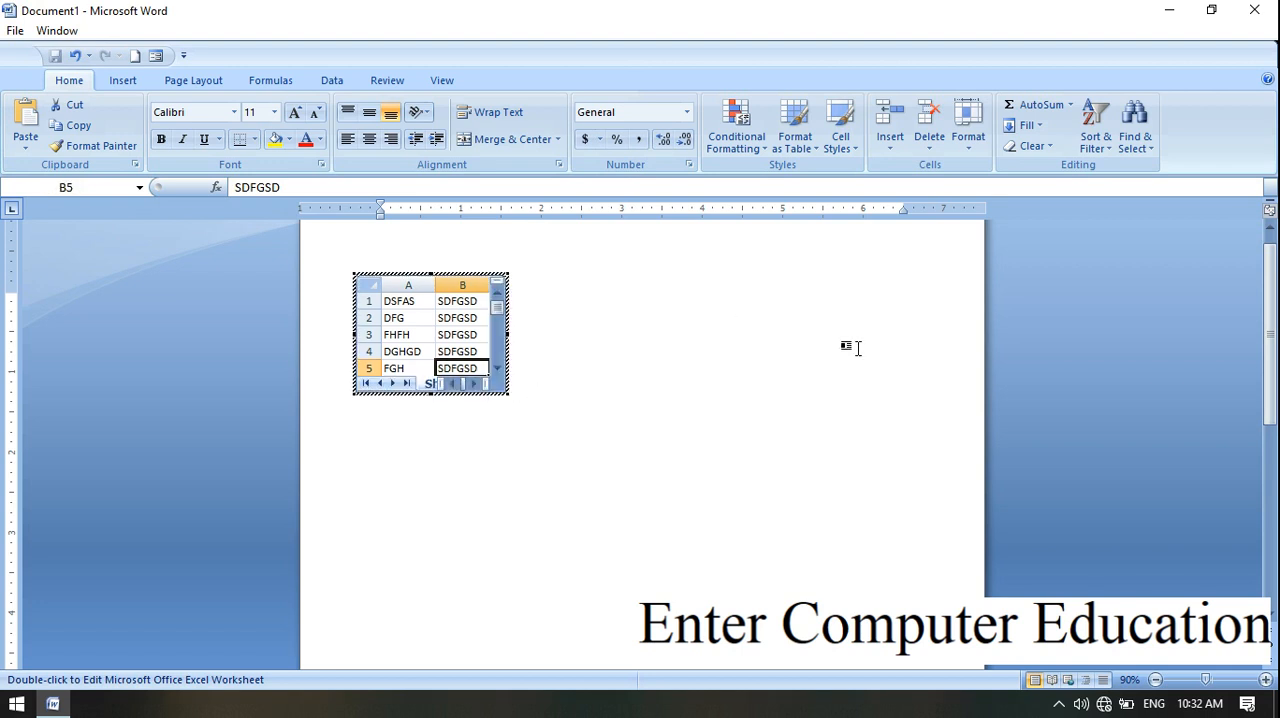
pyautogui.click(889, 370)
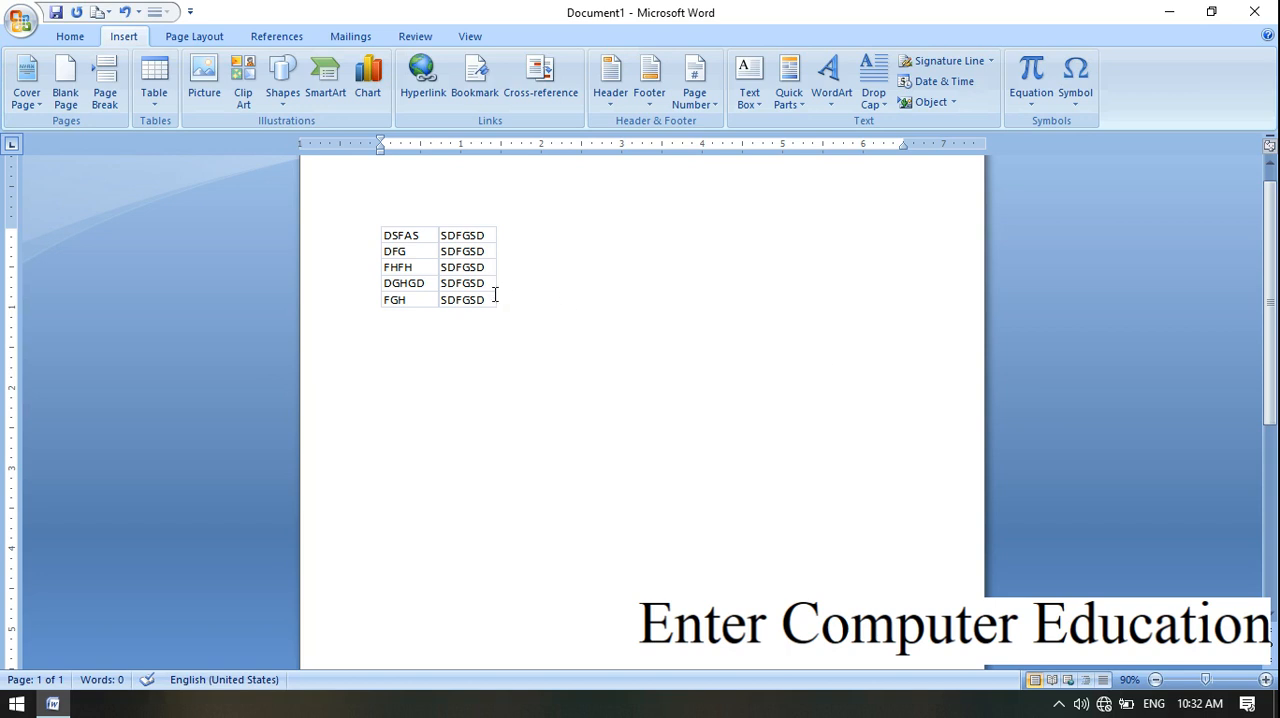
# Step: Change cell B2 of the embedded worksheet to TERTETR and return to the document
pyautogui.doubleClick(445, 272)
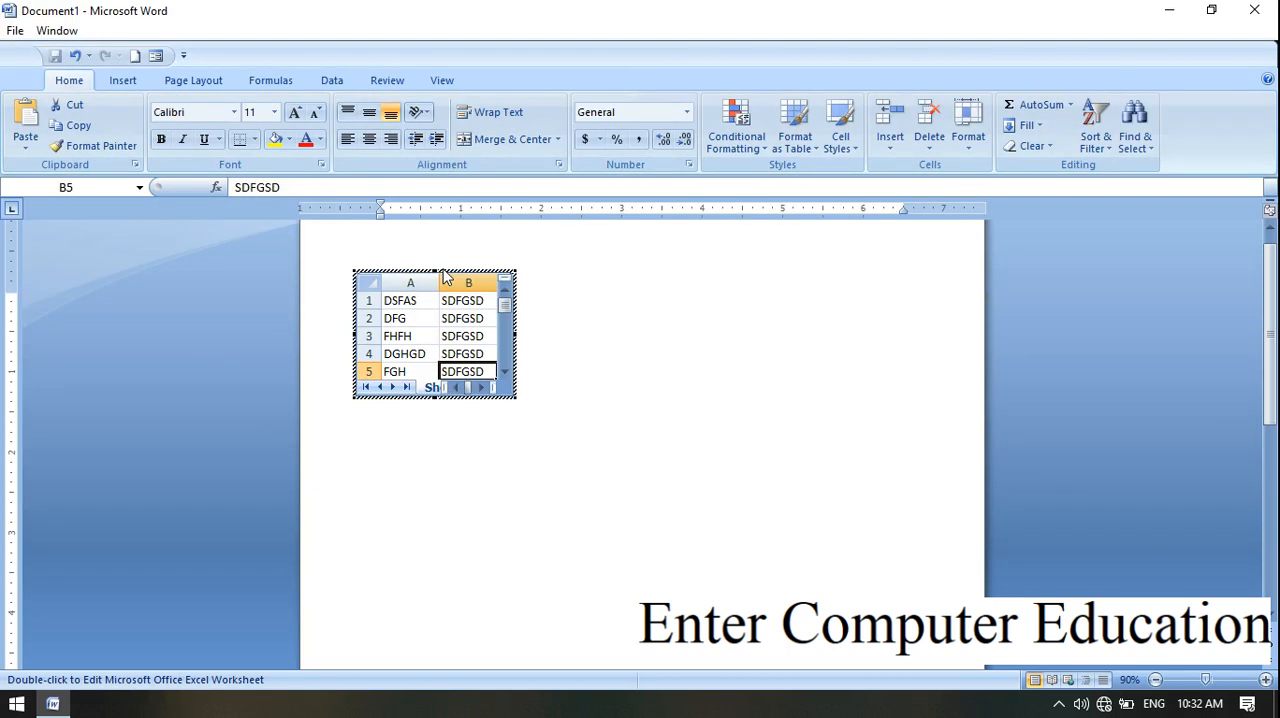
pyautogui.click(475, 318)
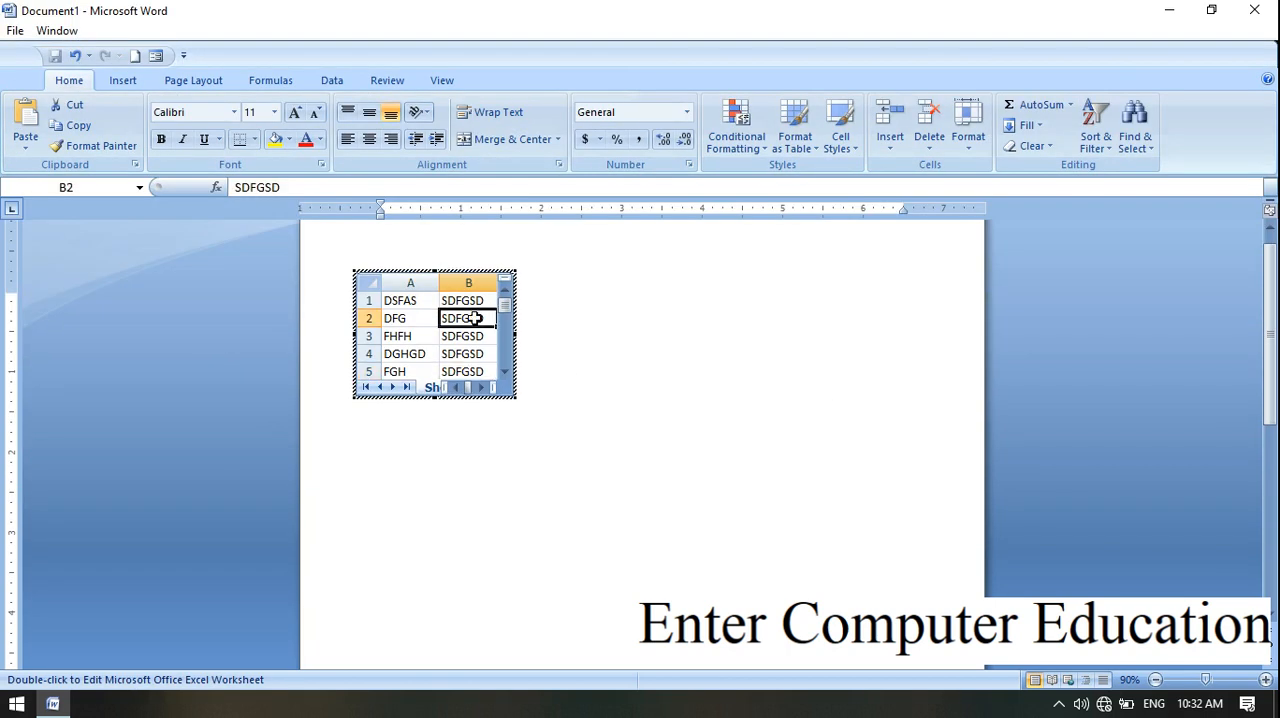
pyautogui.write('TERTETR')
pyautogui.click(754, 342)
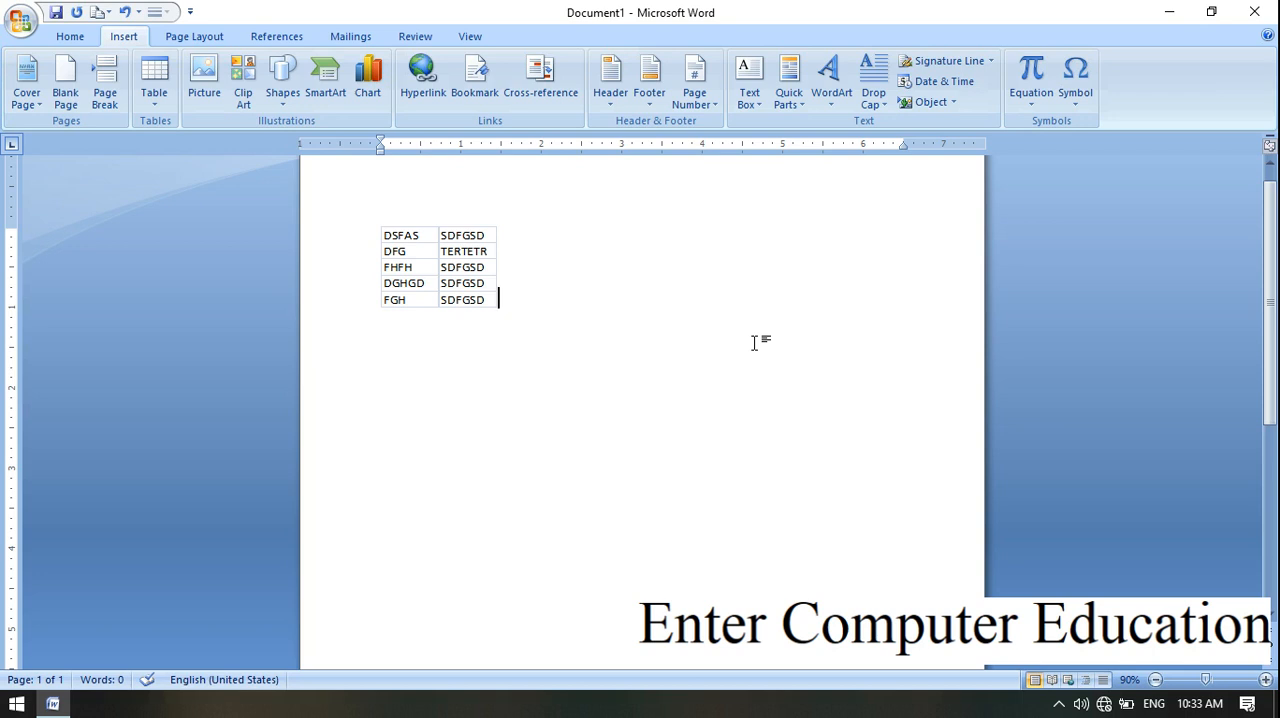
# Step: Cut the embedded worksheet object from the document
pyautogui.click(456, 265)
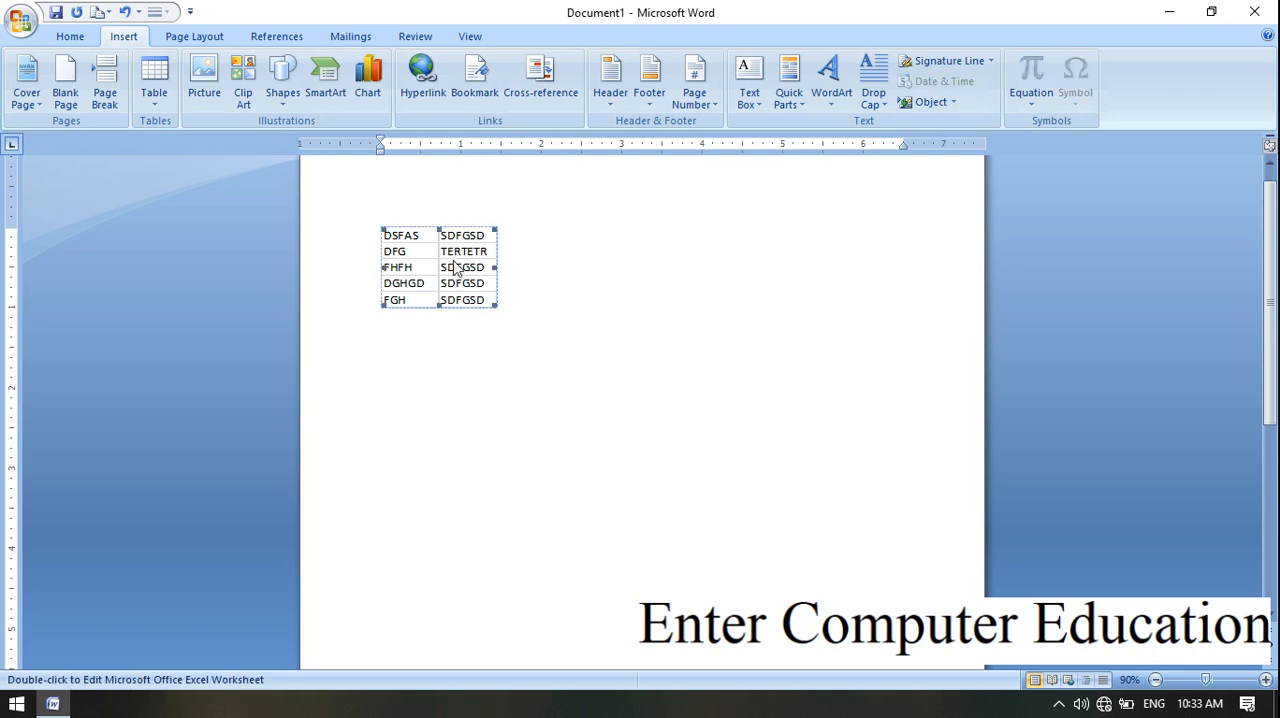
pyautogui.click(78, 38)
pyautogui.click(83, 70)
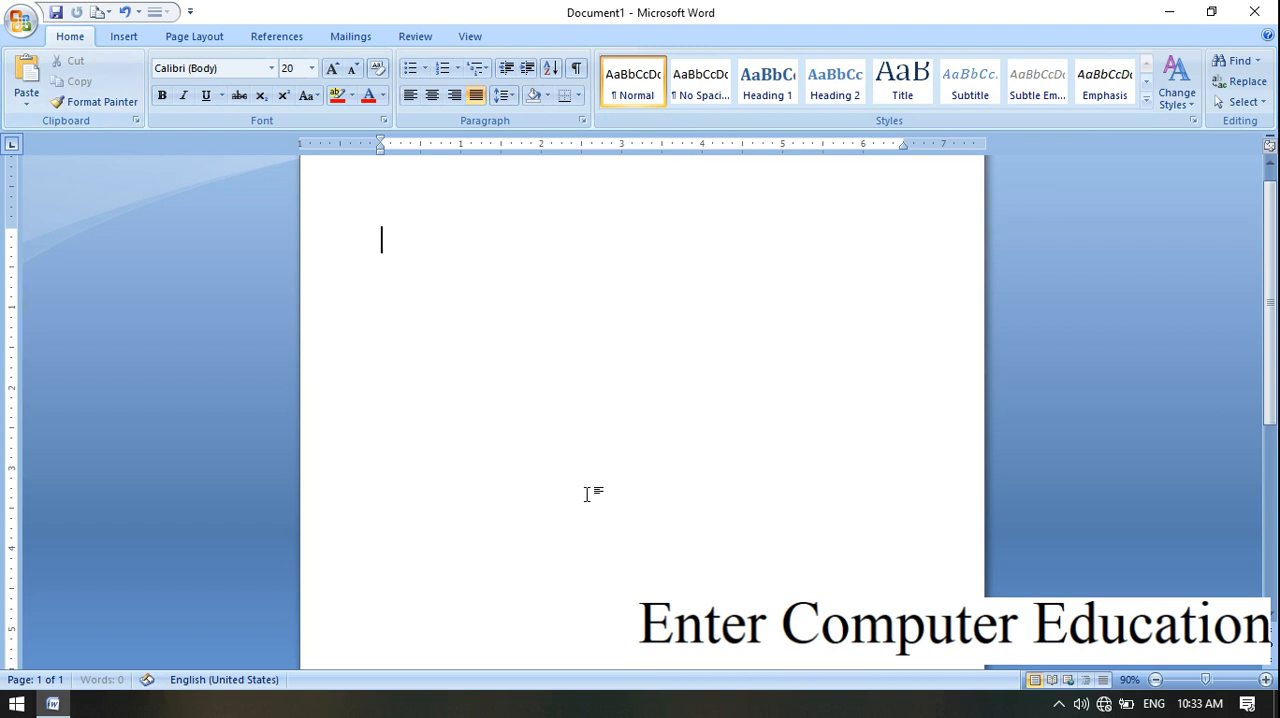
# Step: Insert the built-in With Subheads 1 quick table
pyautogui.click(124, 37)
pyautogui.click(165, 97)
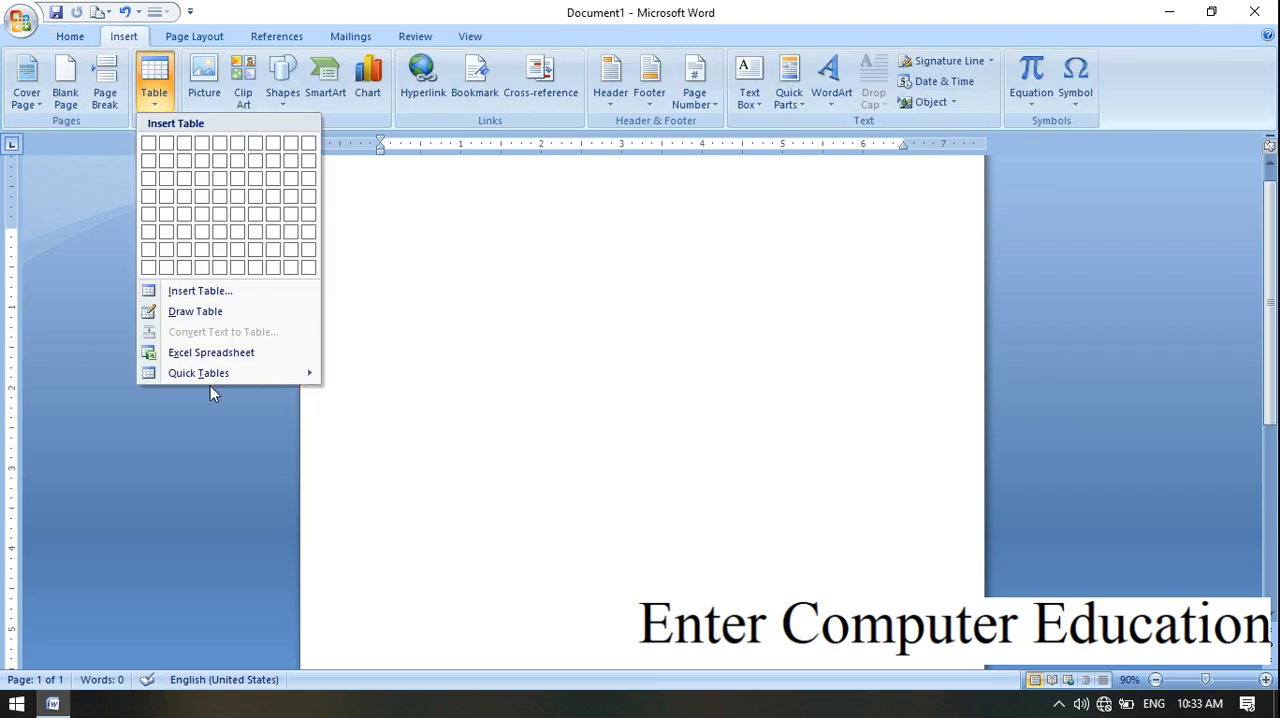
pyautogui.moveTo(213, 372)
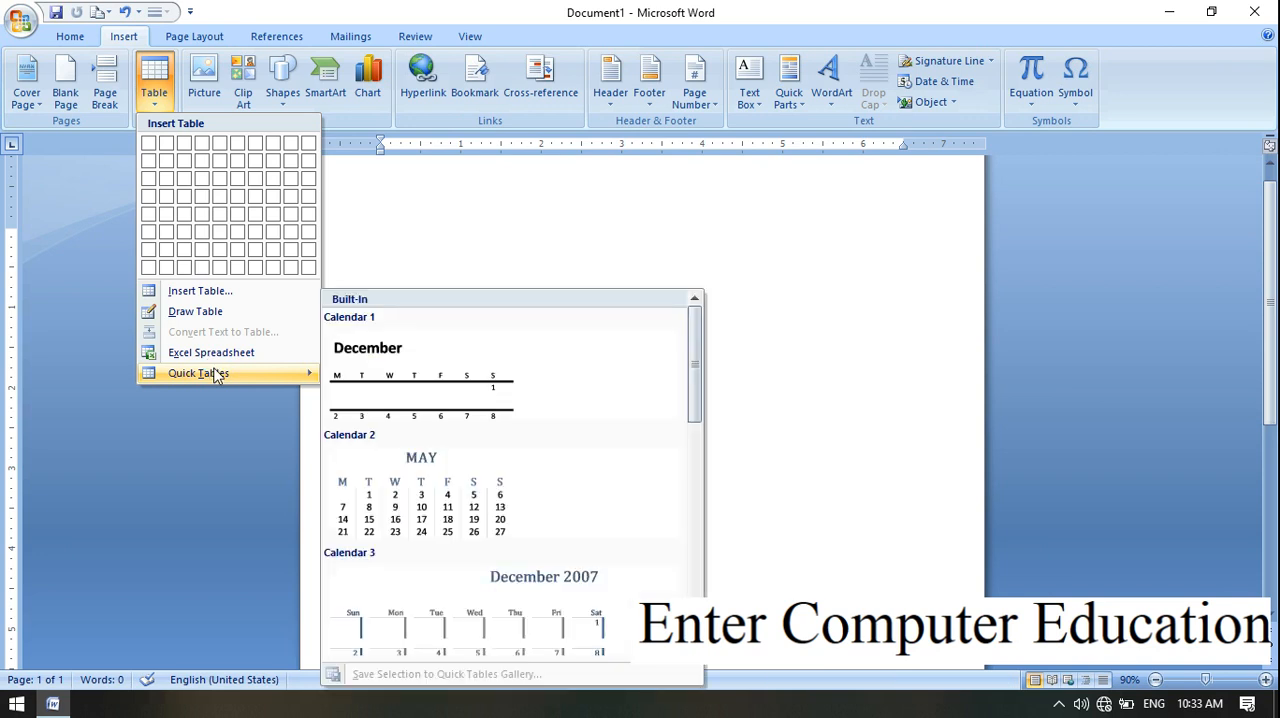
pyautogui.moveTo(700, 385); pyautogui.dragTo(706, 477)
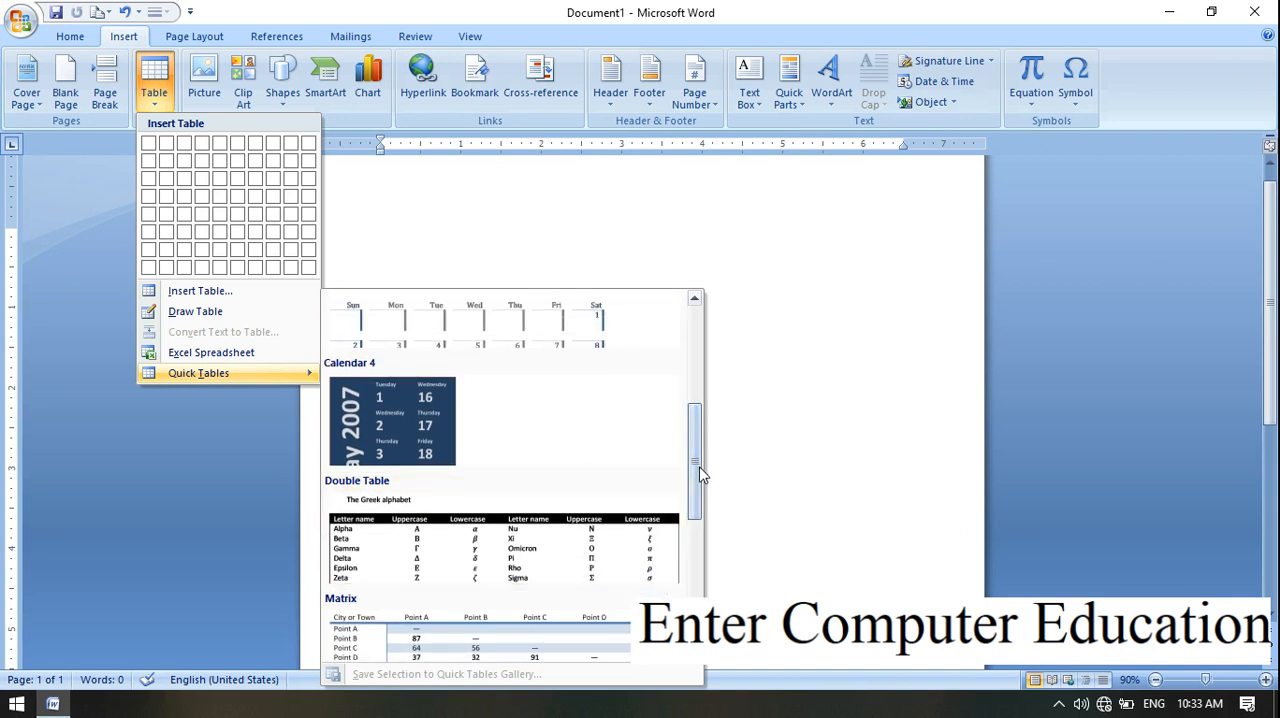
pyautogui.moveTo(700, 475); pyautogui.dragTo(694, 565)
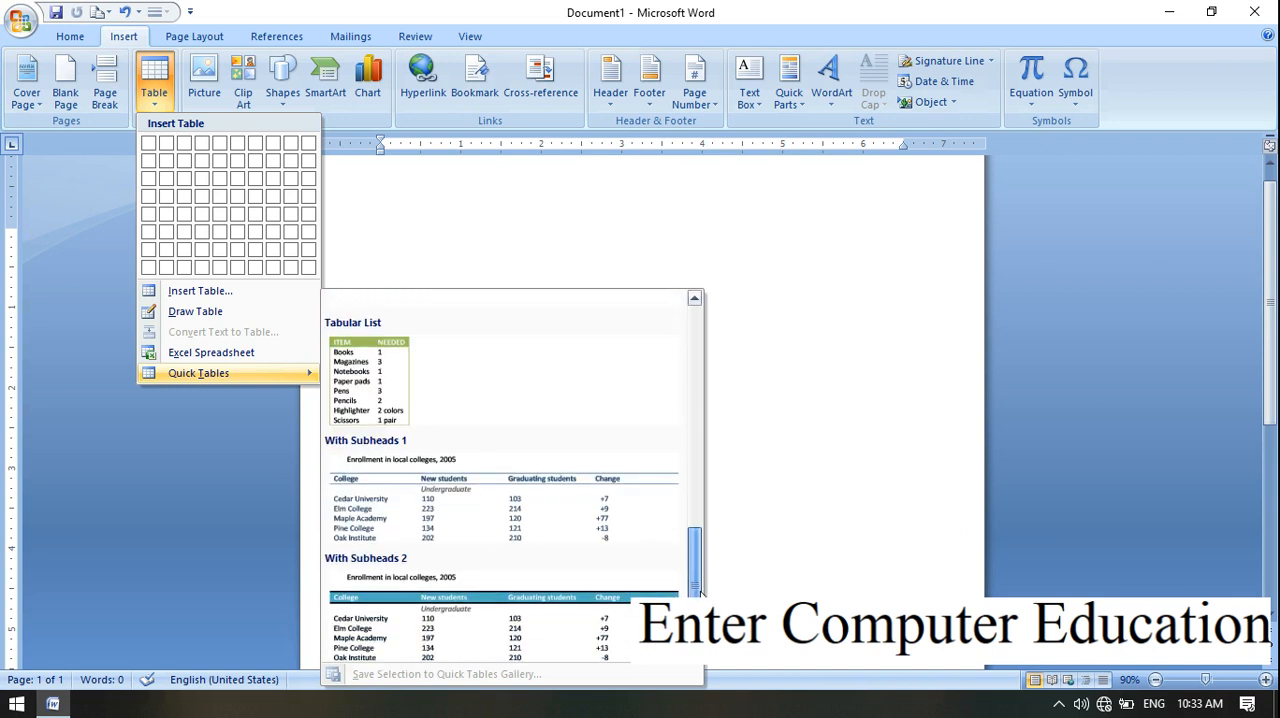
pyautogui.click(505, 516)
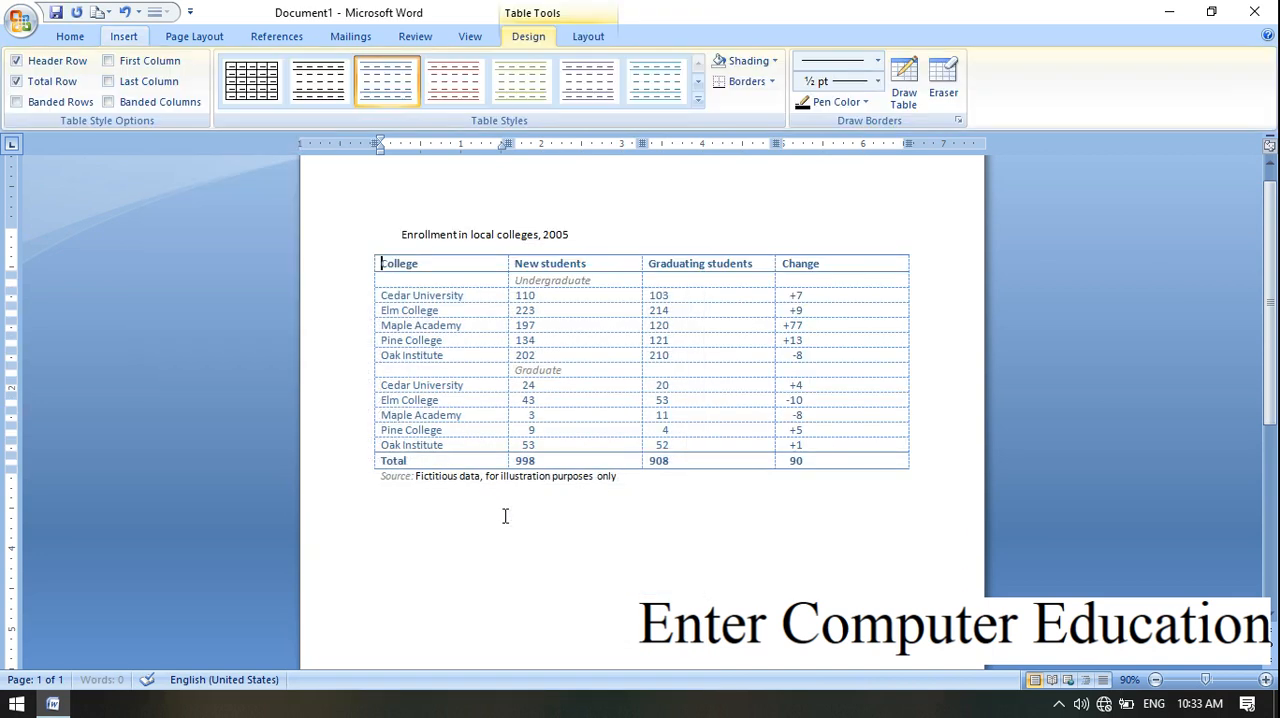
# Step: Clear the contents of all cells in the college enrollment table and cut the empty table
pyautogui.click(823, 462)
pyautogui.moveTo(823, 462); pyautogui.dragTo(418, 272)
pyautogui.press('Delete')
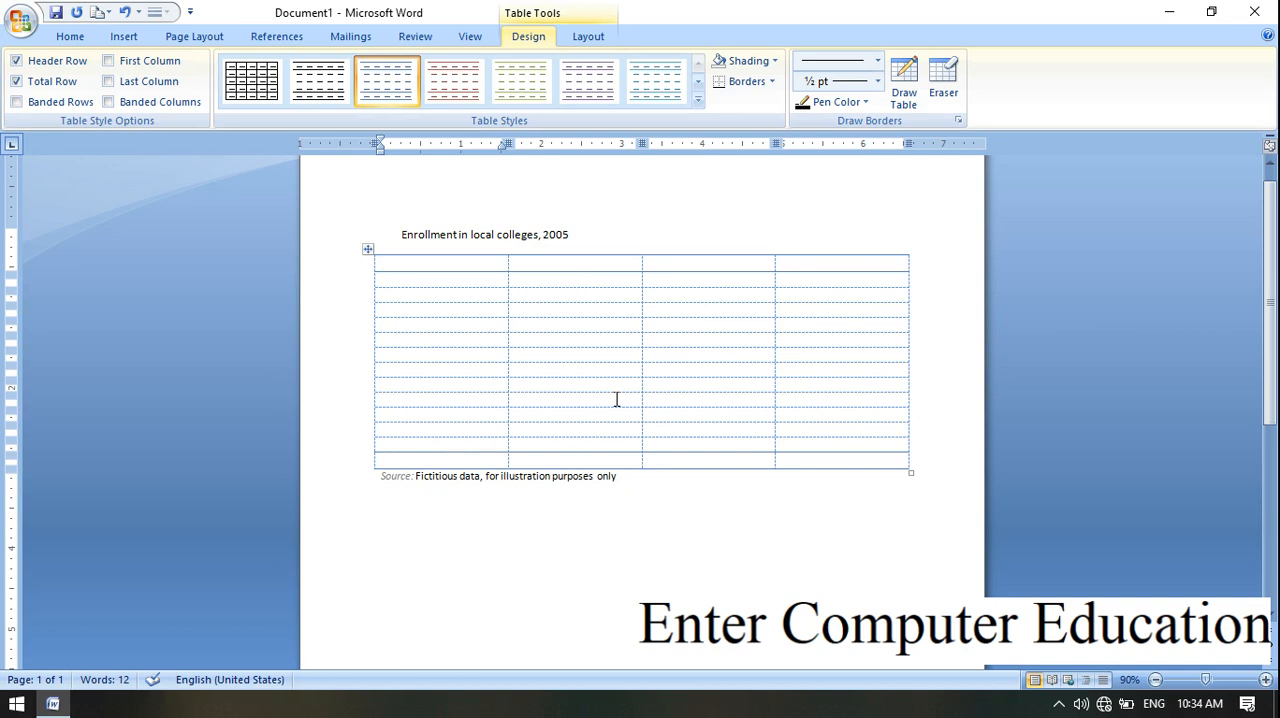
pyautogui.rightClick(369, 252)
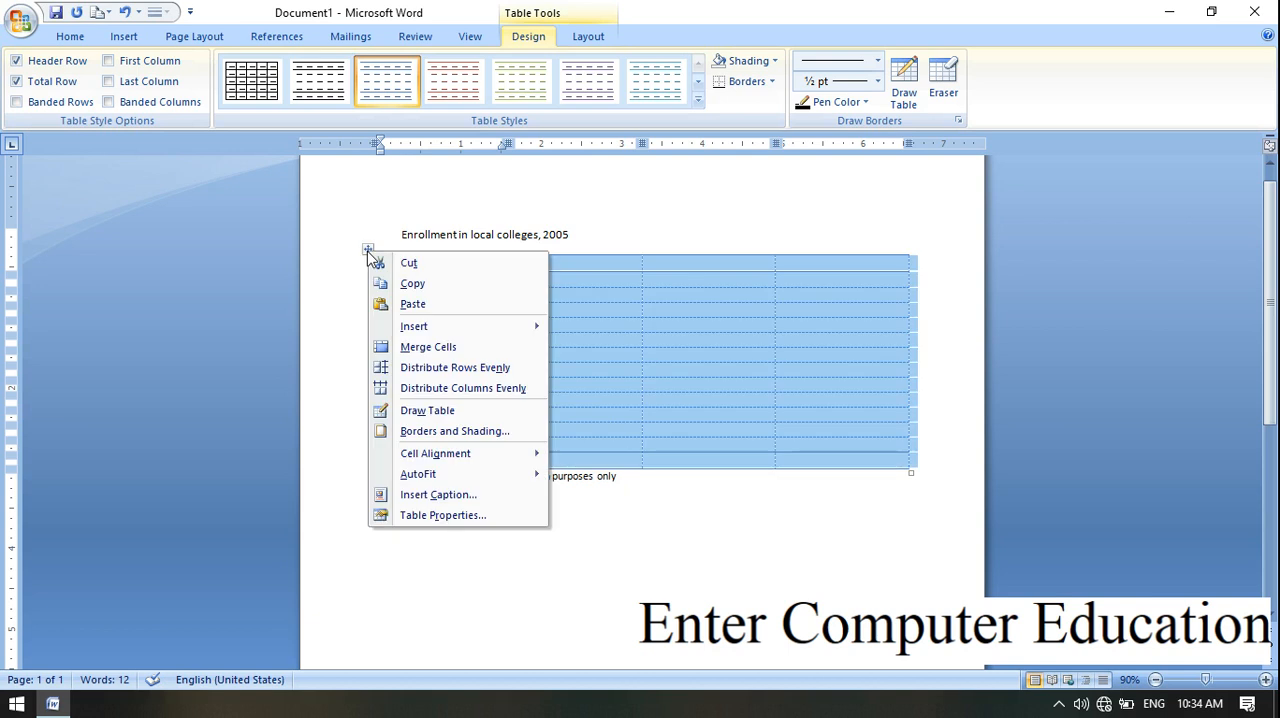
pyautogui.click(380, 262)
# Step: Delete the remaining enrollment title and source note from the page
pyautogui.click(124, 36)
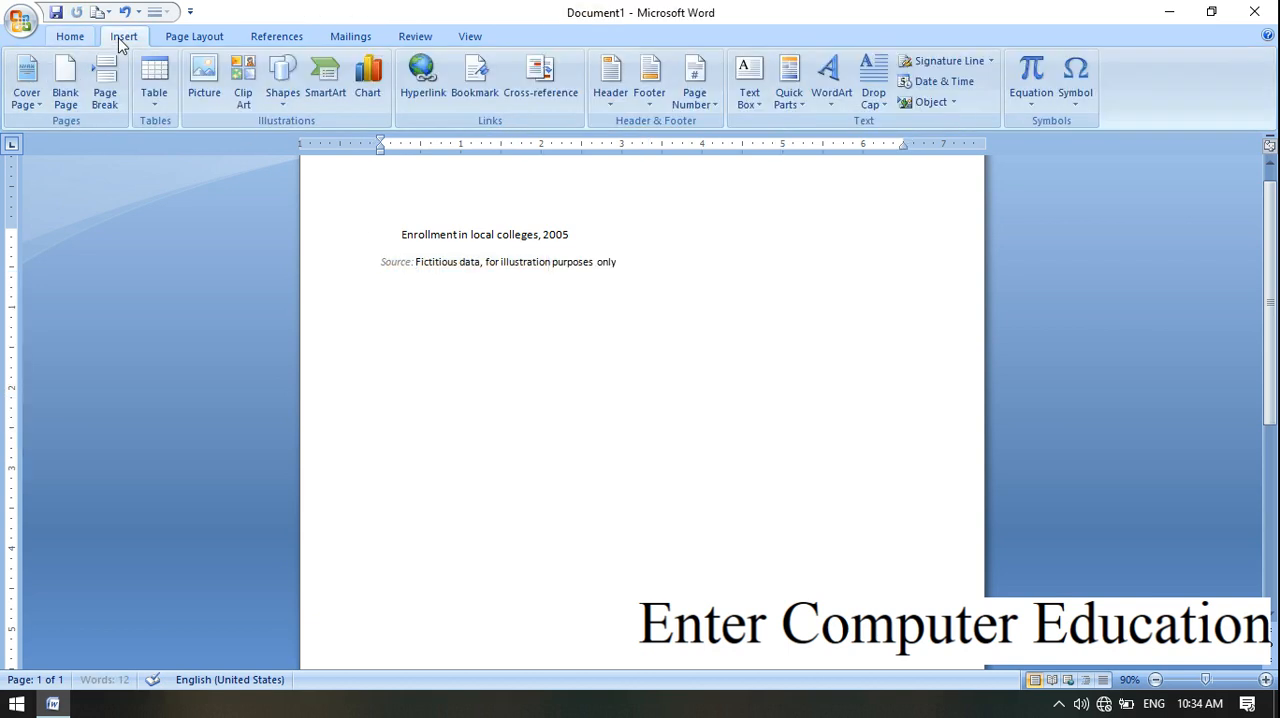
pyautogui.click(168, 102)
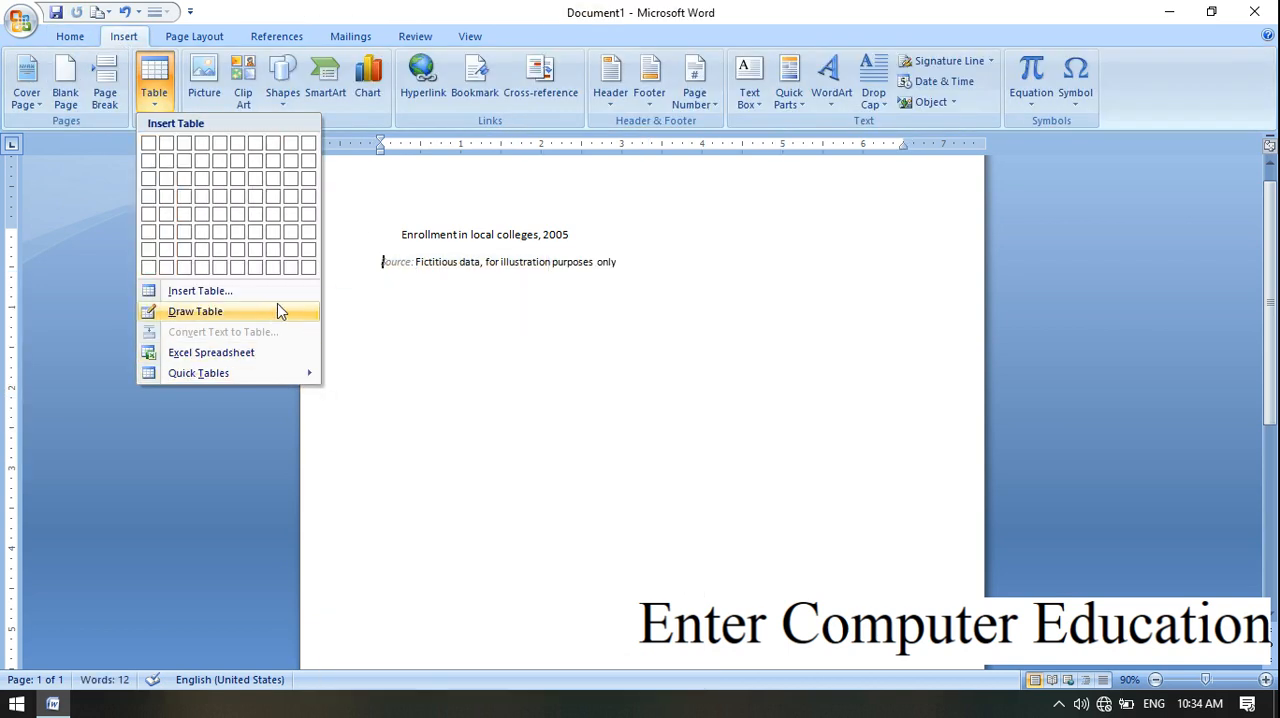
pyautogui.click(683, 280)
pyautogui.moveTo(617, 262); pyautogui.dragTo(406, 220)
pyautogui.press('Delete')
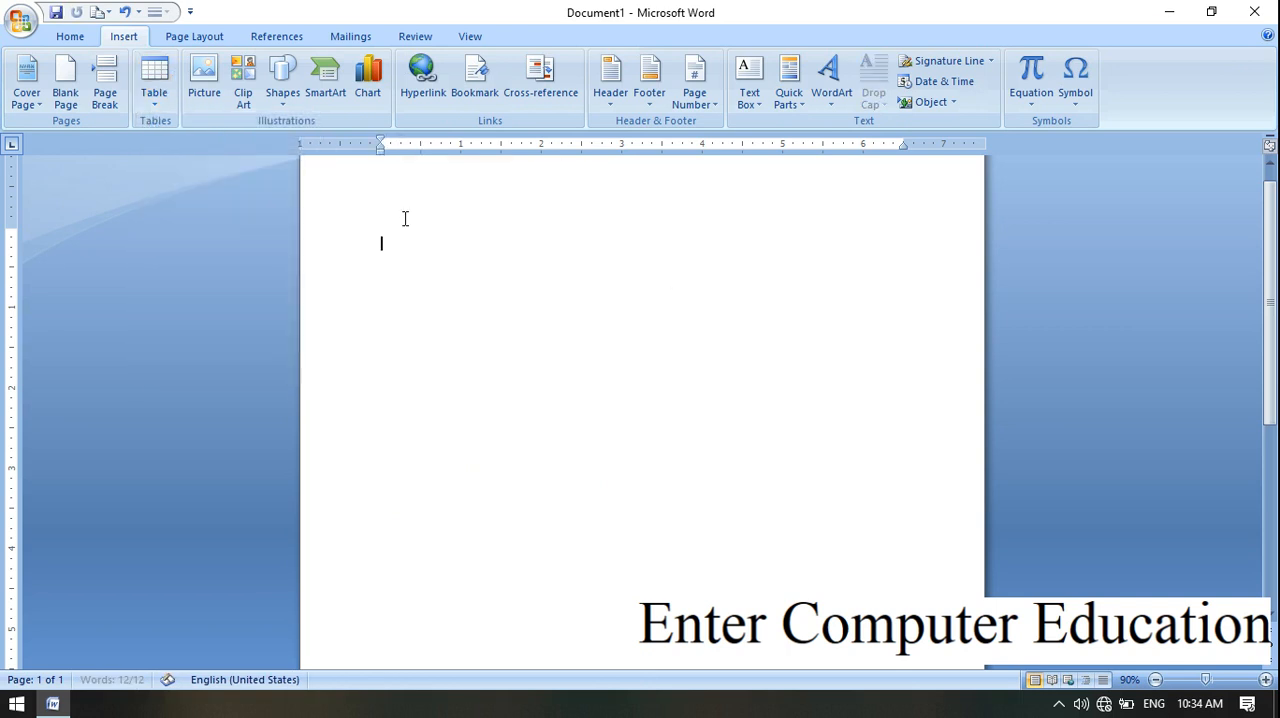
pyautogui.click(157, 100)
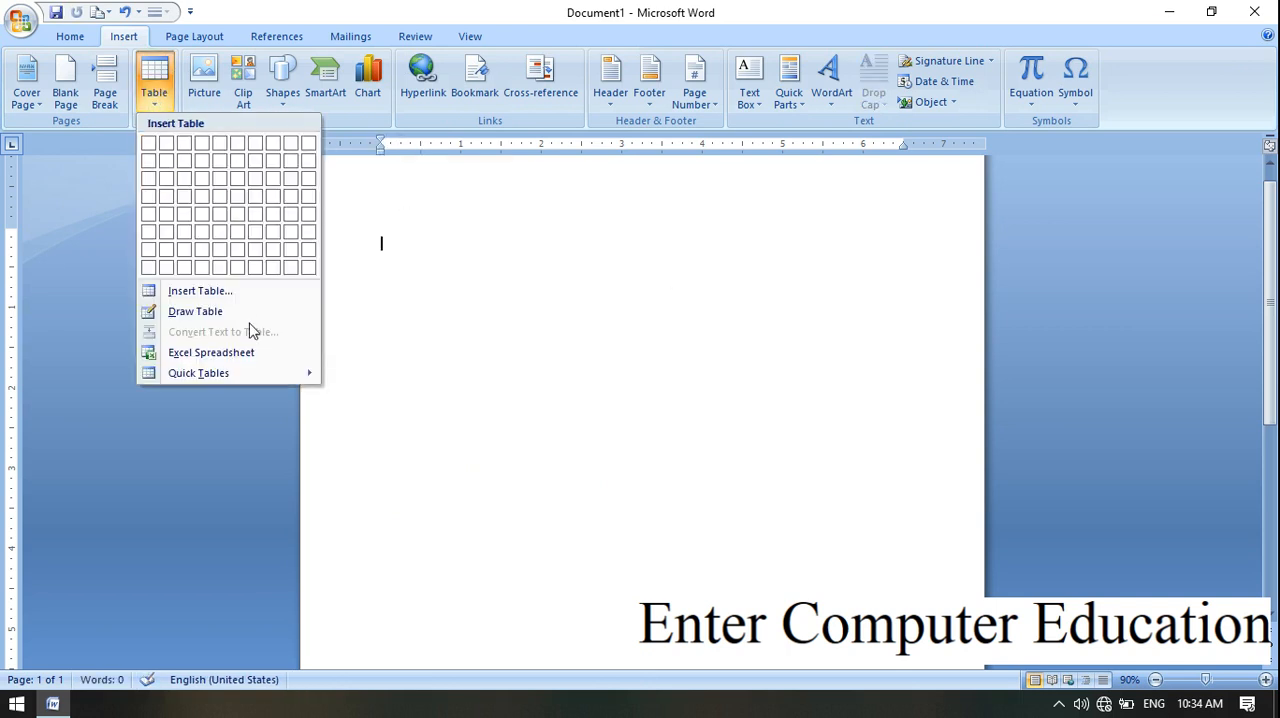
pyautogui.click(498, 402)
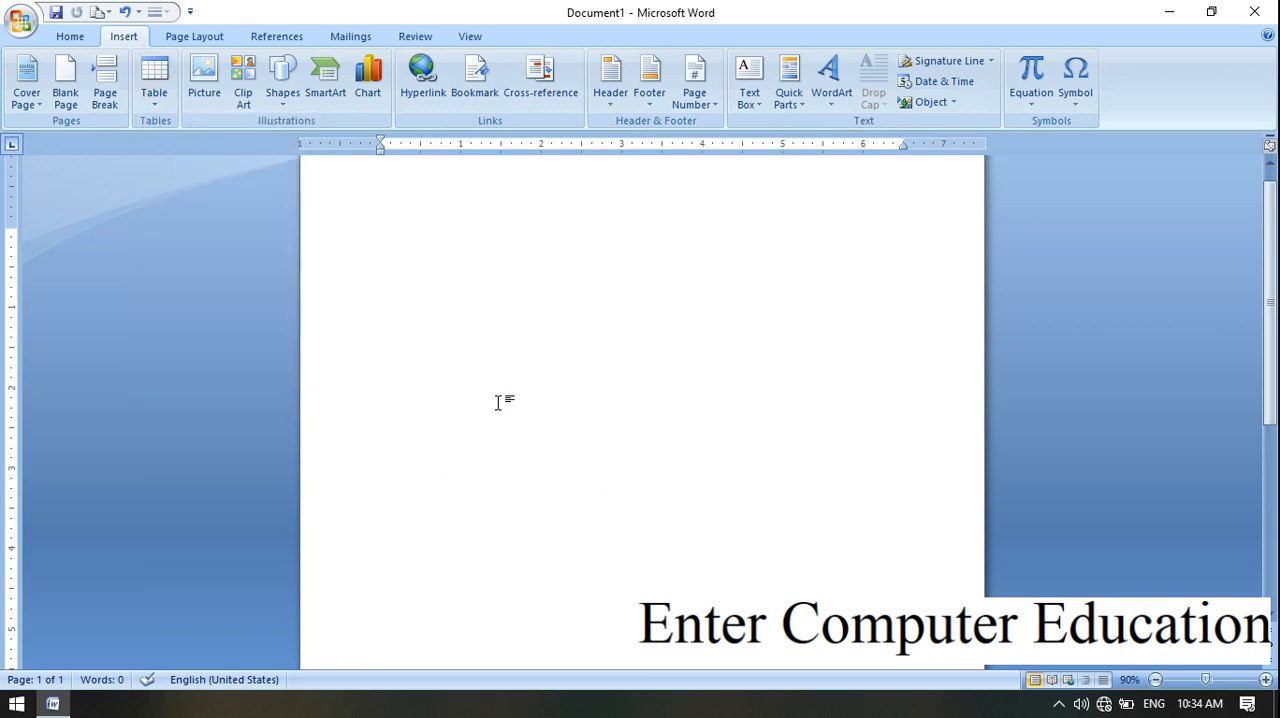